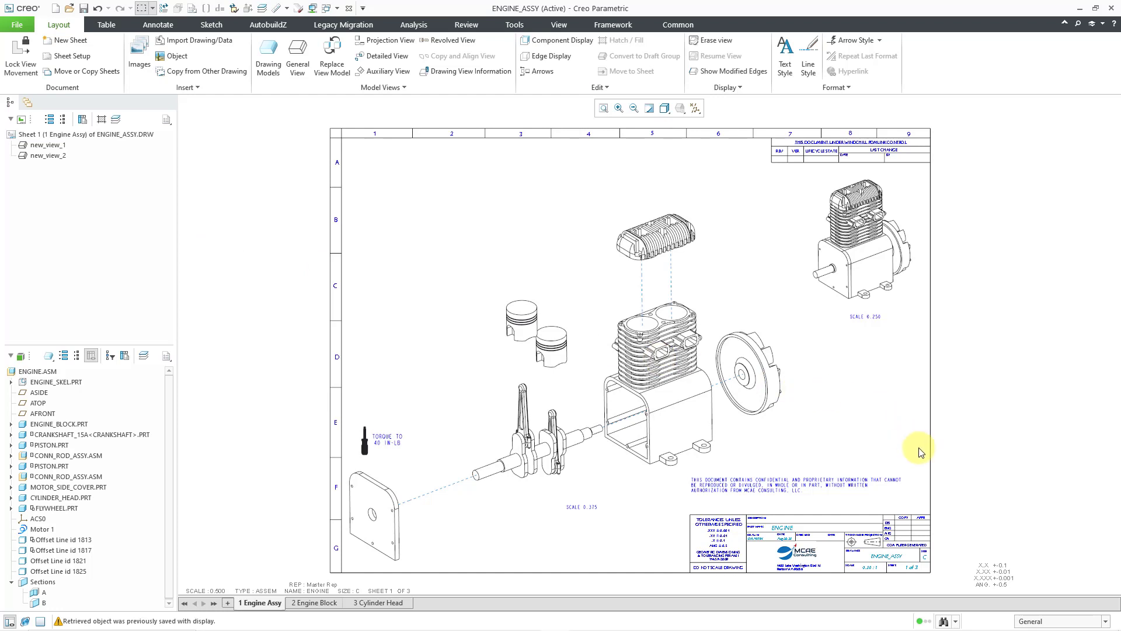
- Insert a table with two columns and five rows in the empty area between the flywheel and the sheet border
scroll(919, 448, "up", 3)
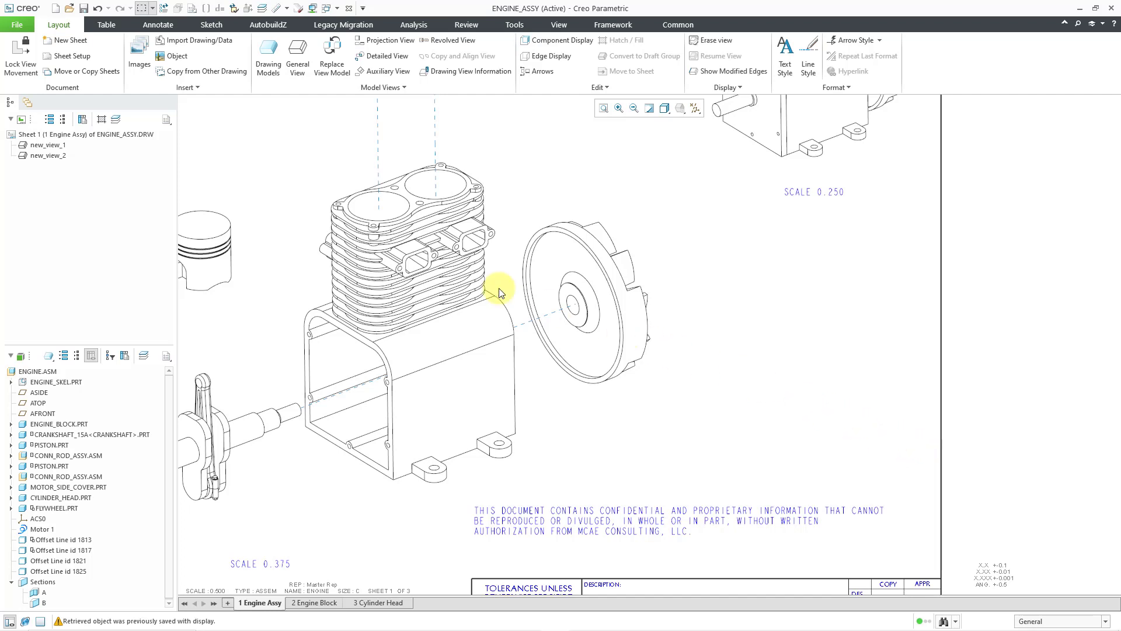
left_click(104, 26)
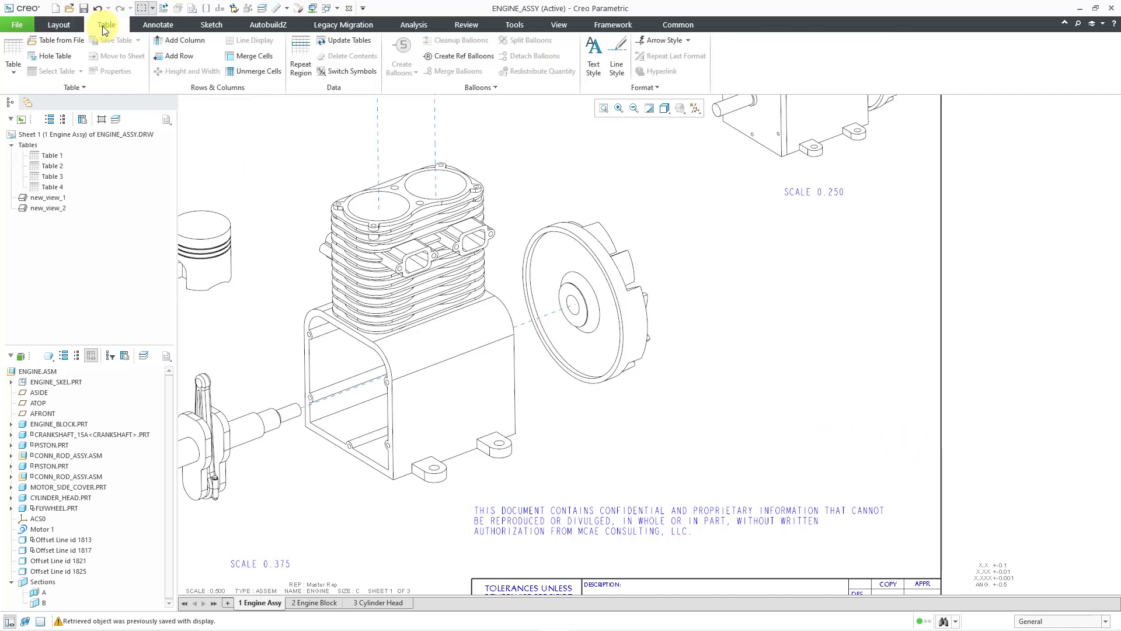
left_click(13, 72)
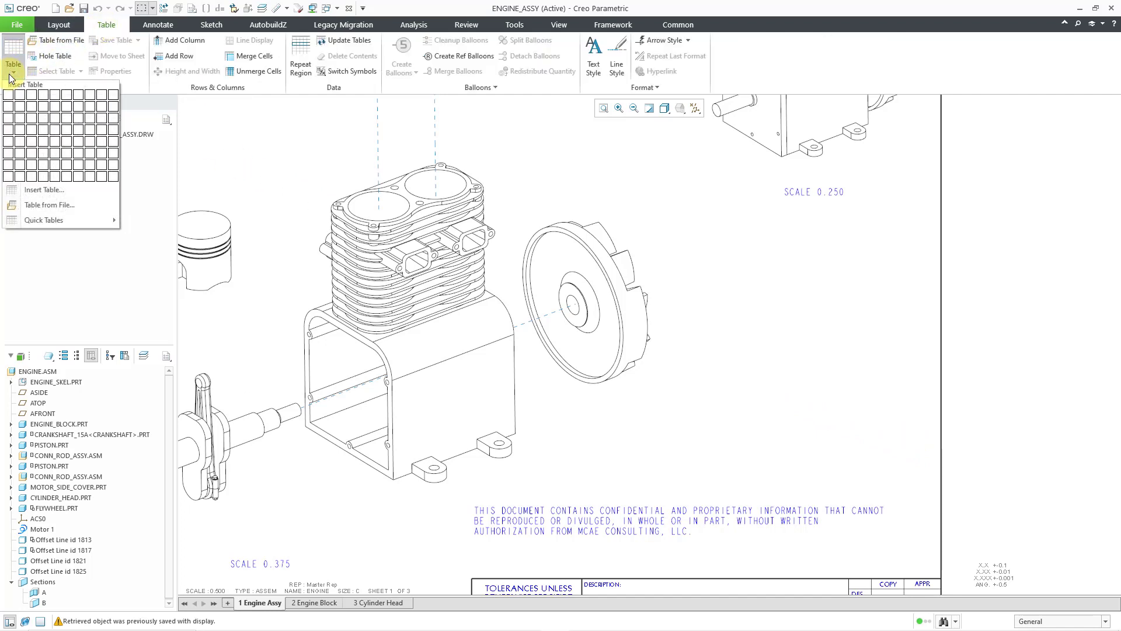
left_click(23, 146)
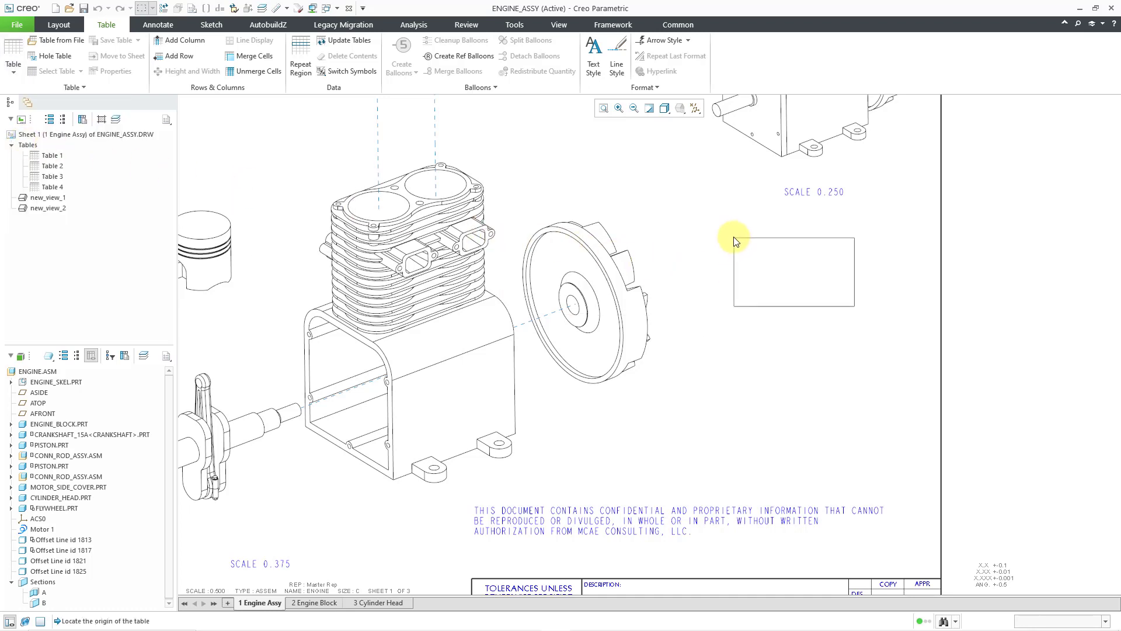
left_click(692, 231)
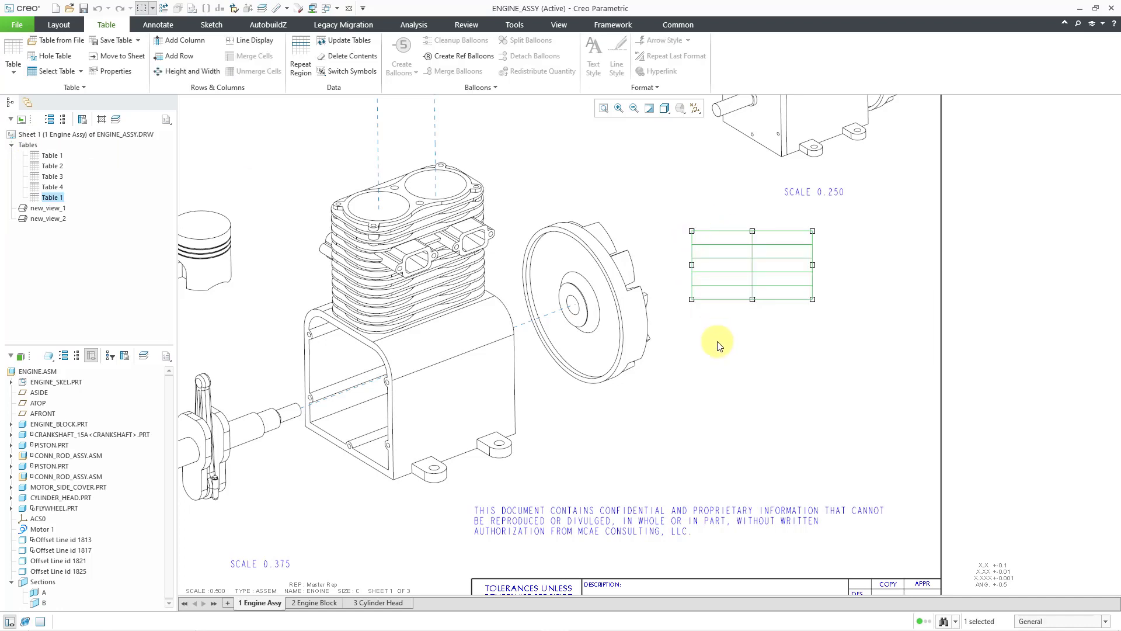
left_click(733, 336)
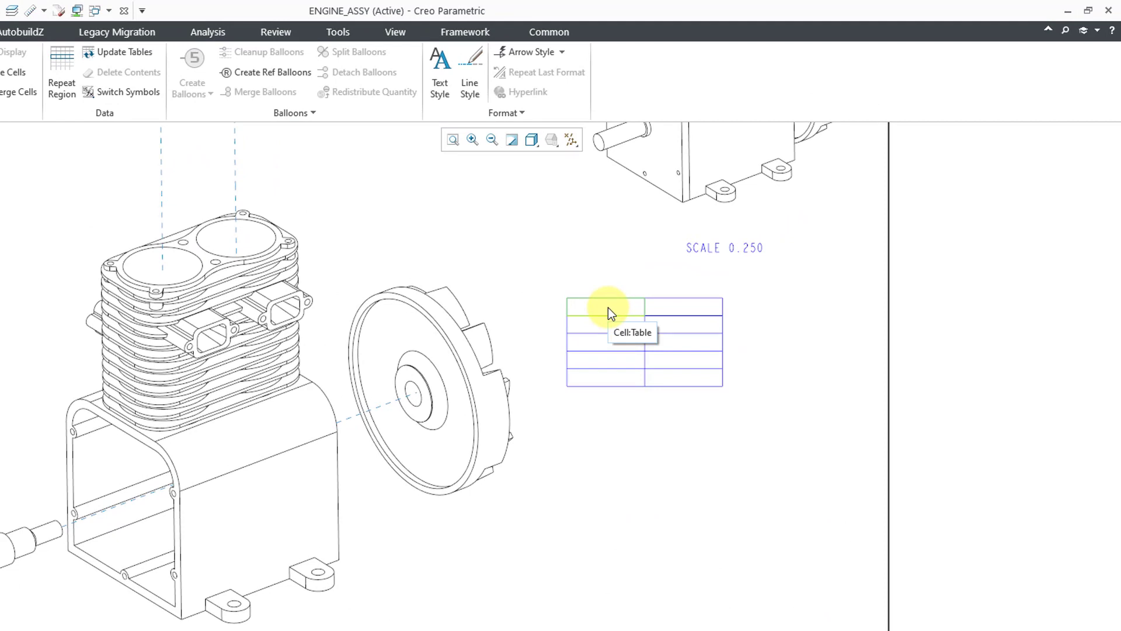
- Set the width of the new table's first column to 12 characters
left_click(608, 308)
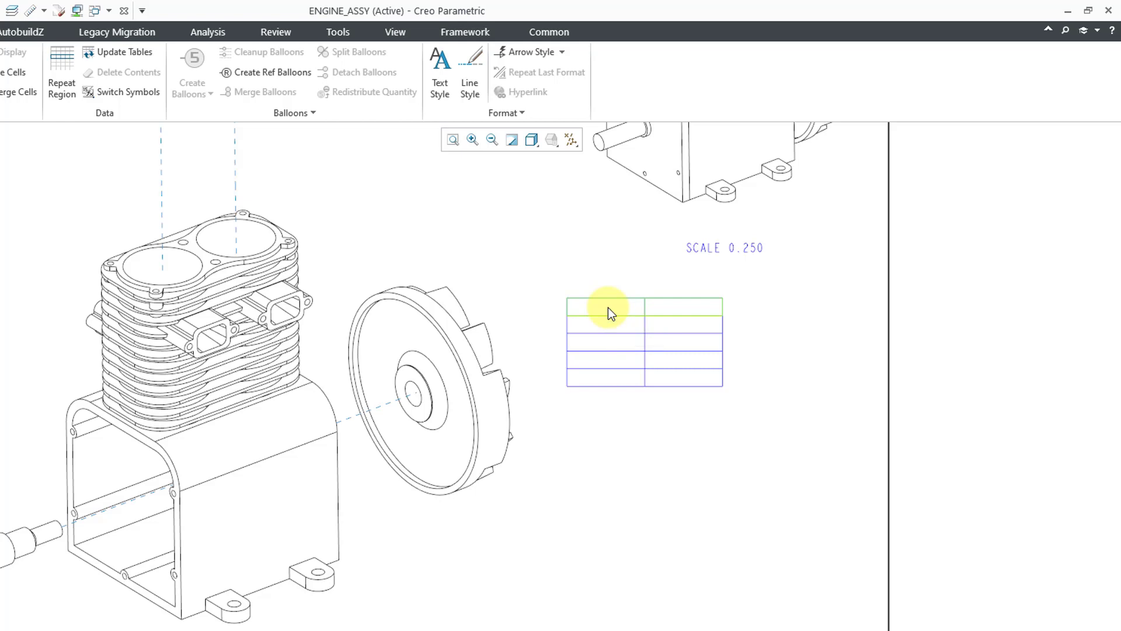
left_click(608, 308)
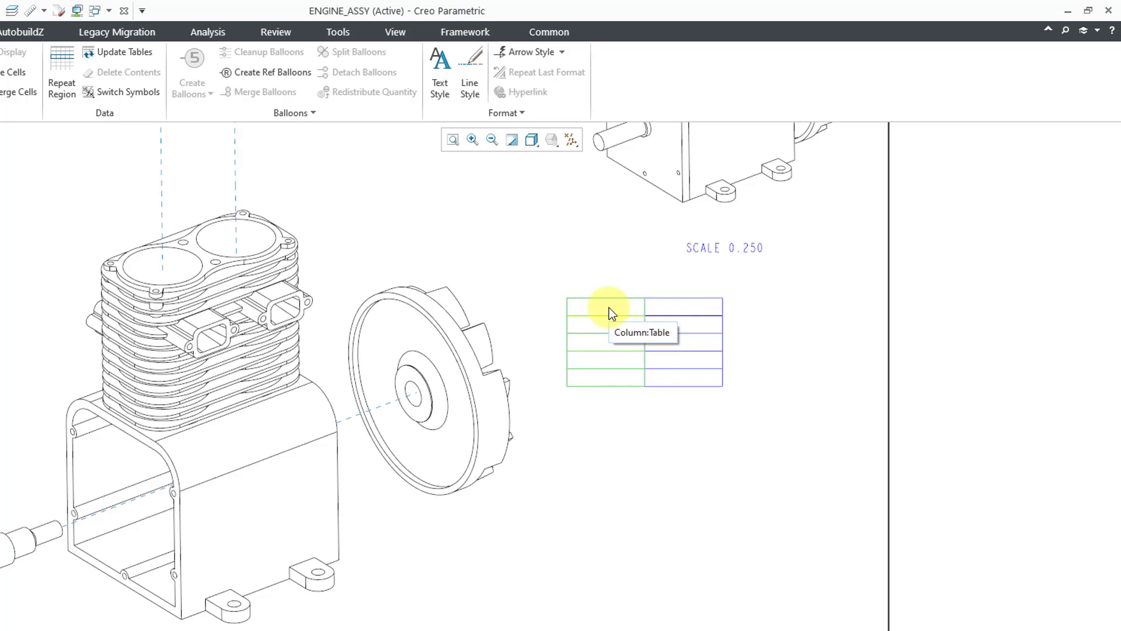
left_click(609, 308)
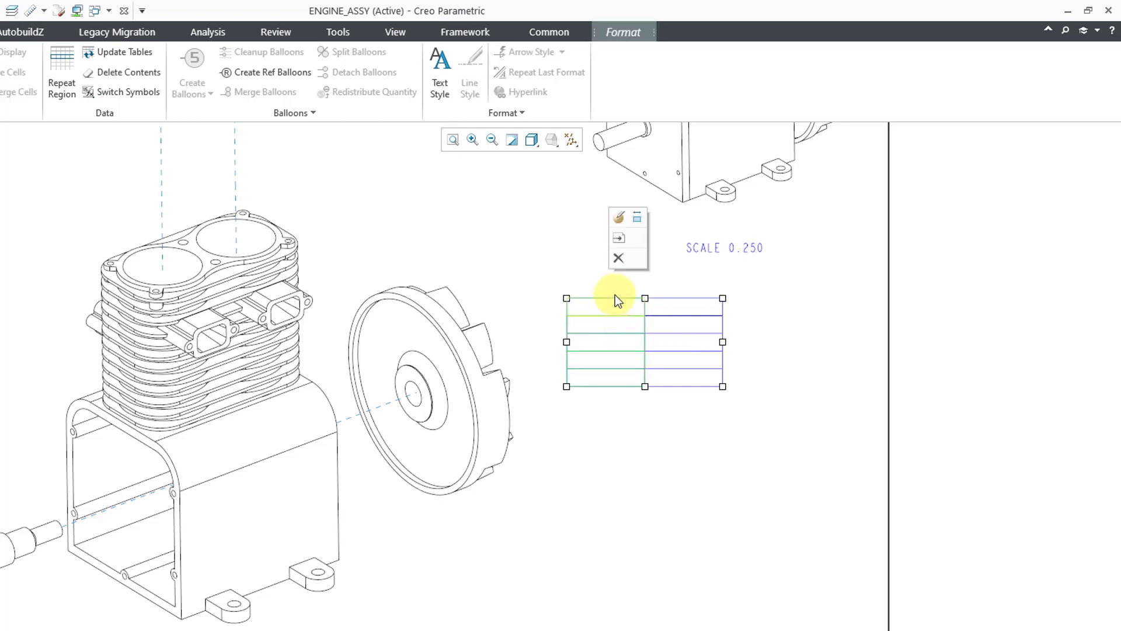
left_click(638, 218)
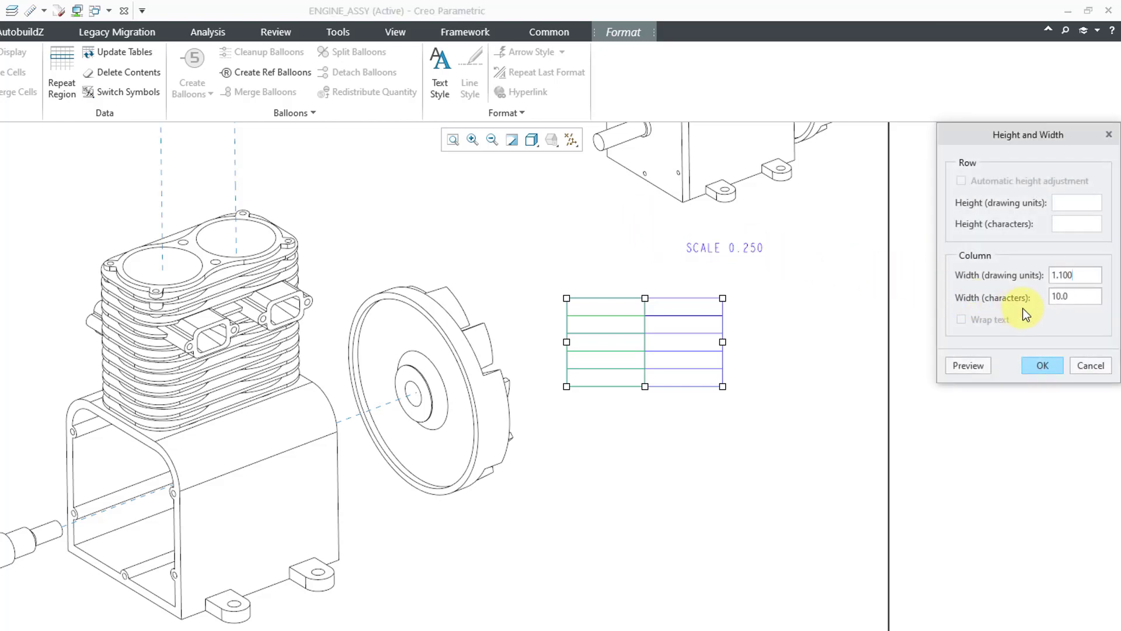
left_click(1074, 296)
left_click_drag(1075, 297, 1047, 296)
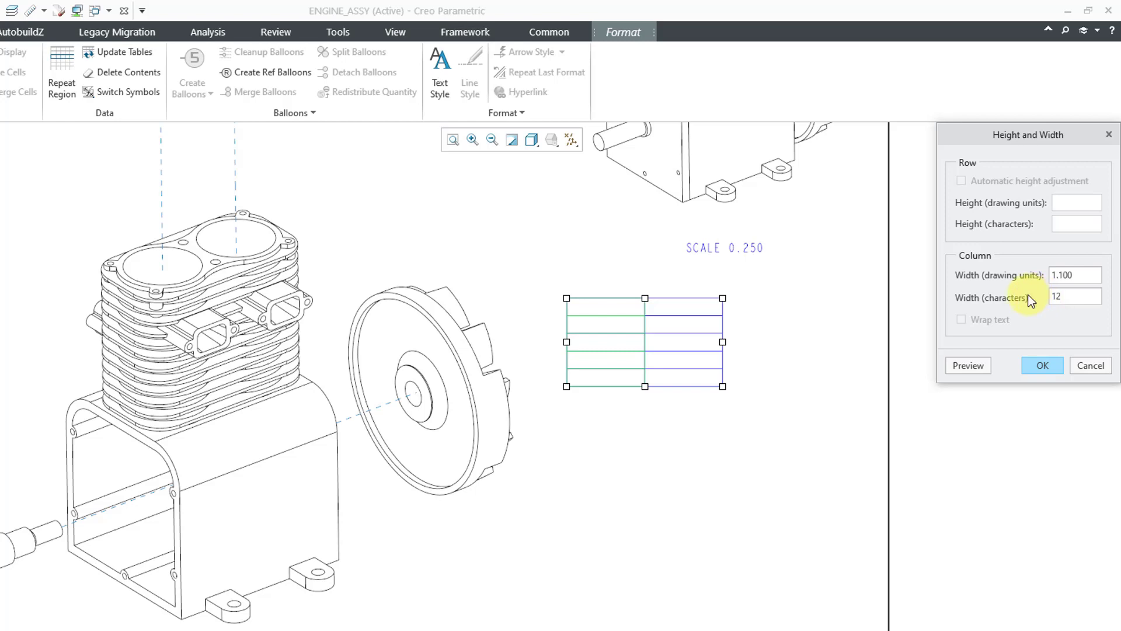
left_click(1037, 364)
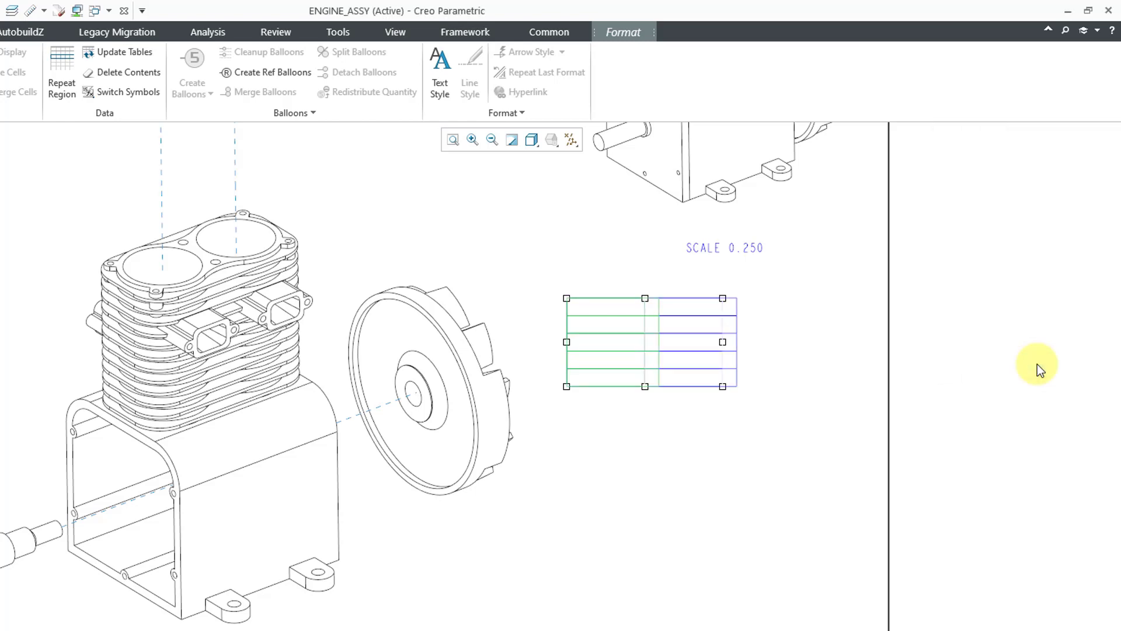
left_click(829, 377)
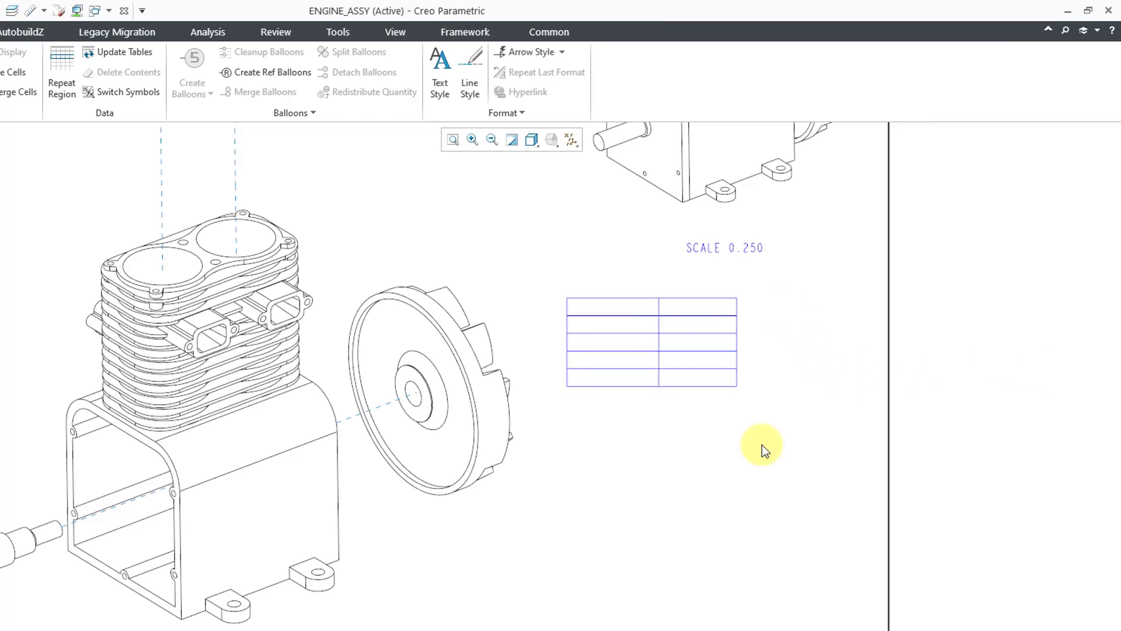
- Set the width of the table's second column to 15 characters
right_click(714, 309)
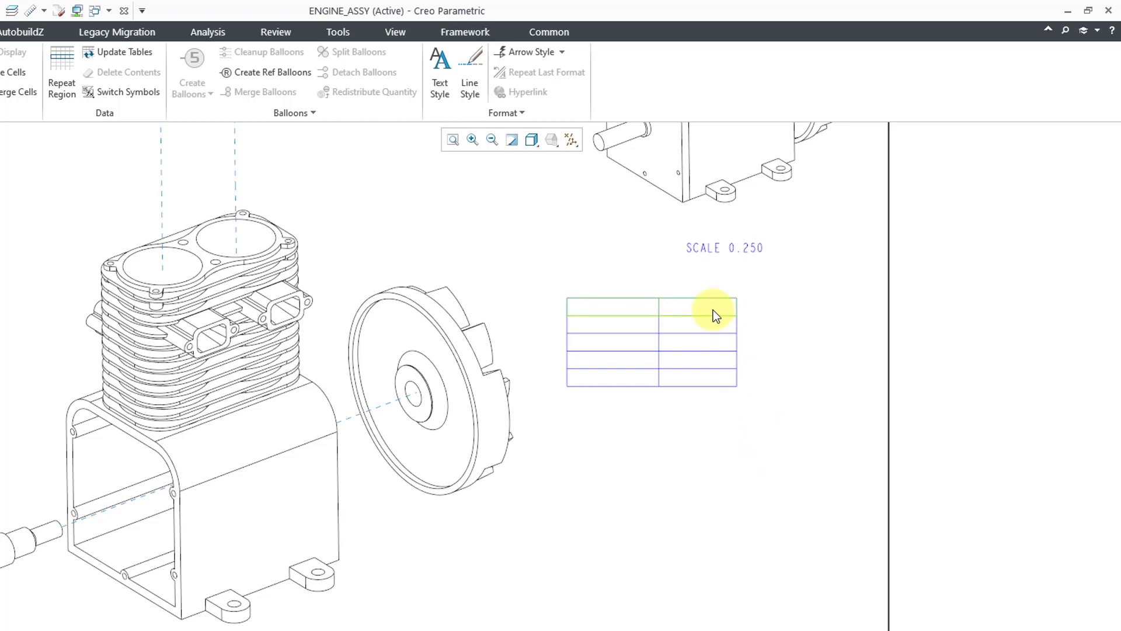
right_click(714, 310)
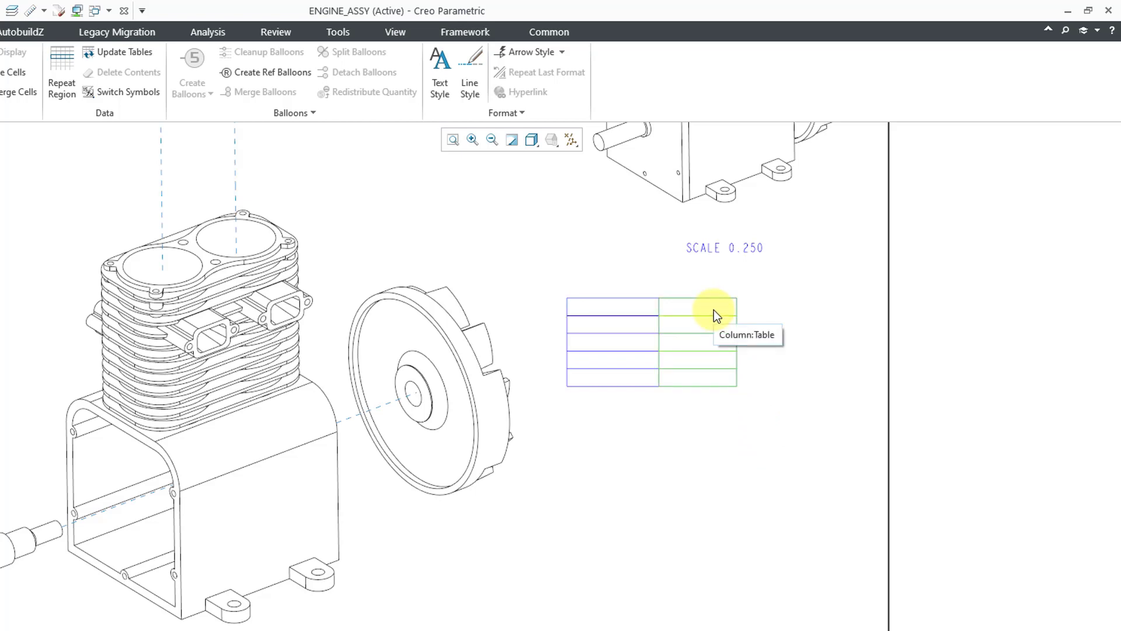
left_click(713, 310)
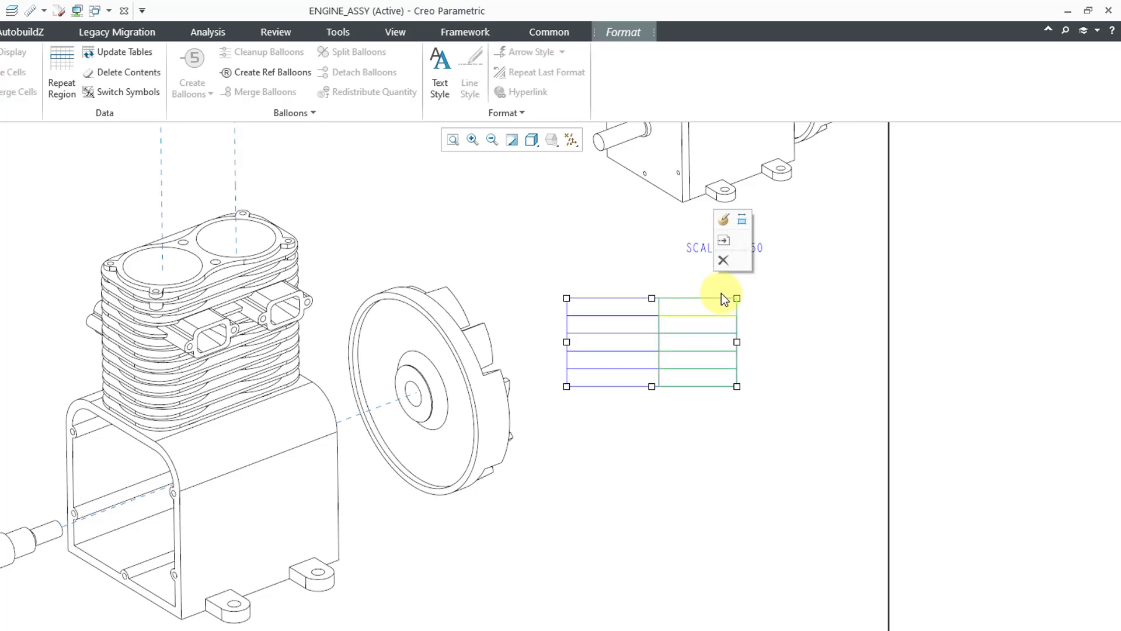
left_click(744, 222)
left_click_drag(1088, 301, 1029, 300)
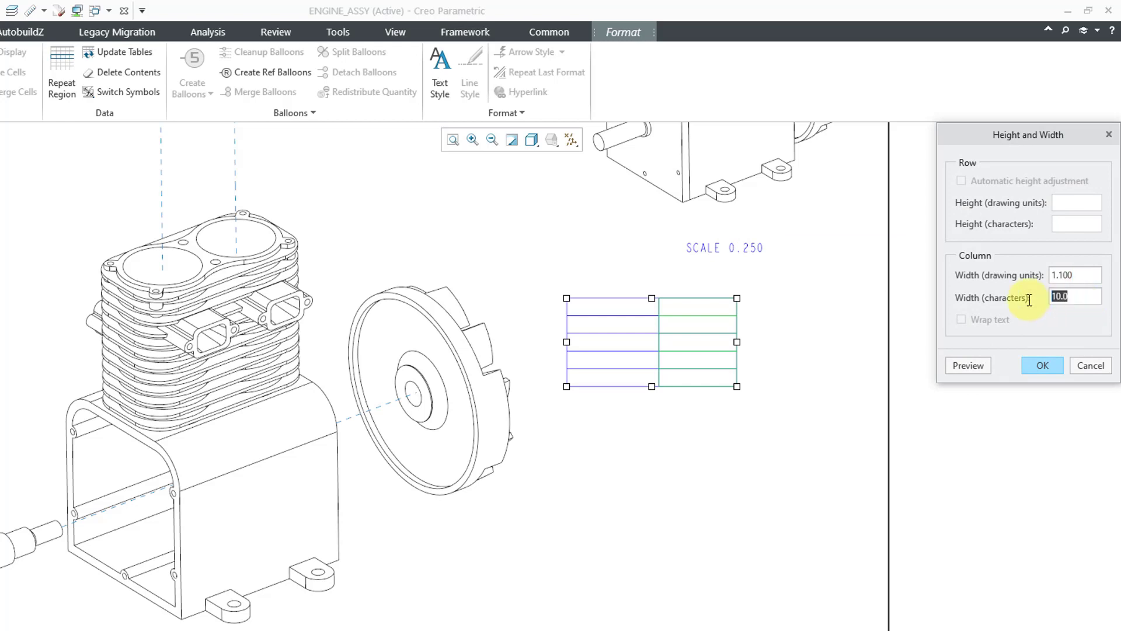
type("15")
left_click(1041, 368)
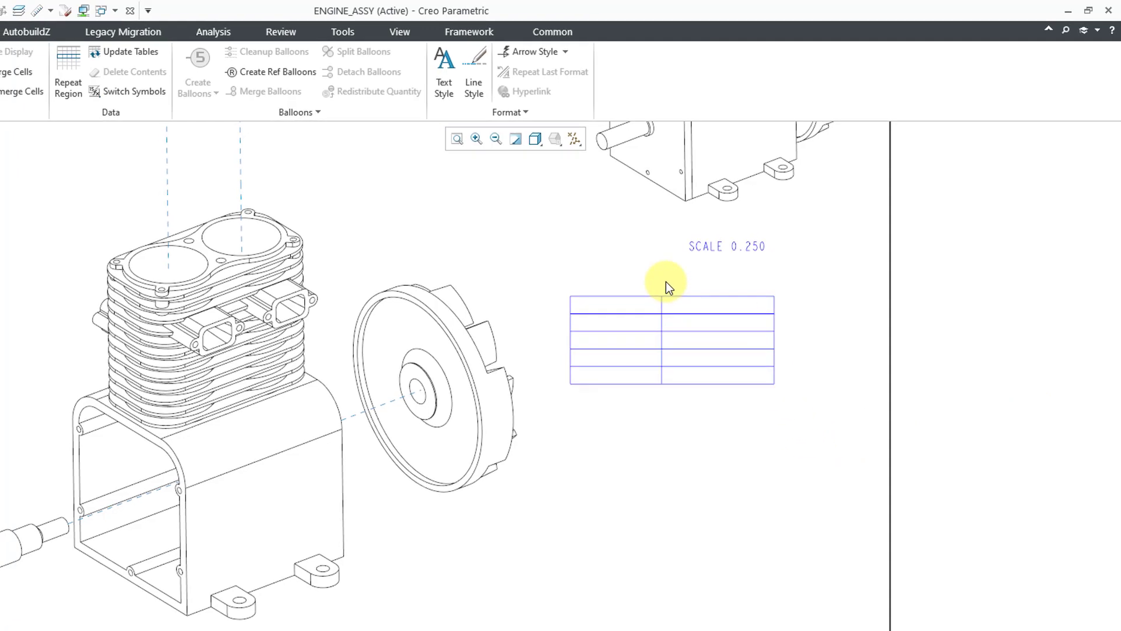
- Merge the two cells of the table's top row into one cell
scroll(668, 282, "up", 3)
left_click(632, 326)
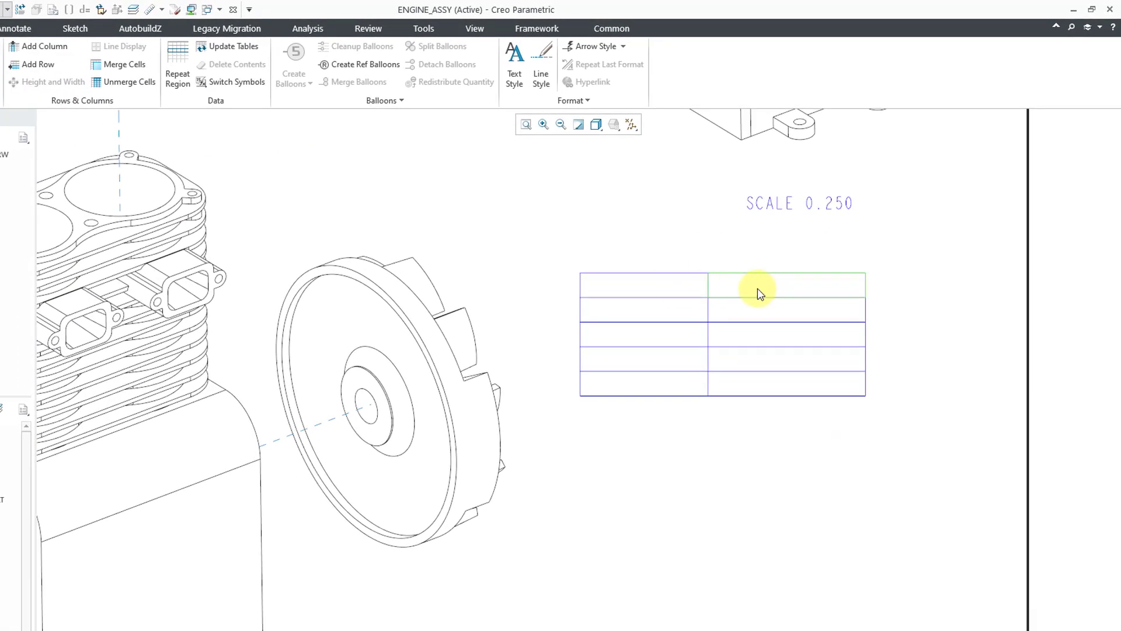
left_click(594, 250)
left_click(143, 66)
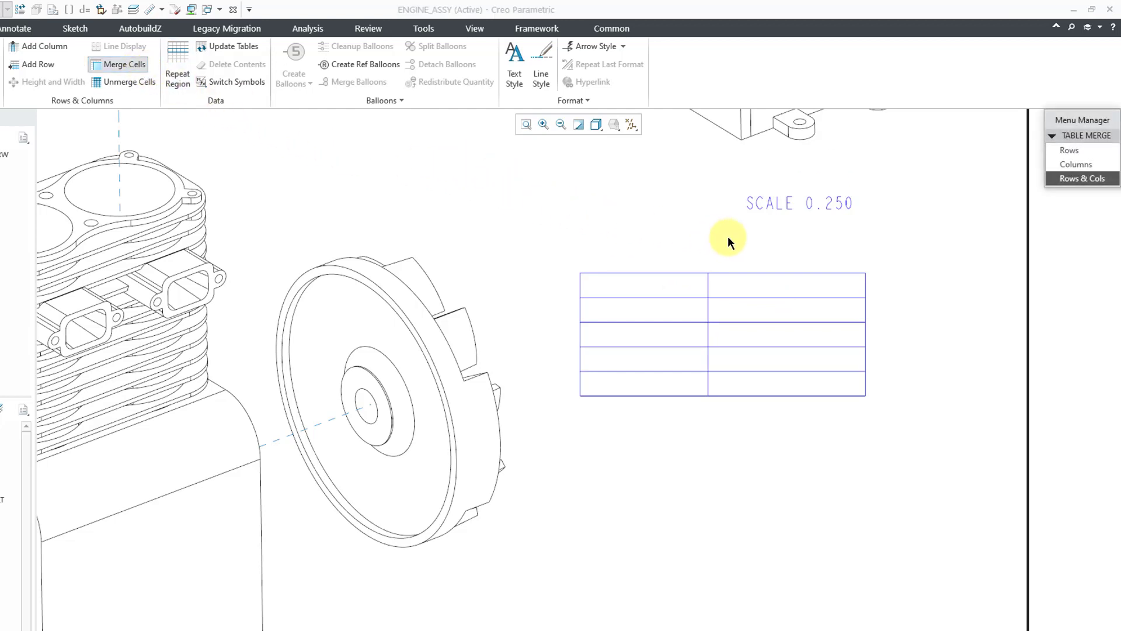
left_click(642, 285)
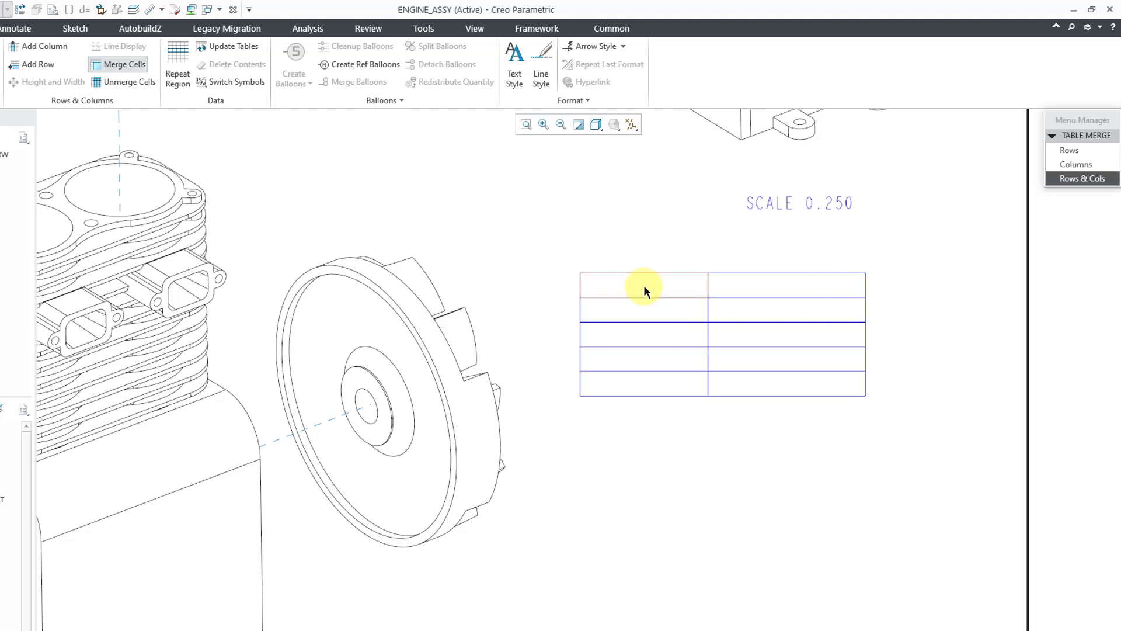
left_click(775, 286)
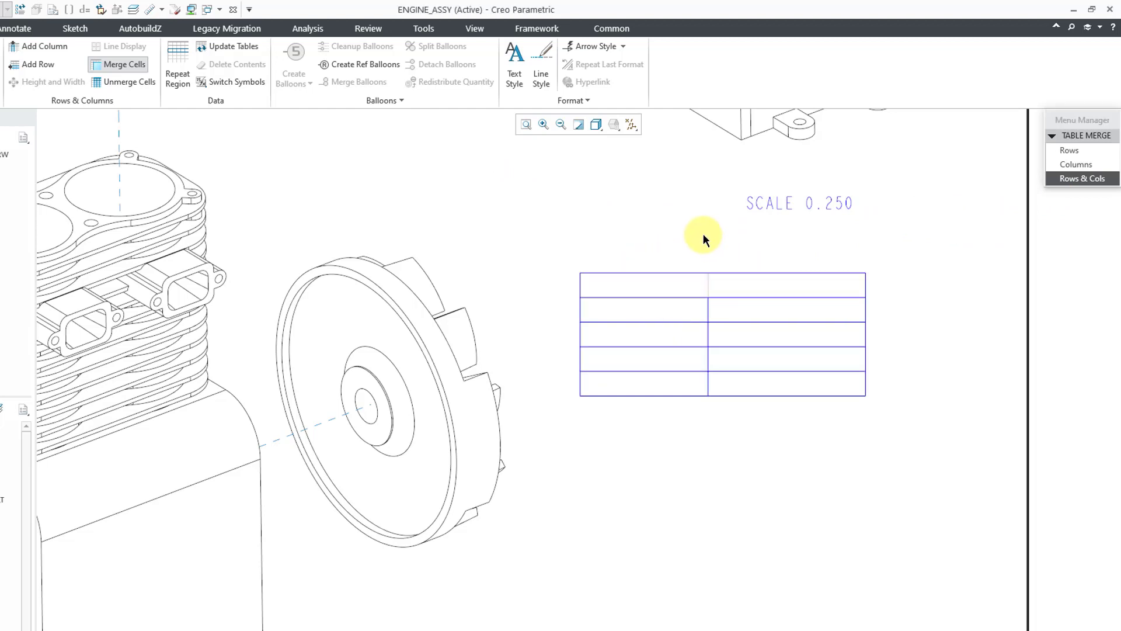
scroll(702, 236, "up", 2)
scroll(700, 237, "down", 1)
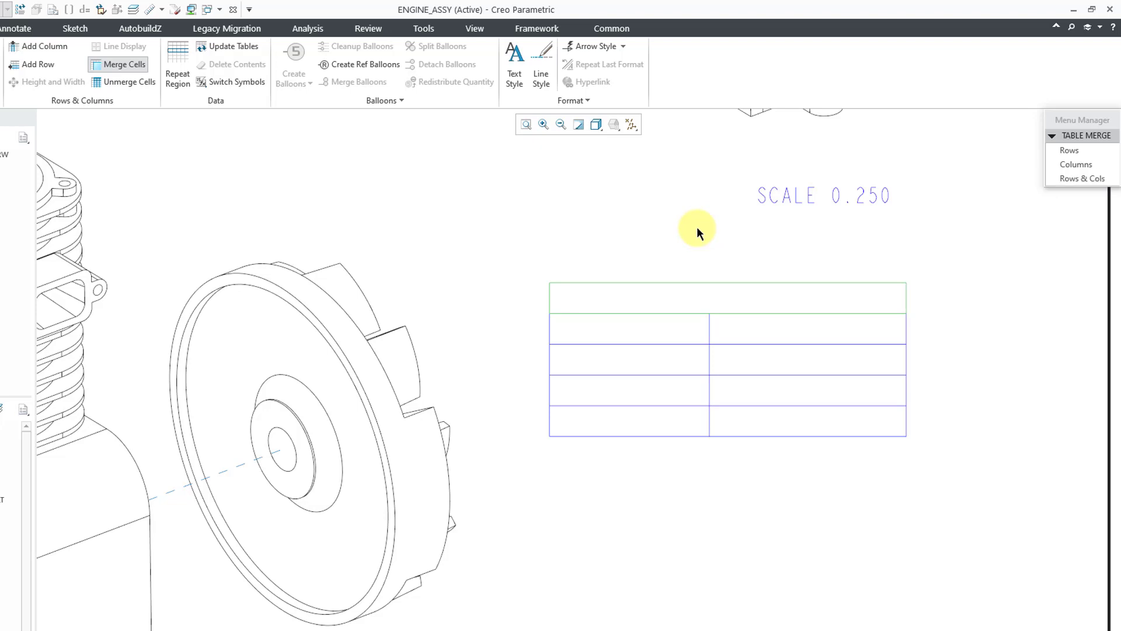
middle_click(698, 233)
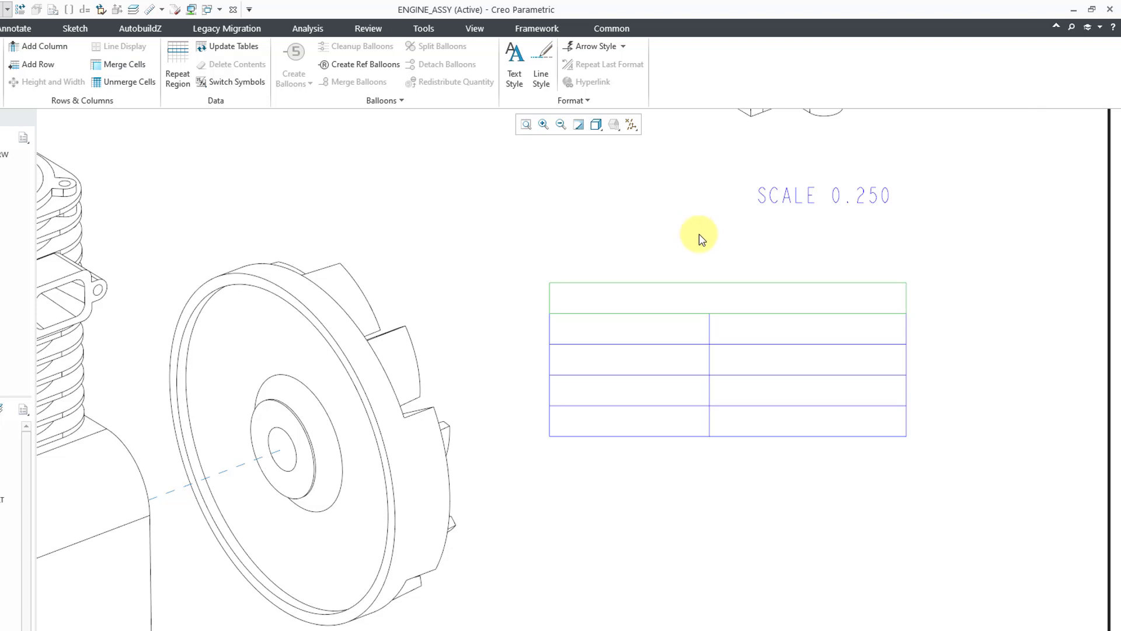
- Enter the title ALT PART NUMBERS in the merged top cell and center it horizontally
double_click(712, 295)
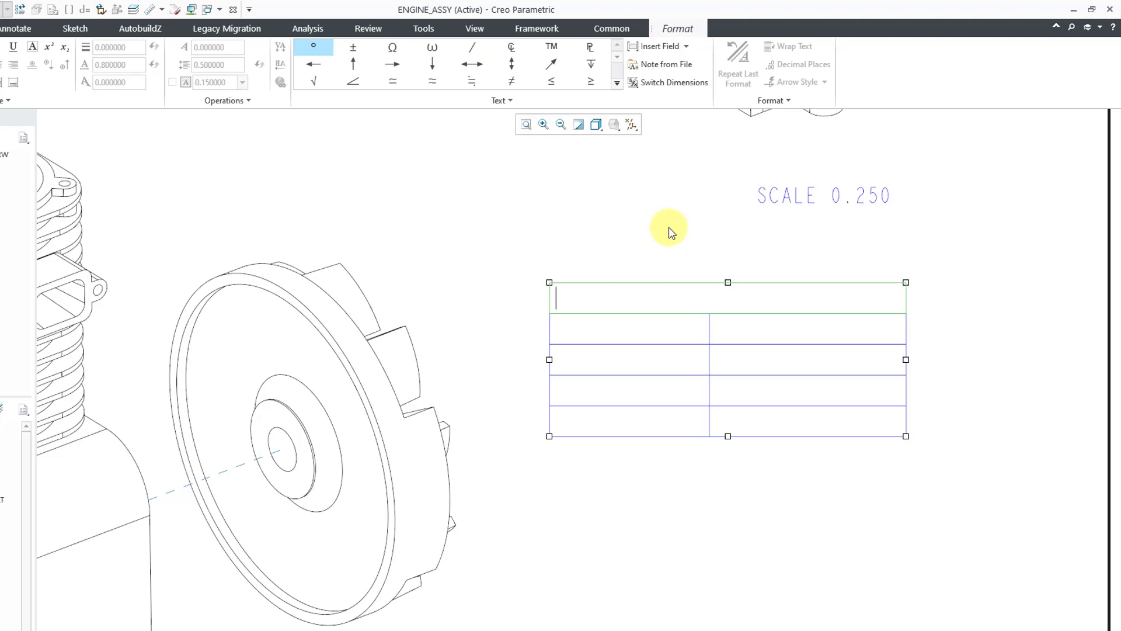
type("ALT PART NU")
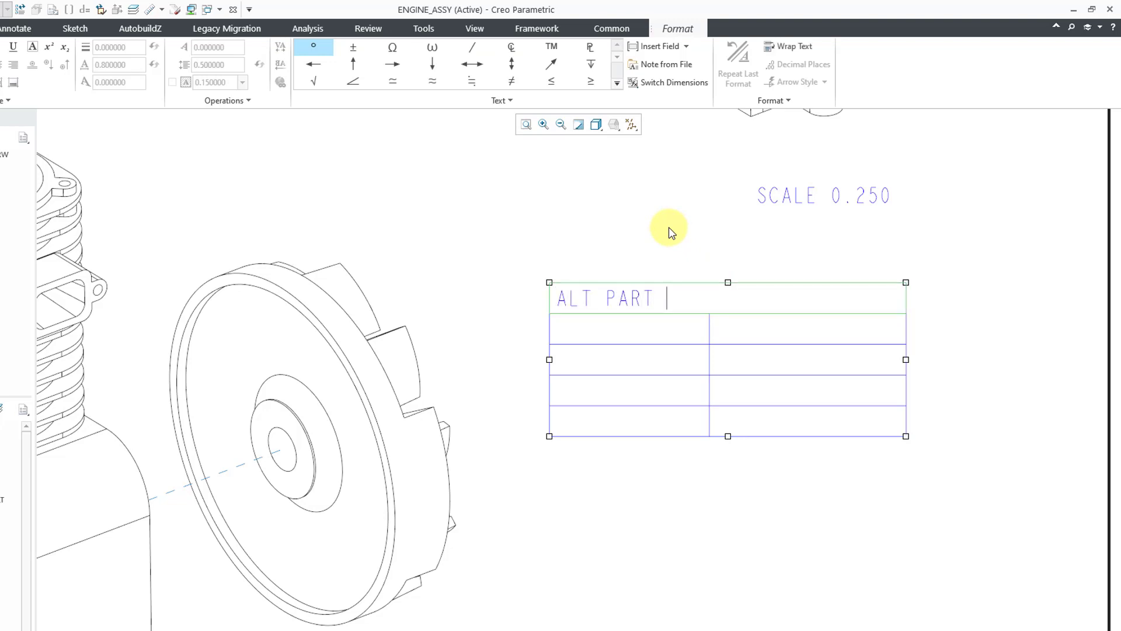
type("MBERS")
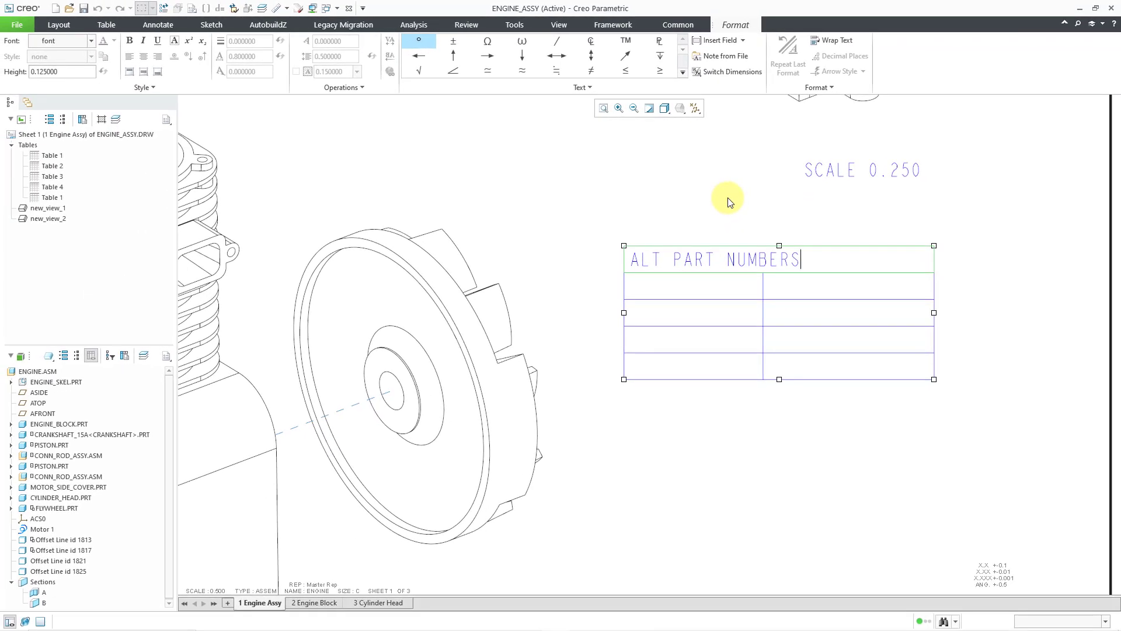
left_click(728, 198)
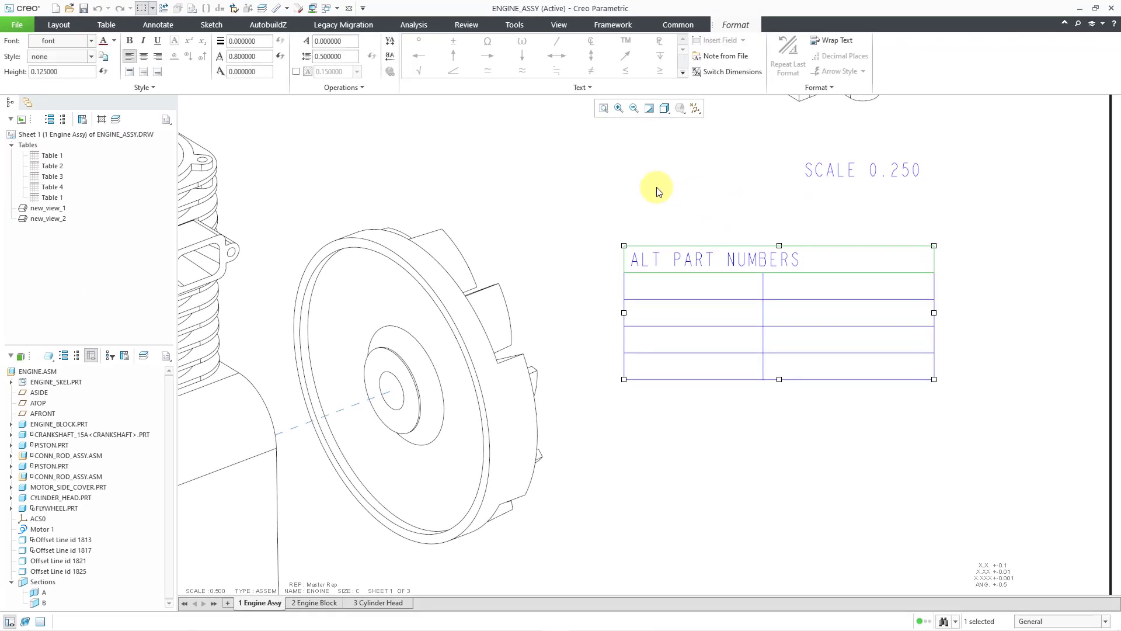
left_click(145, 55)
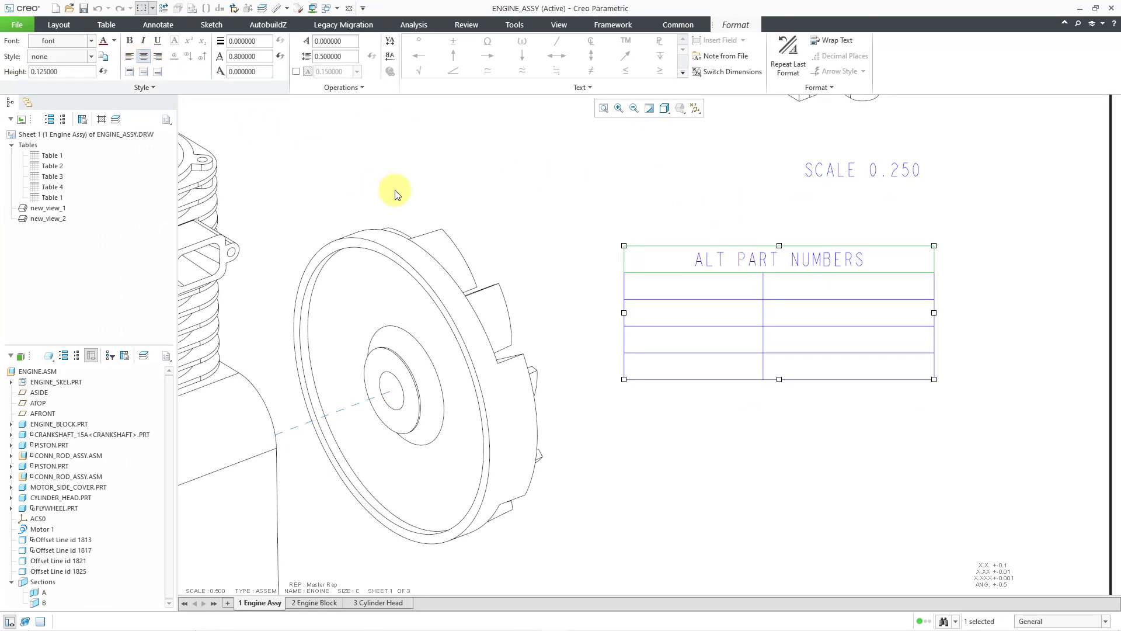
left_click(526, 202)
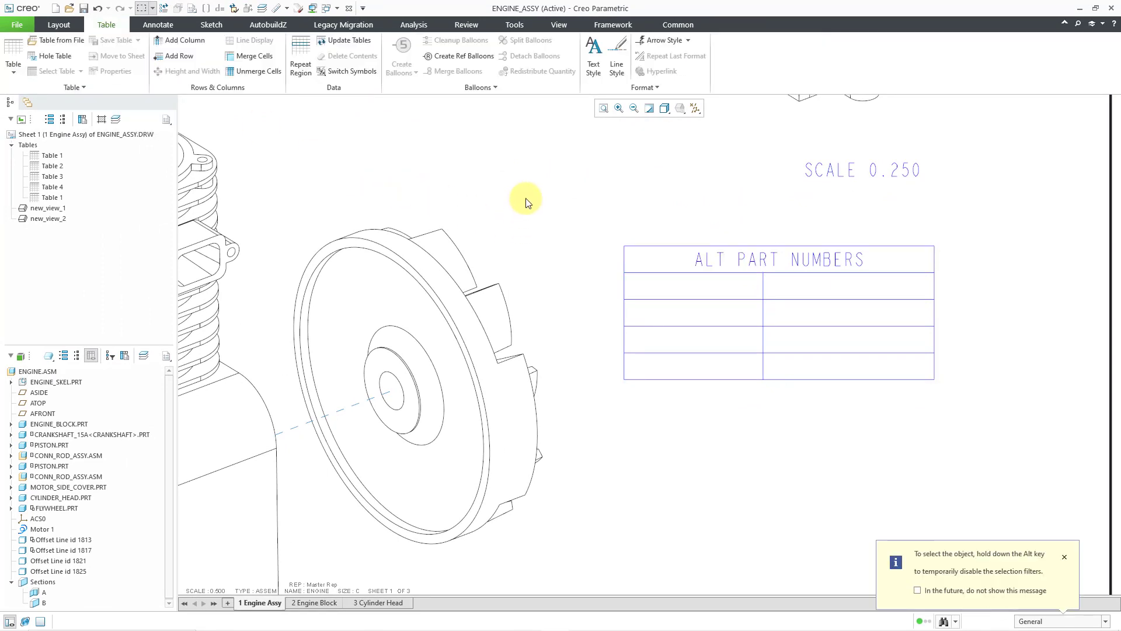
- Enter the heading REGION in the first cell of the second row and center it horizontally
double_click(678, 286)
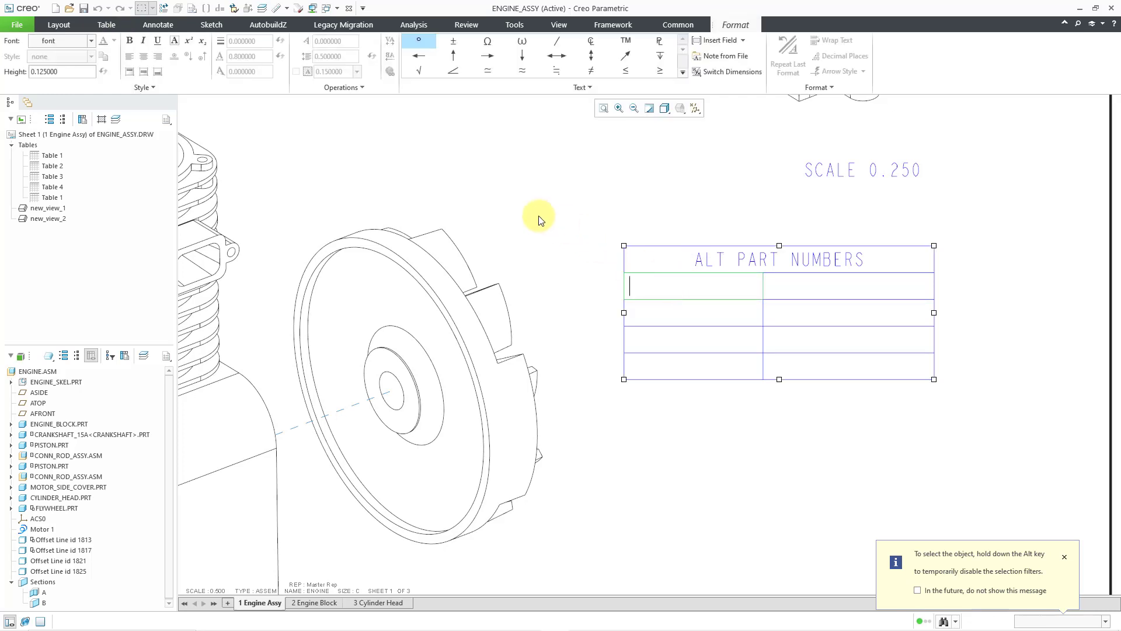
type("REGION")
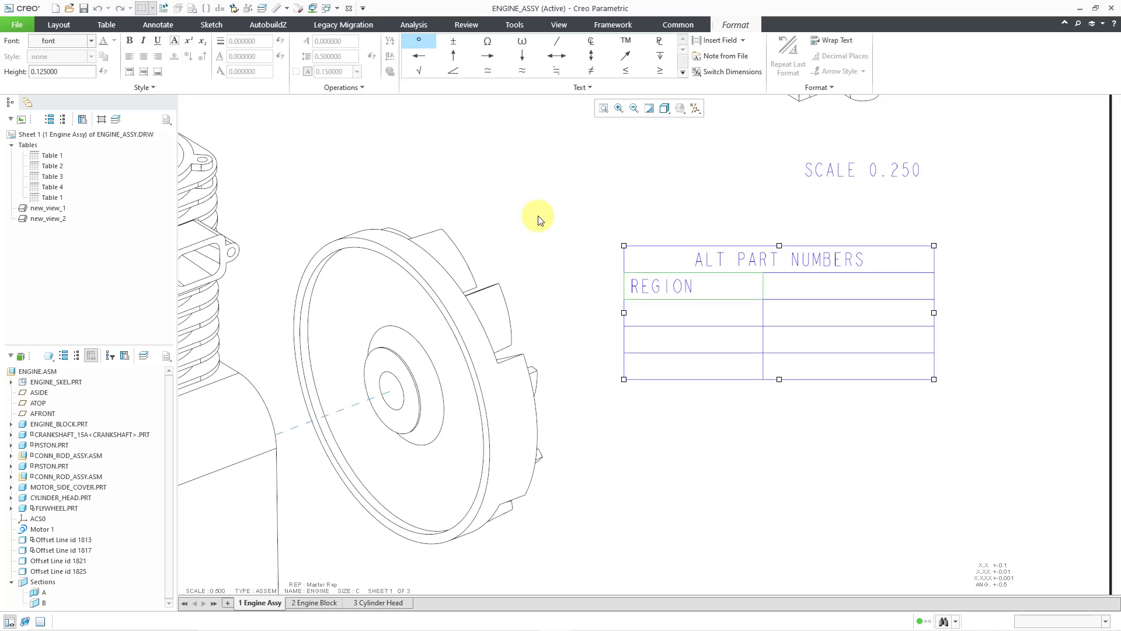
left_click(539, 216)
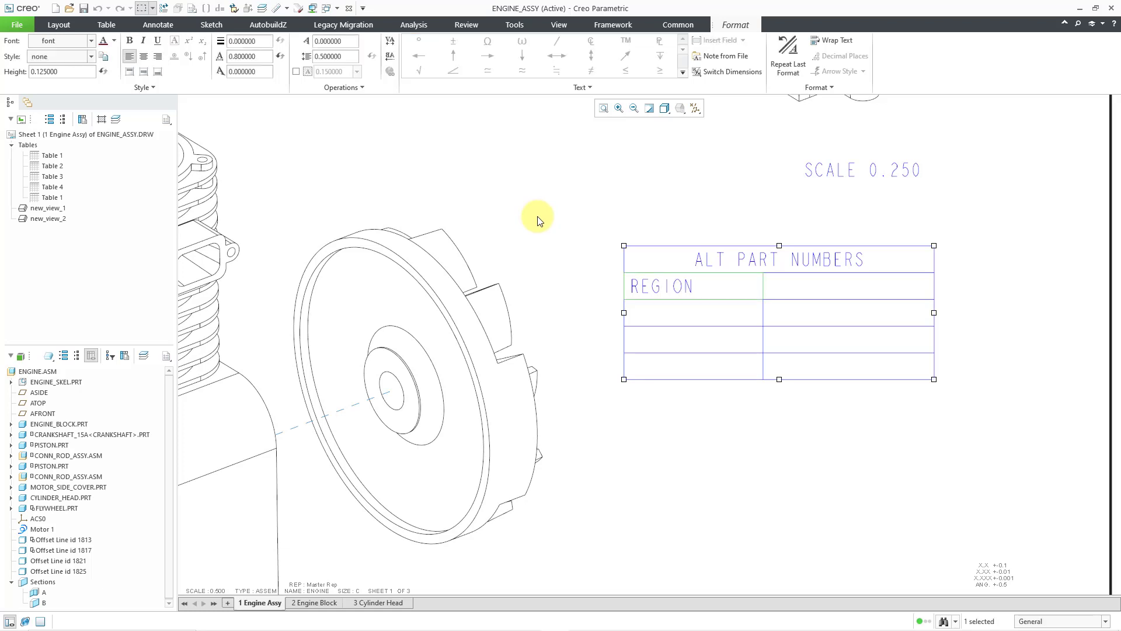
left_click(144, 57)
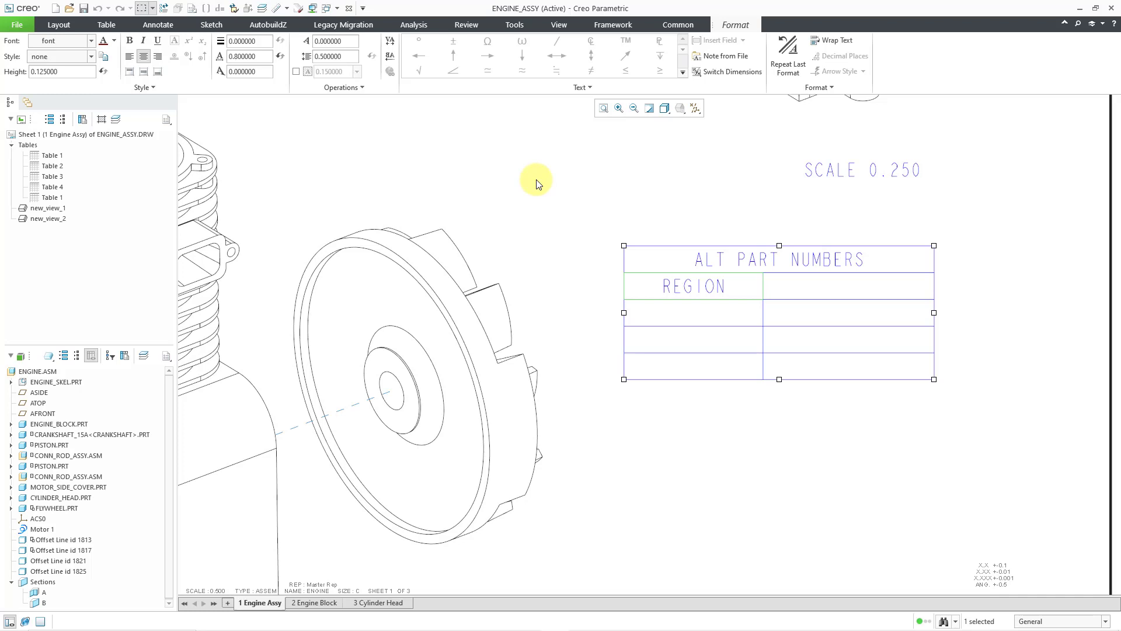
- Enter the heading PART NUMBER in the second cell of the second row and center it horizontally
double_click(835, 289)
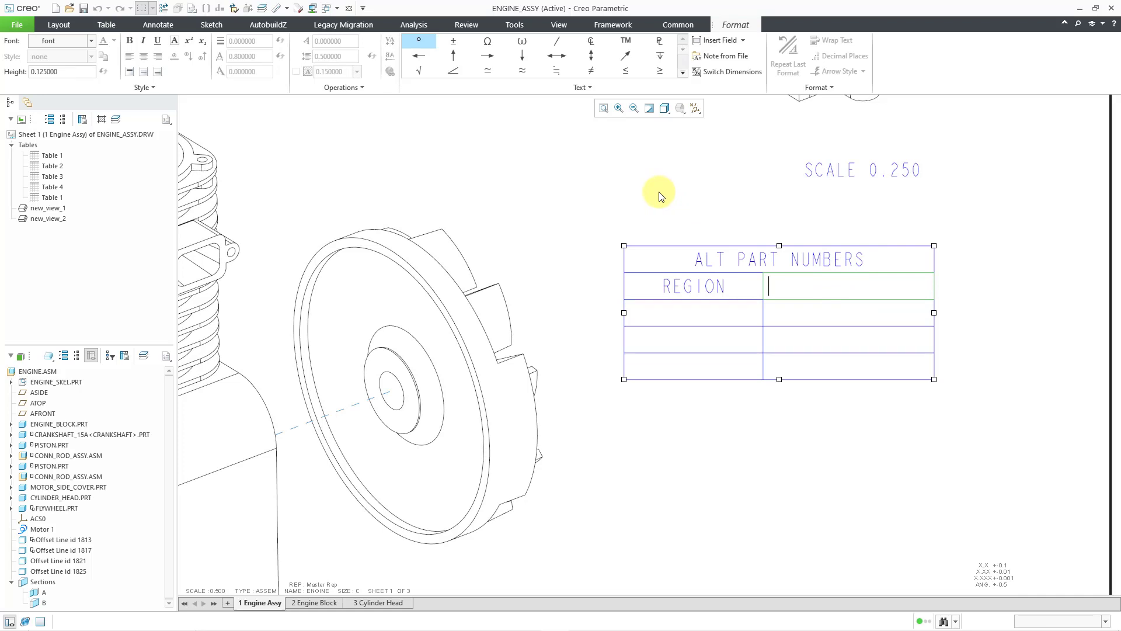
type("PART NUMBER")
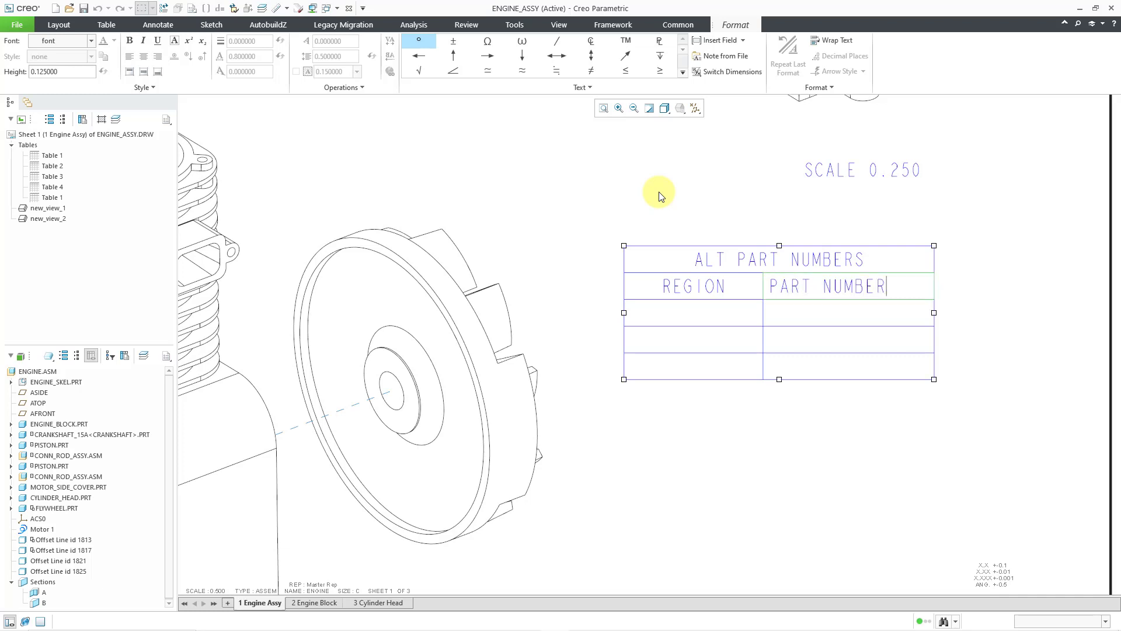
left_click(658, 195)
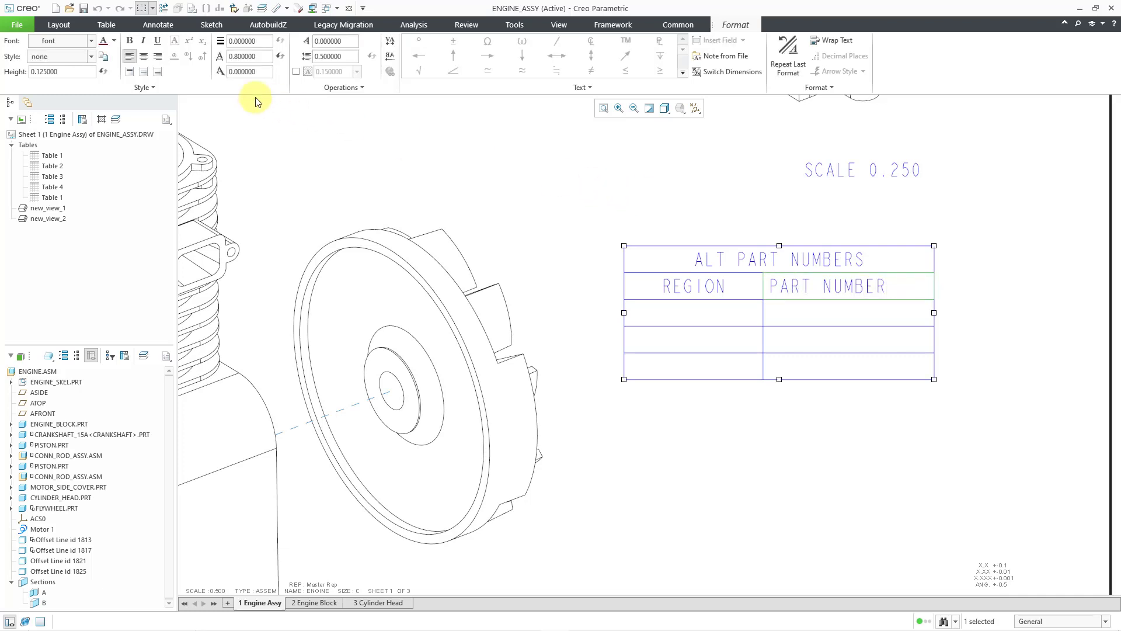
left_click(141, 58)
left_click(671, 301)
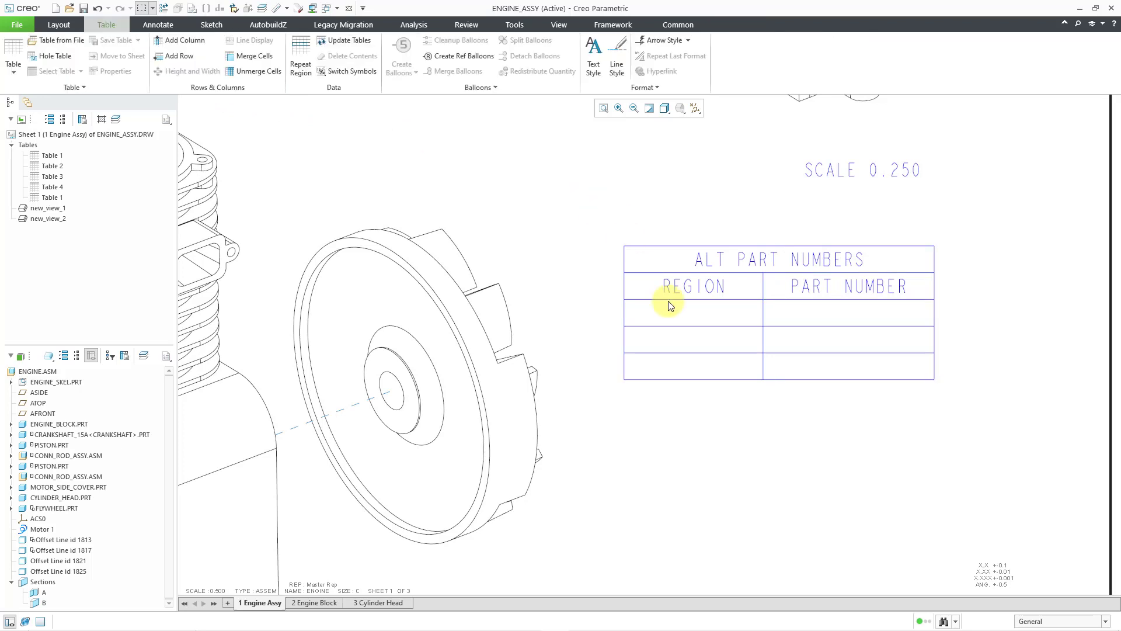
- Fill the three empty cells of the REGION column with AFRICA, EUROPE and S.E. ASIA
left_click(678, 322)
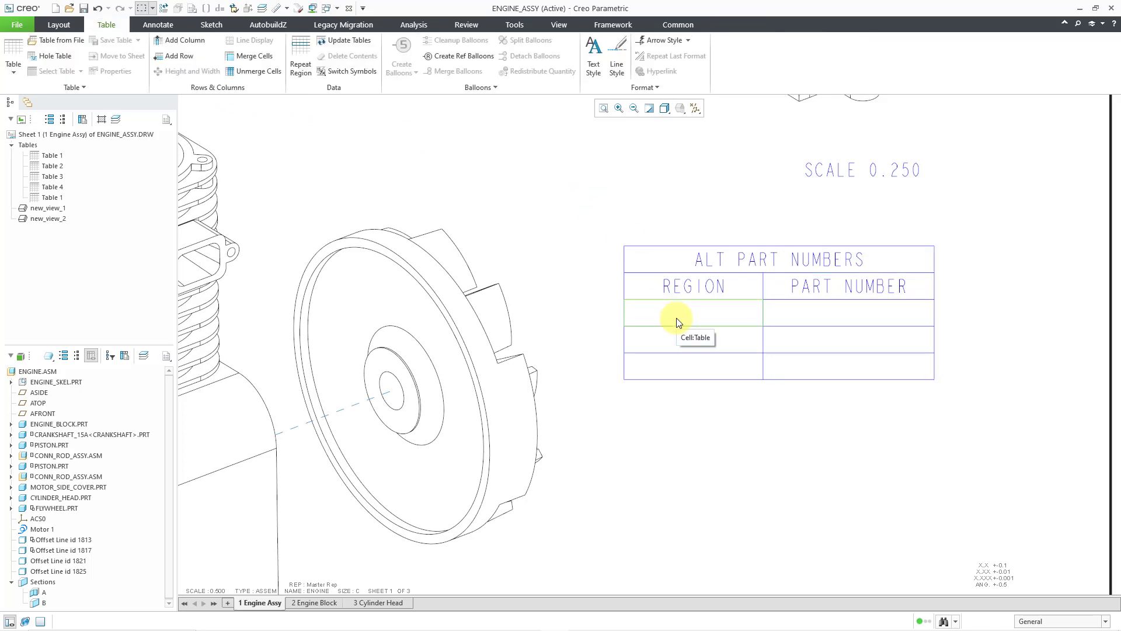
double_click(676, 318)
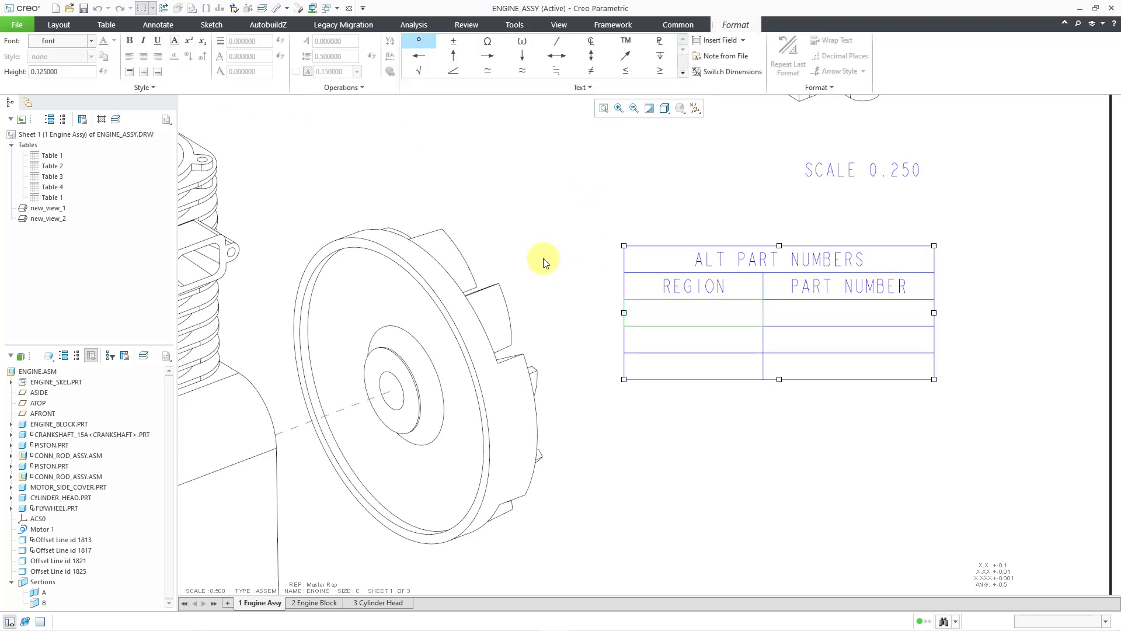
type("AFRICA")
left_click(628, 341)
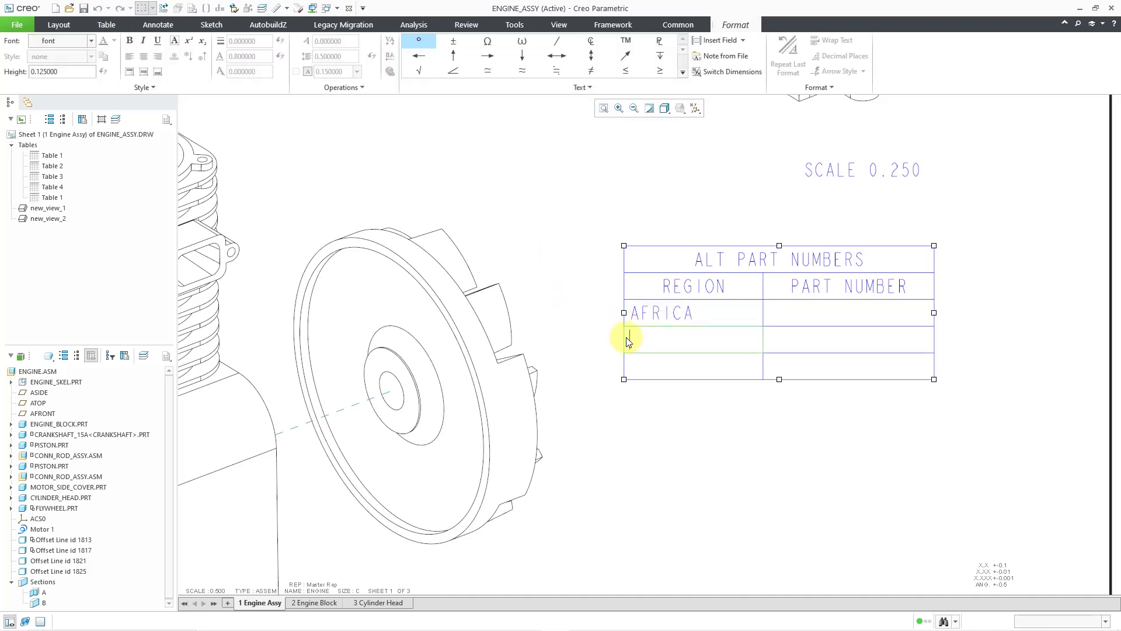
type("EUROPE")
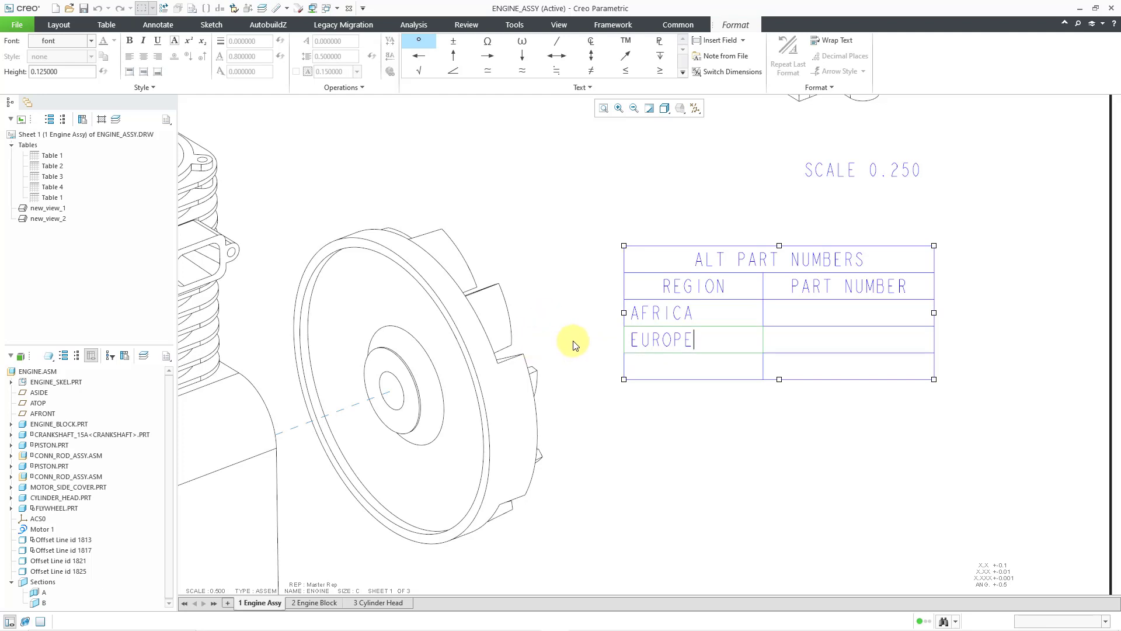
left_click(652, 372)
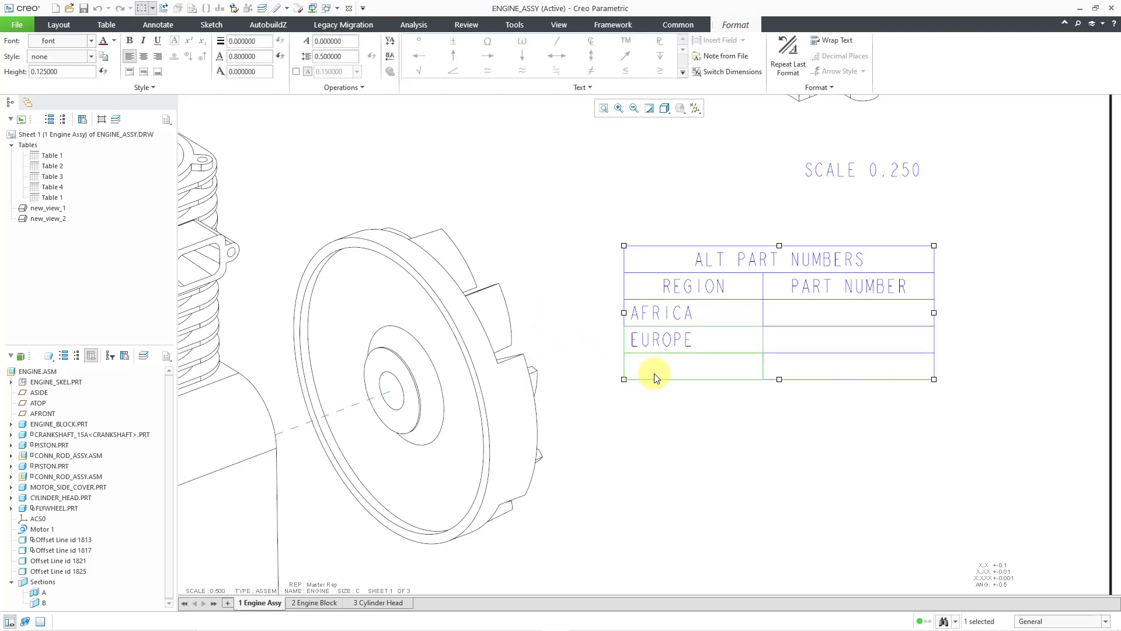
type("S")
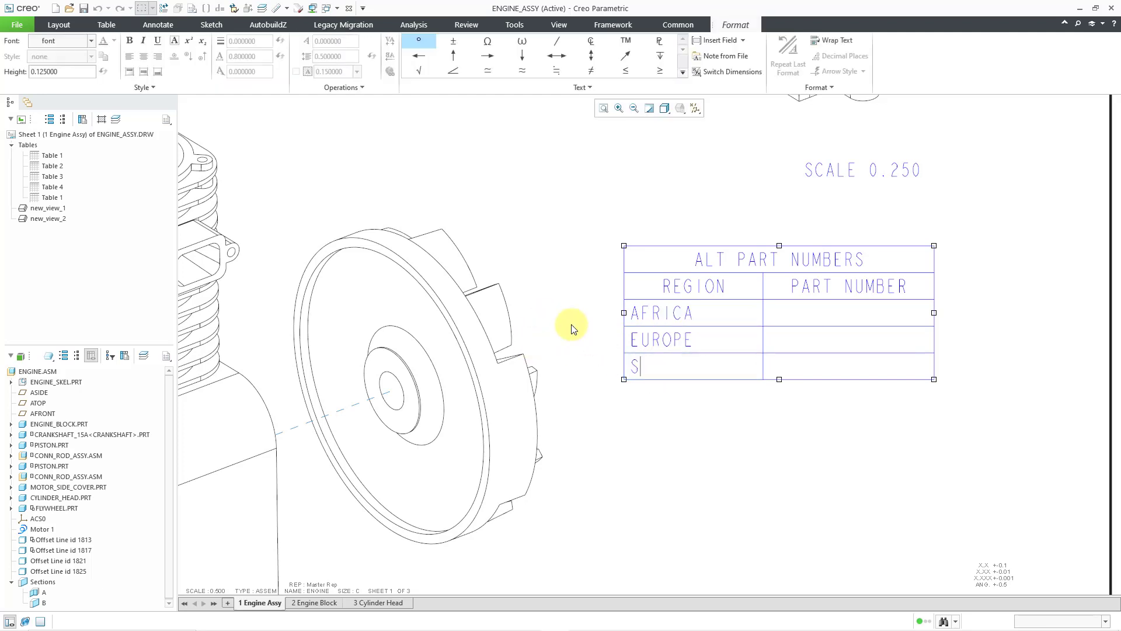
type(".E. ASIA")
- Fill the PART NUMBER column with 02138-100 for Africa, 40121-100 for Europe and 90014-100 for S.E. Asia
left_click(832, 316)
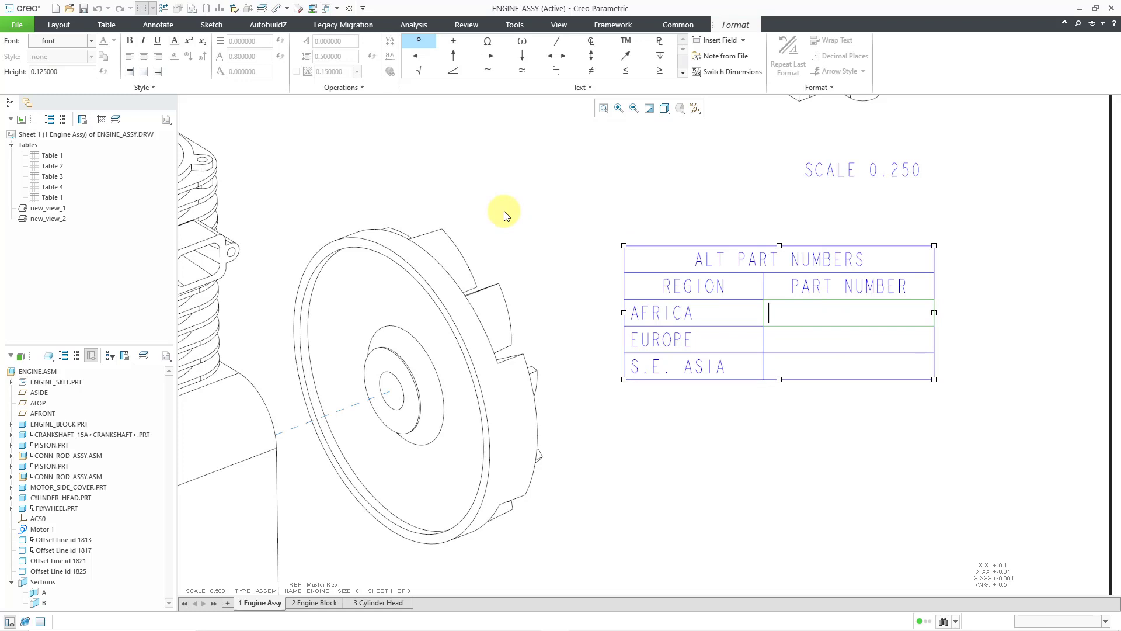
type("02138-100")
type("40121-100")
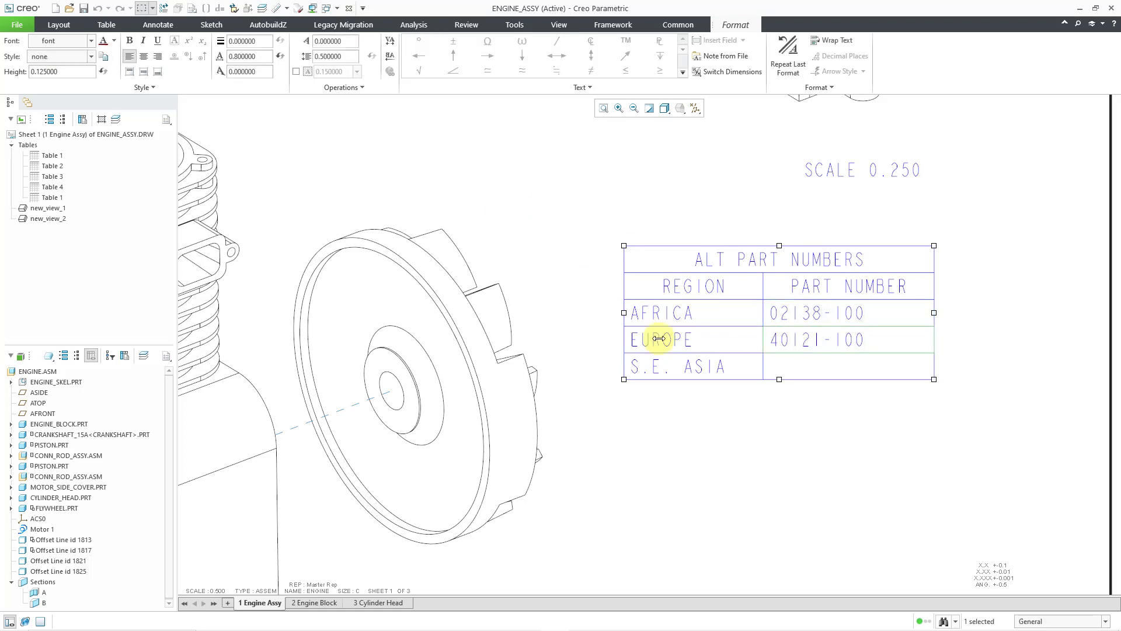
key("Down")
type("90014-100")
left_click(734, 438)
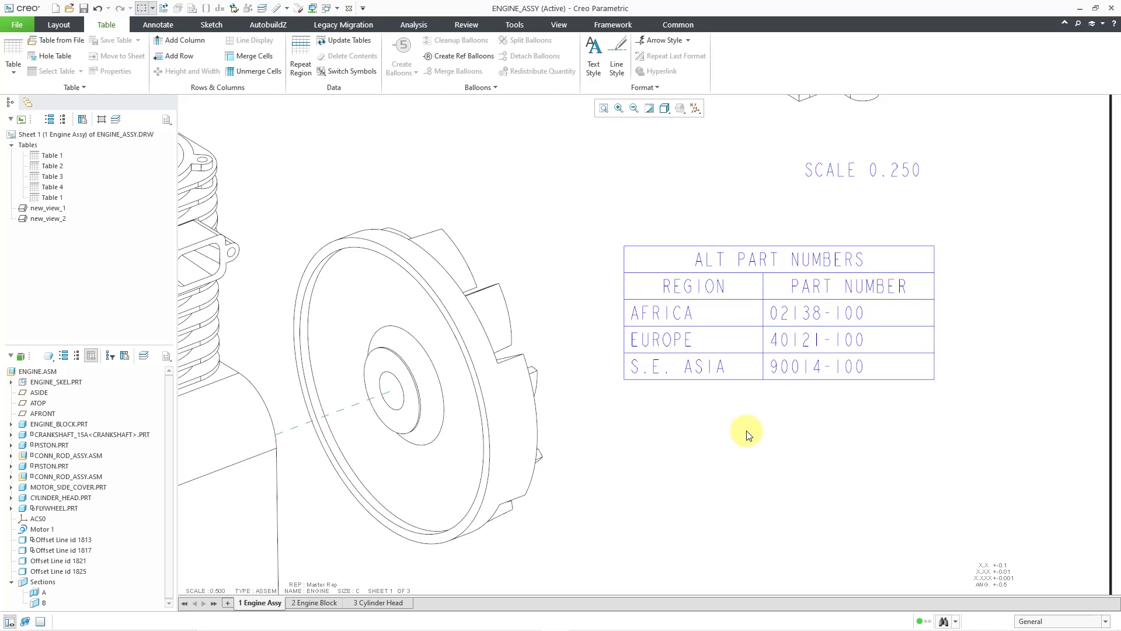
- Insert the "bom description down" quick table in the empty upper-left area of the drawing sheet, starting at zone B1
scroll(750, 433, "down", 3)
scroll(754, 420, "down", 3)
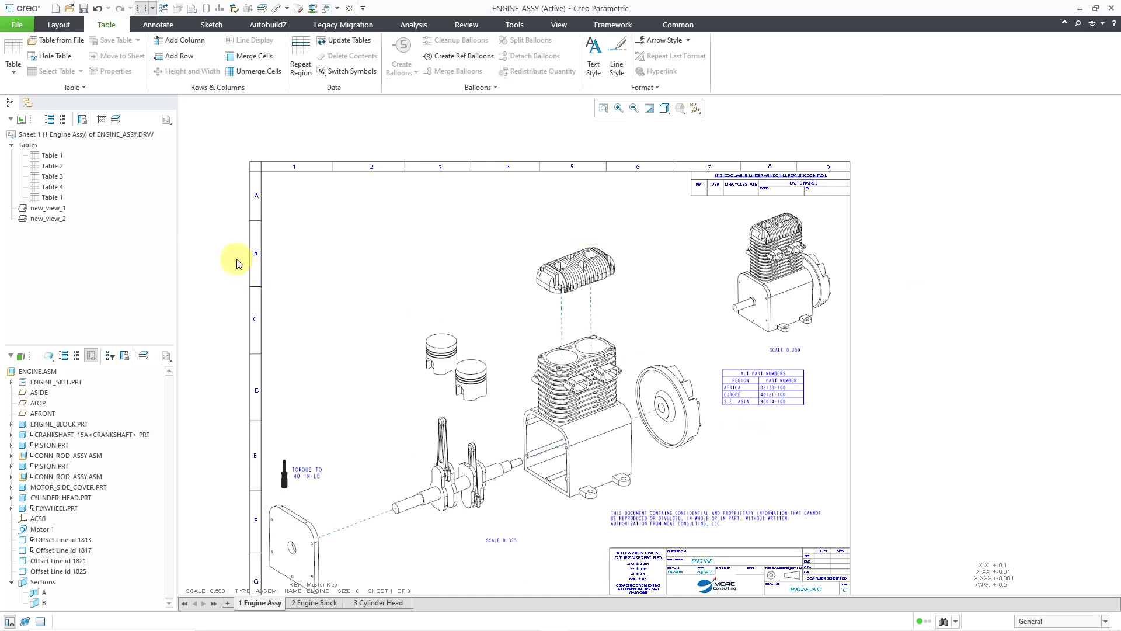
scroll(219, 230, "up", 2)
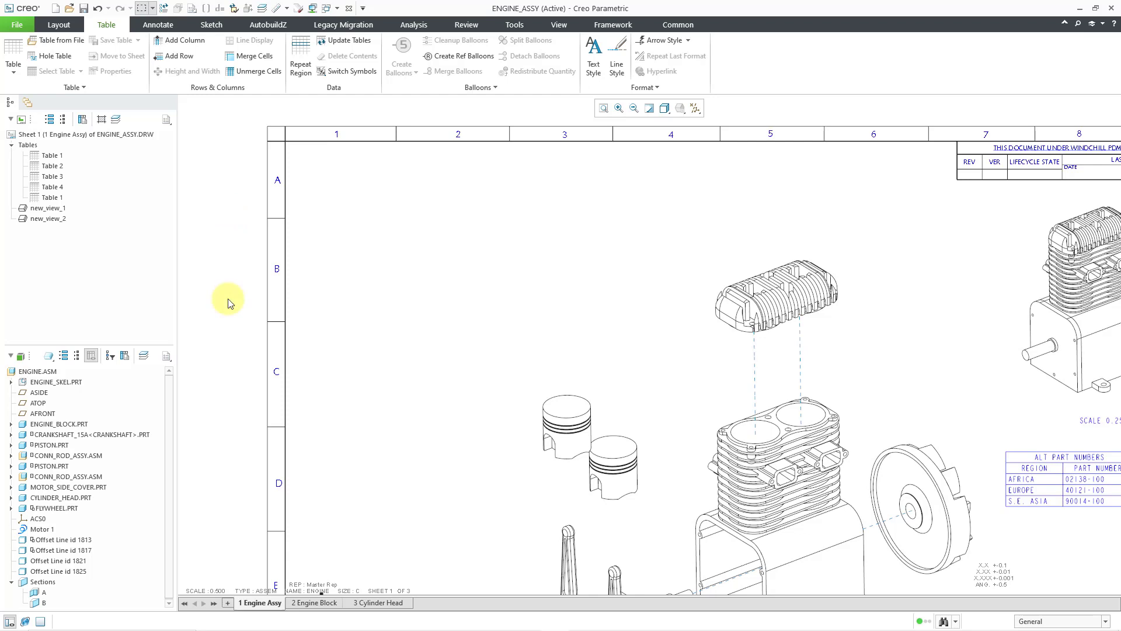
left_click(12, 71)
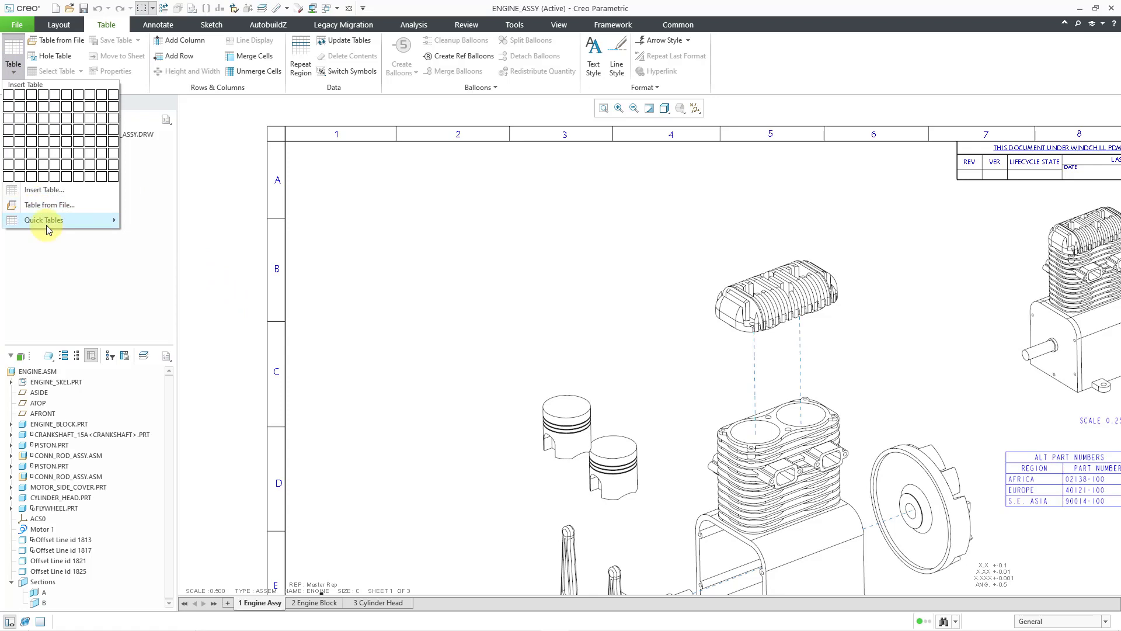
mouse_move(47, 222)
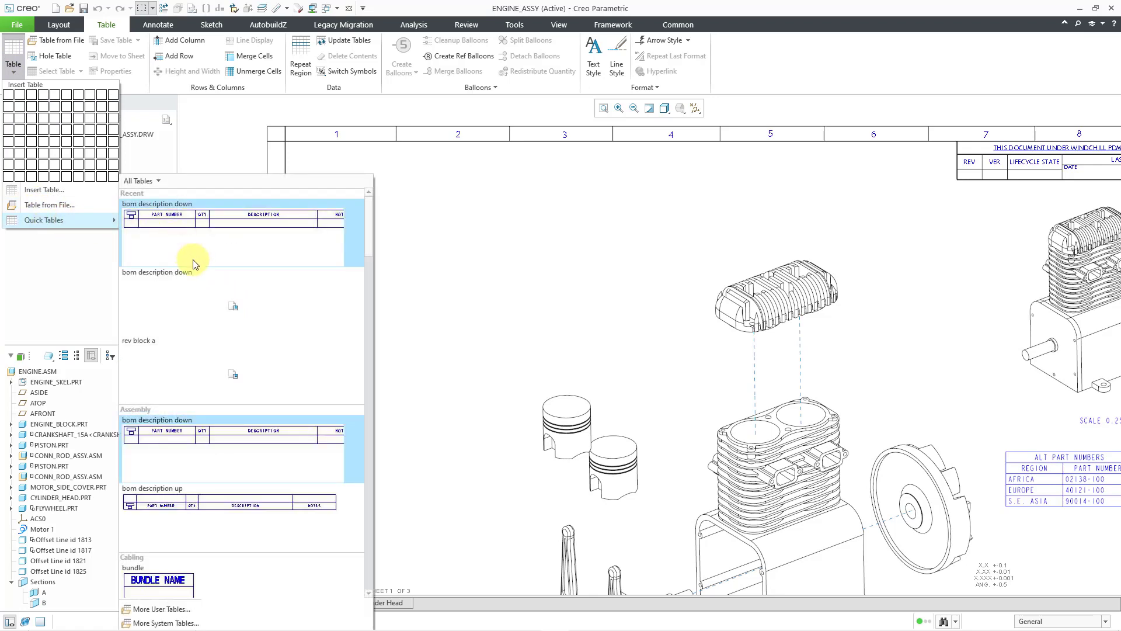
scroll(316, 459, "down", 5)
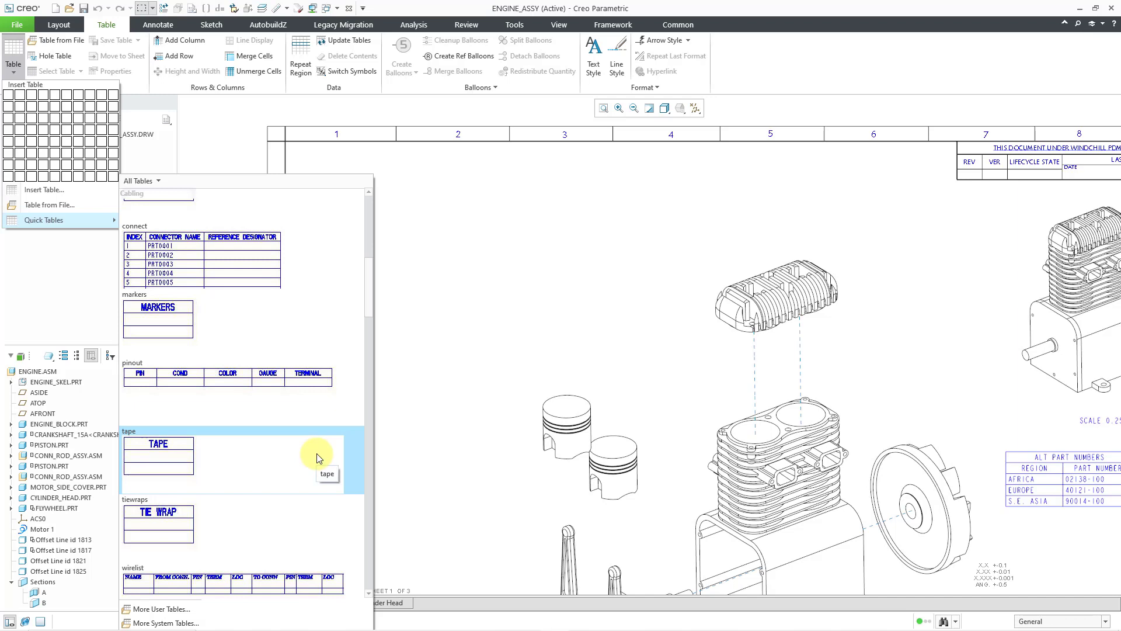
scroll(317, 454, "down", 4)
scroll(316, 454, "down", 1)
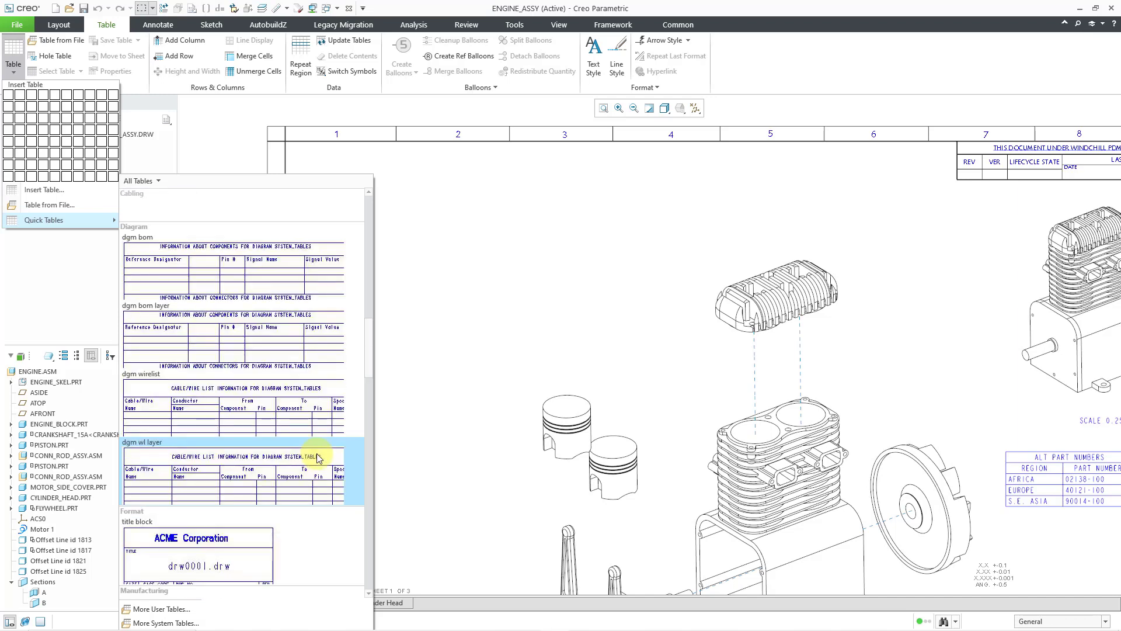
scroll(319, 457, "down", 3)
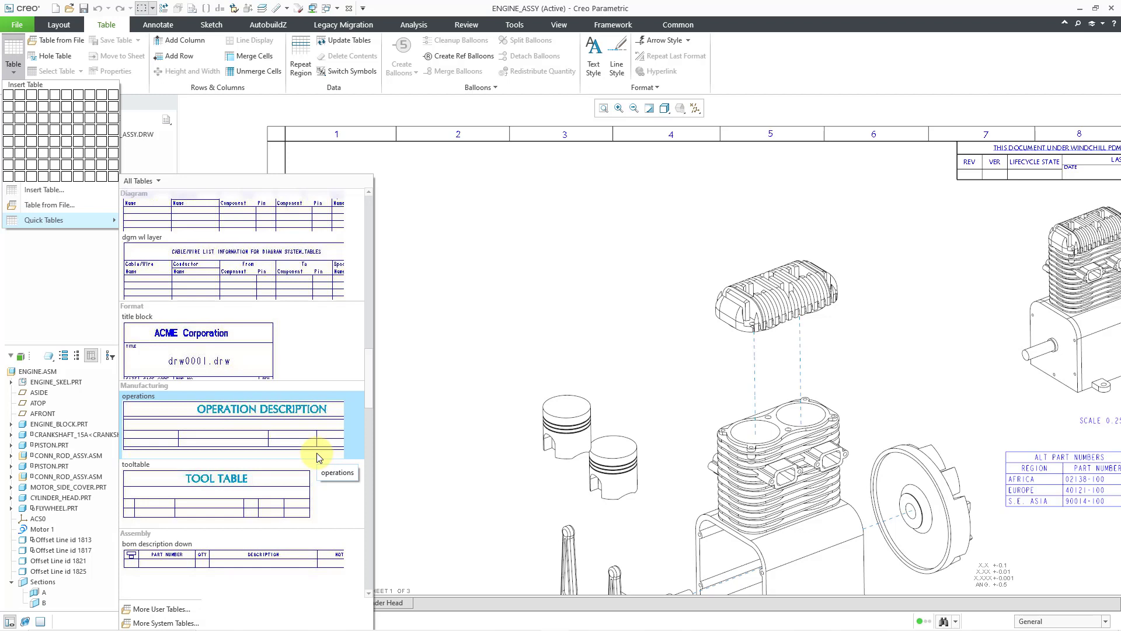
scroll(316, 453, "down", 3)
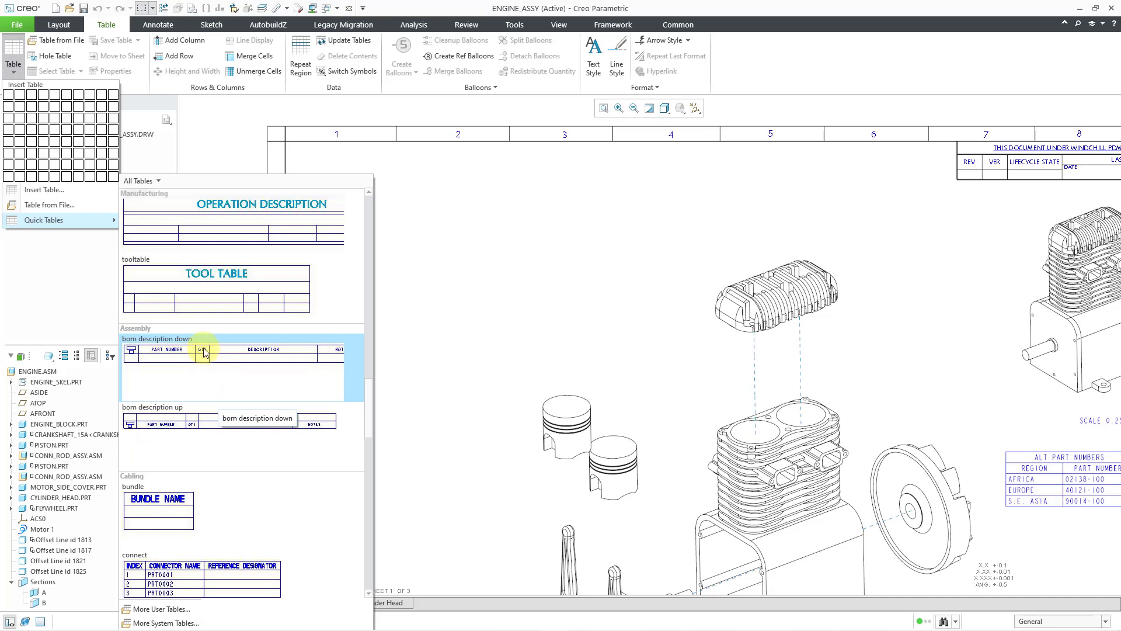
left_click(176, 345)
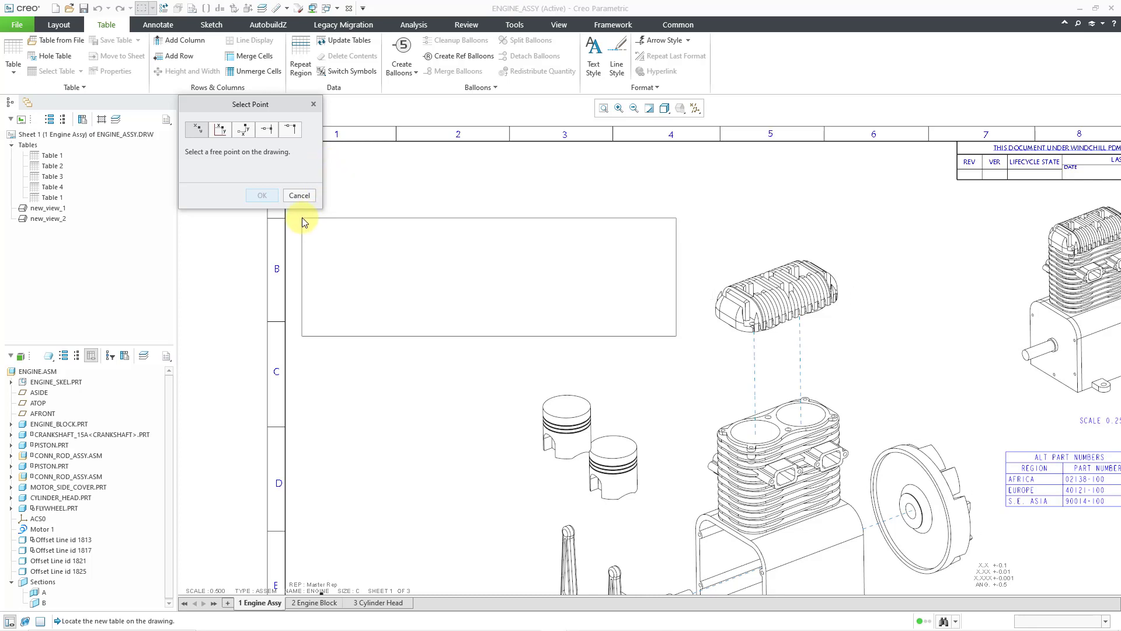
left_click(302, 217)
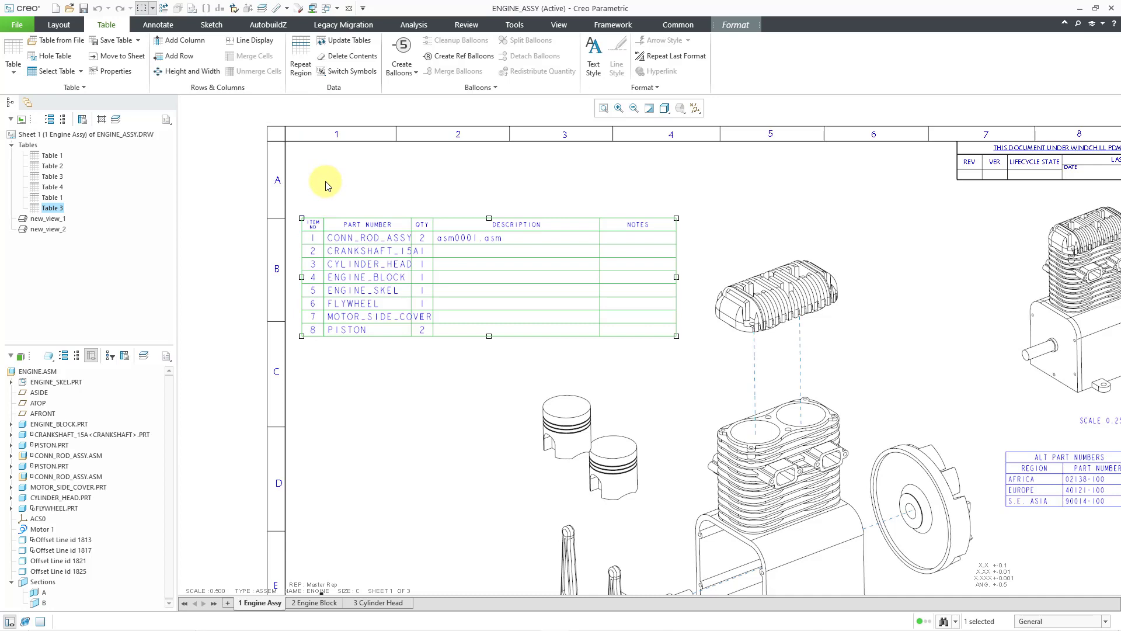
left_click(327, 185)
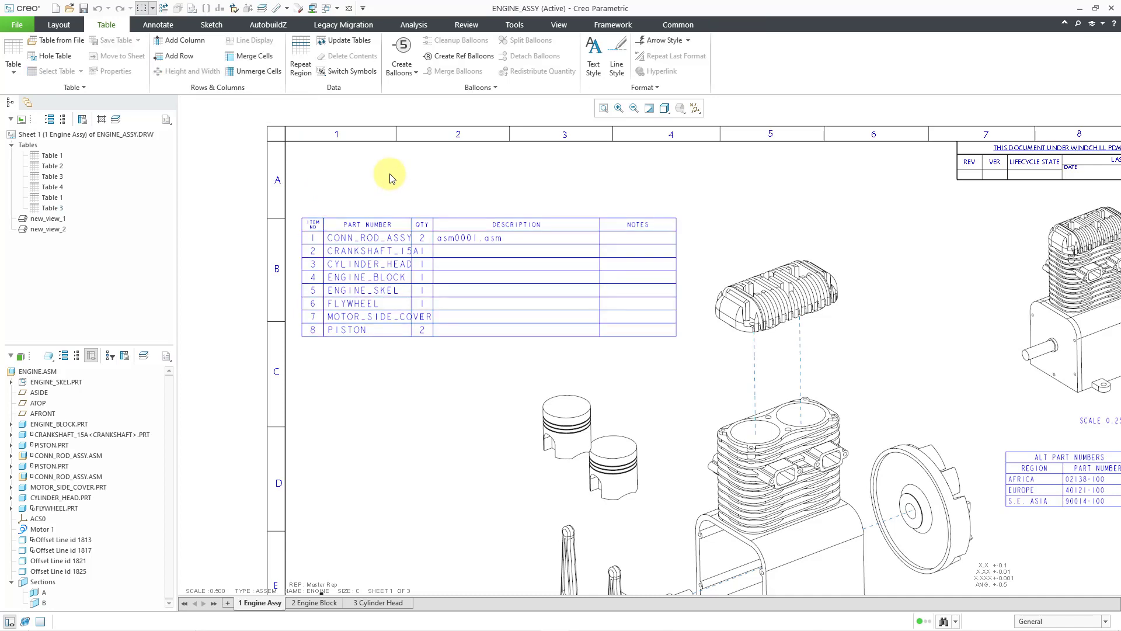
- Delete the DESCRIPTION column from the bill of materials table
right_click(470, 223)
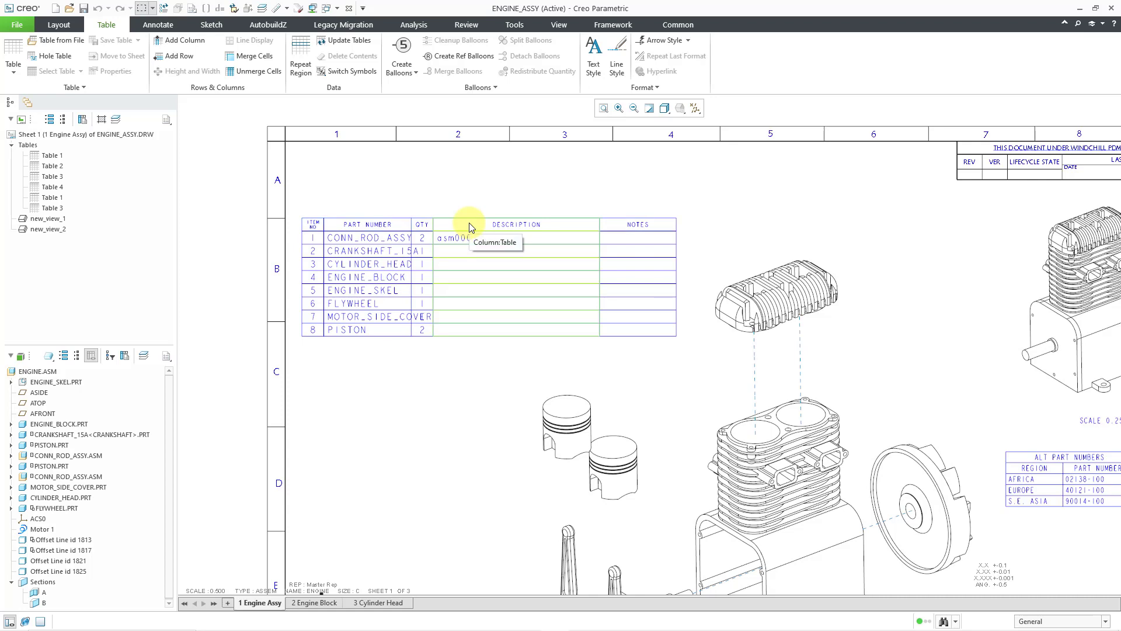
left_click(469, 224)
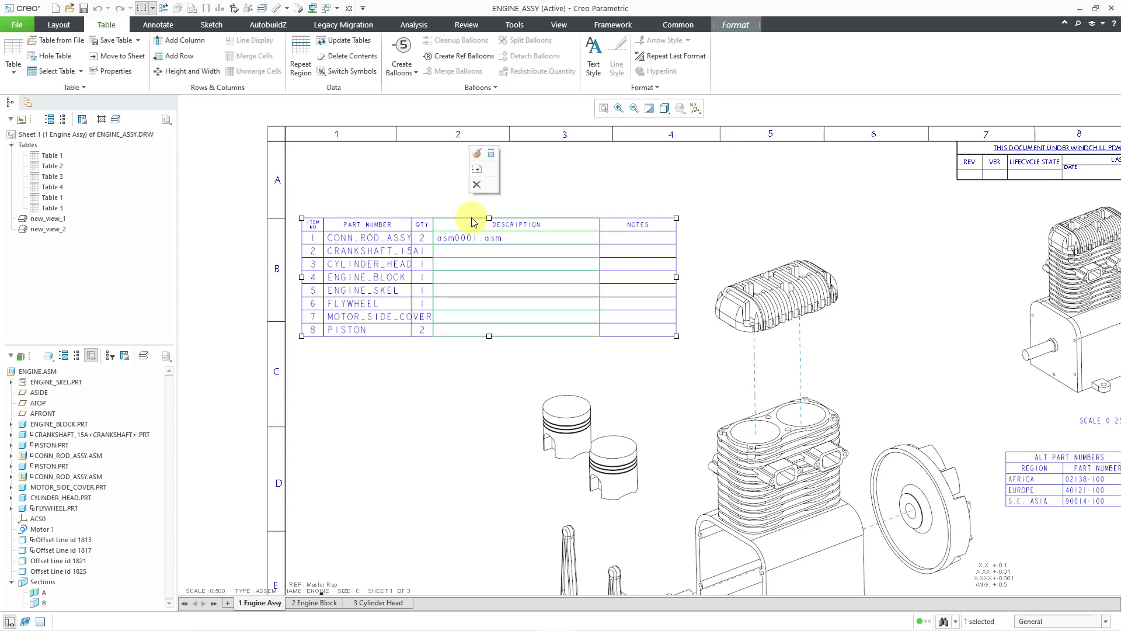
left_click(476, 185)
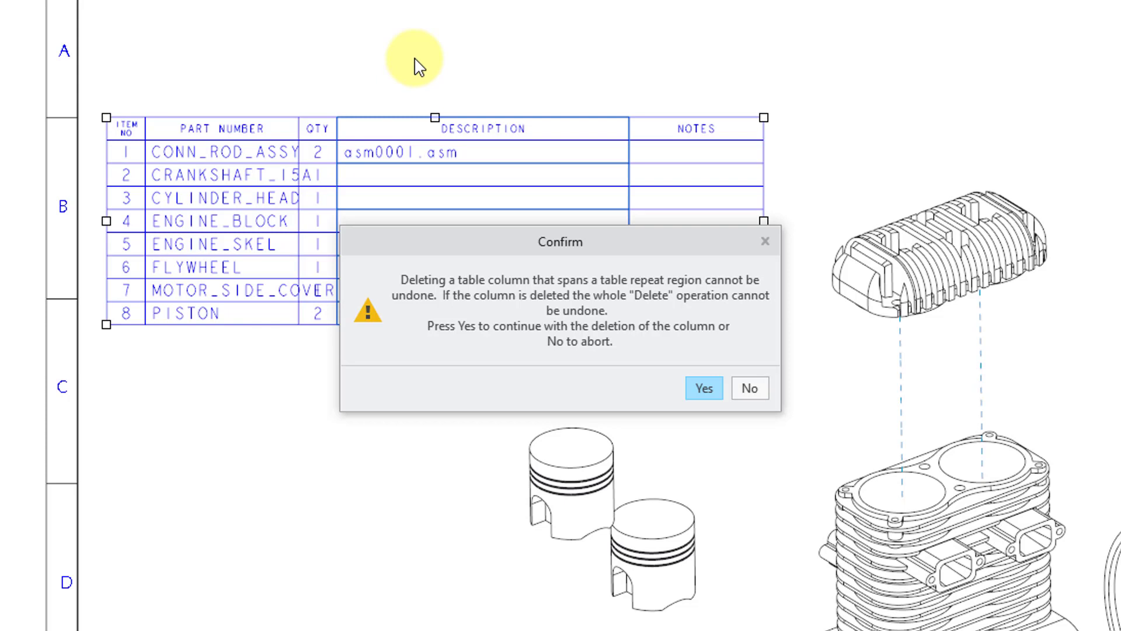
left_click(711, 389)
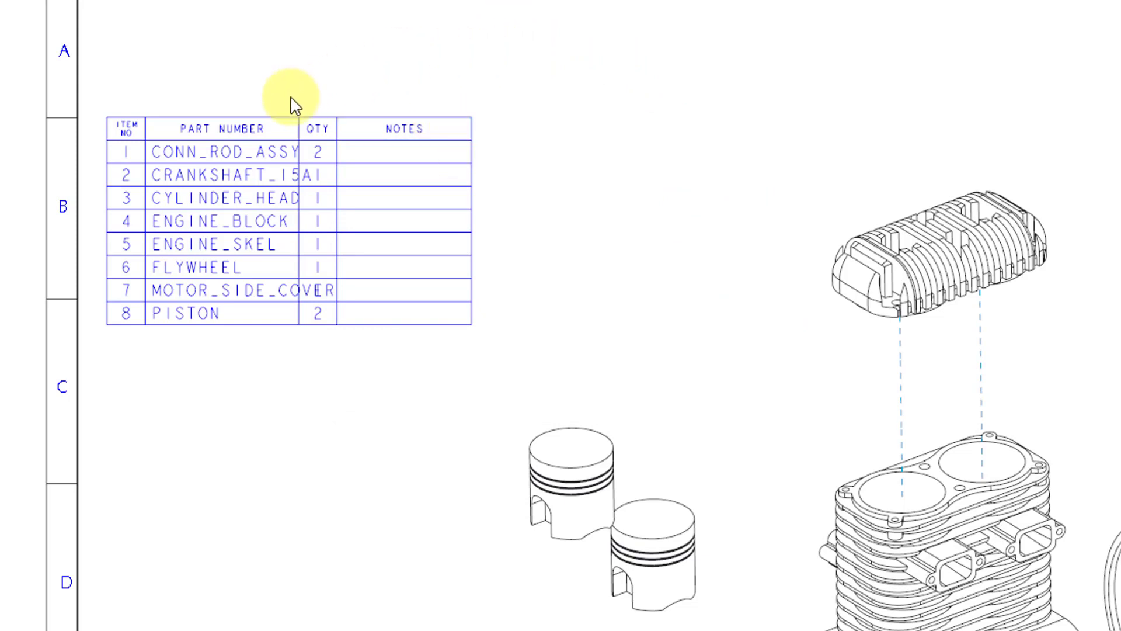
- Set the width of the bill of materials table's PART NUMBER column to 20 characters
left_click(270, 135)
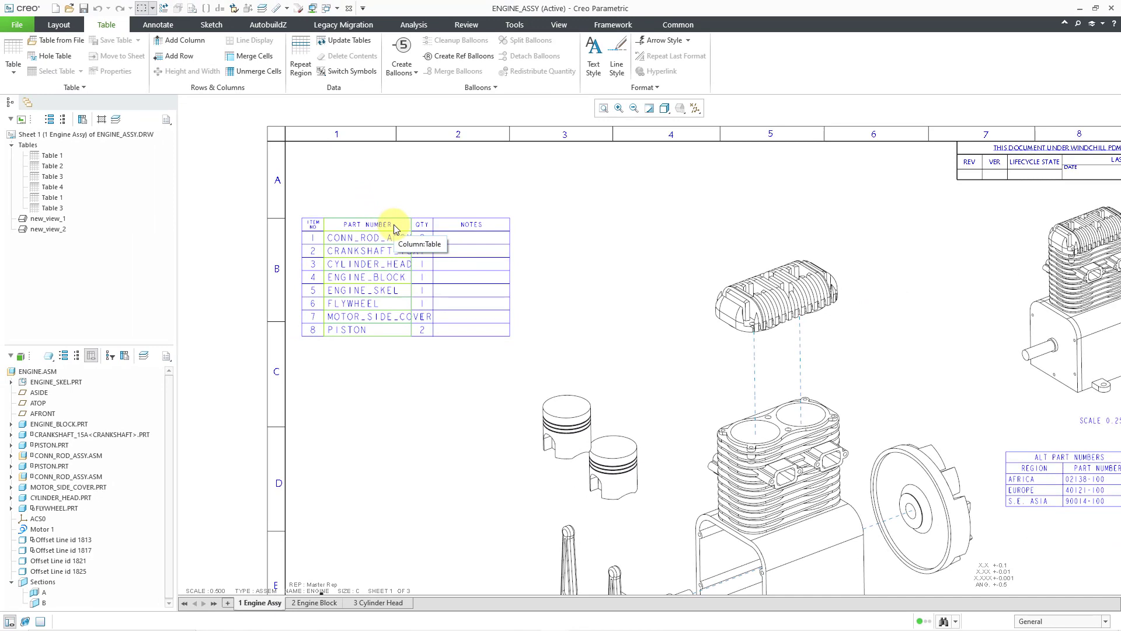
left_click(395, 229)
left_click(416, 156)
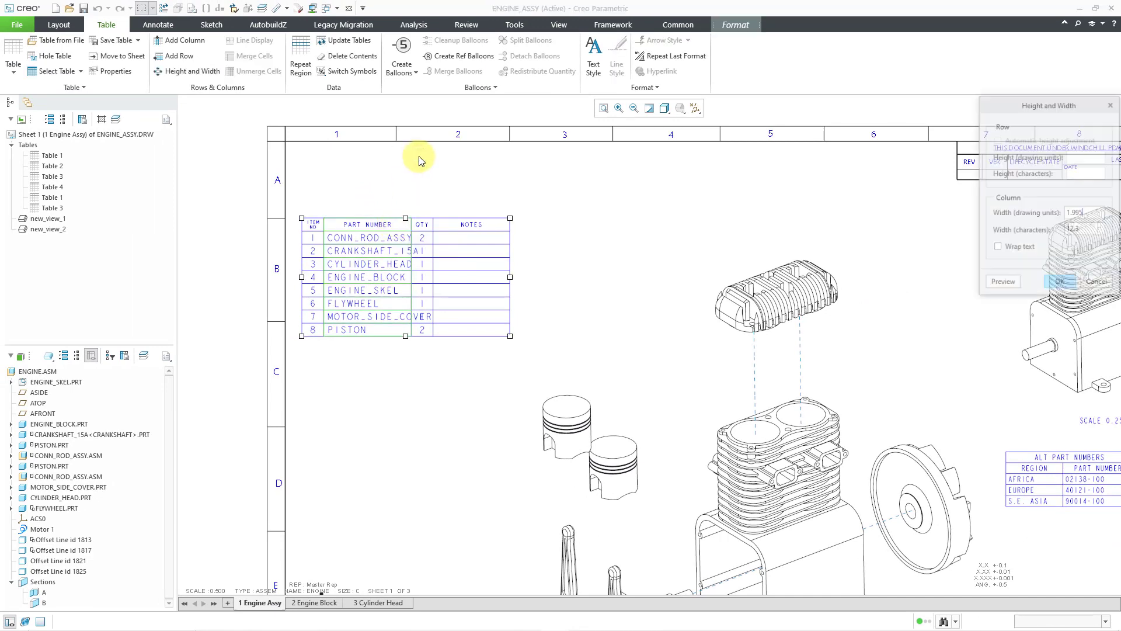
double_click(1083, 229)
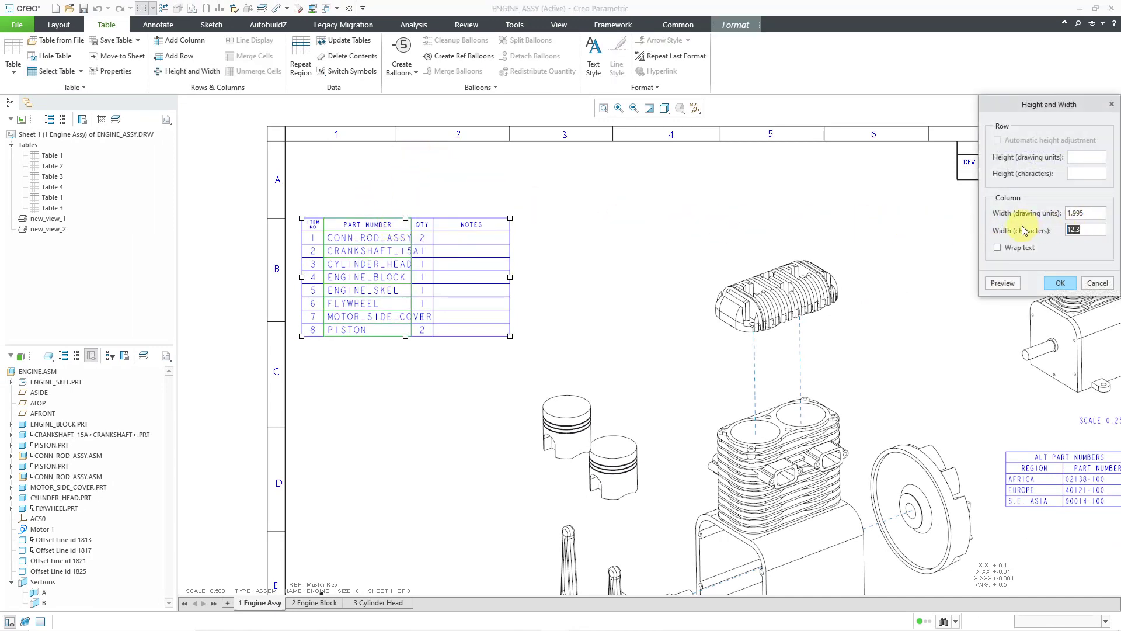
type("20")
left_click(1060, 282)
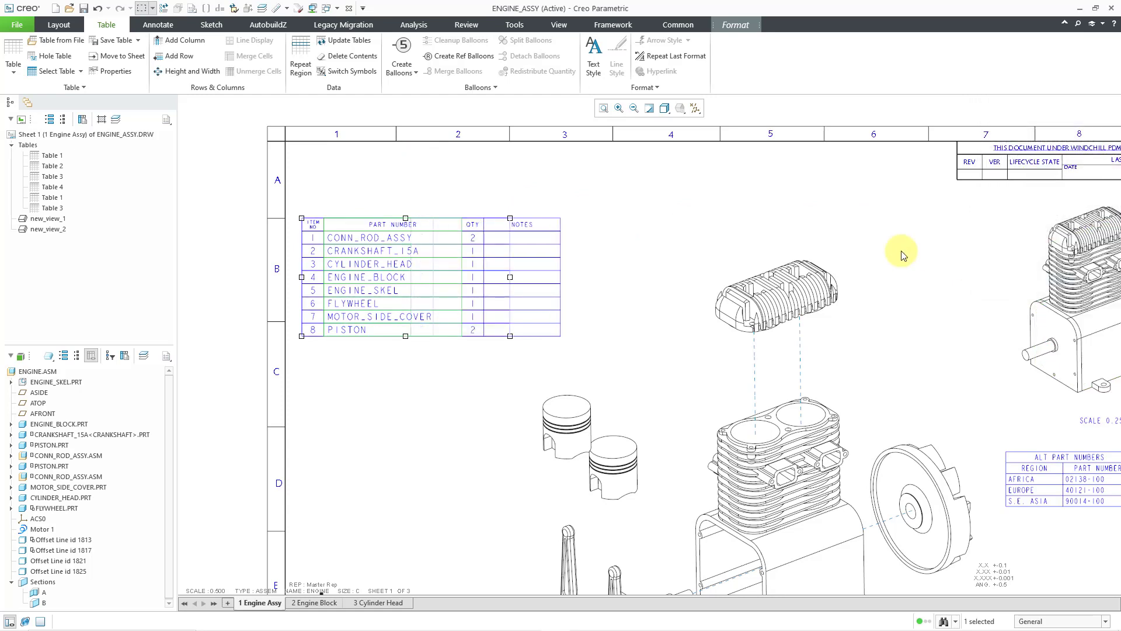
left_click(632, 245)
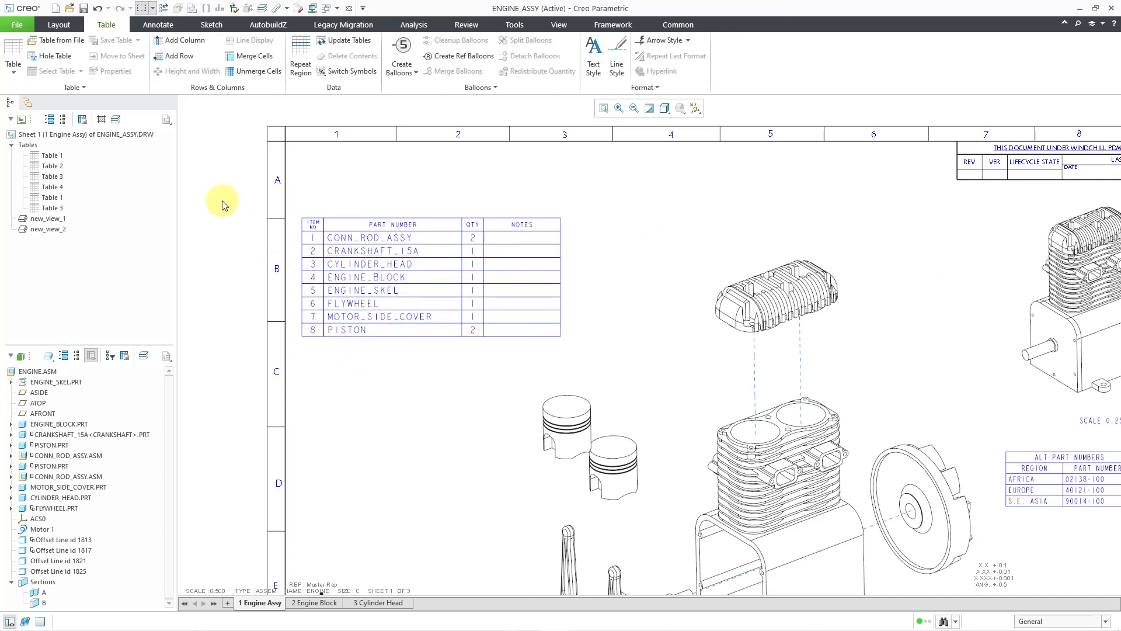
- Exclude the ENGINE_SKEL row from the bill of materials repeat region with a By Item filter
left_click(301, 65)
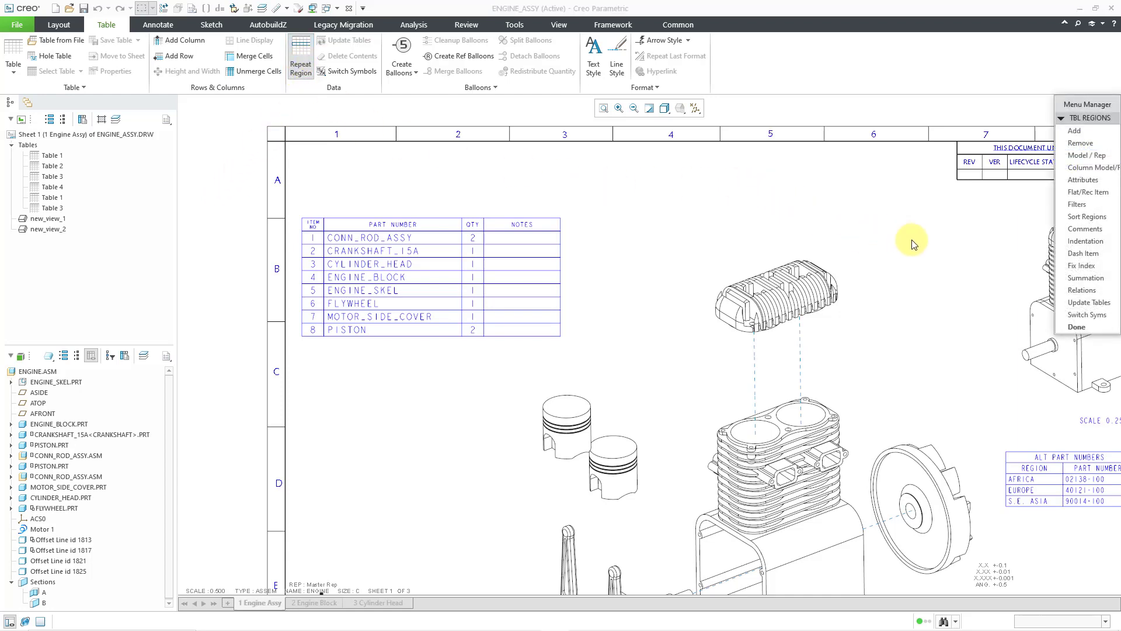
left_click(1085, 205)
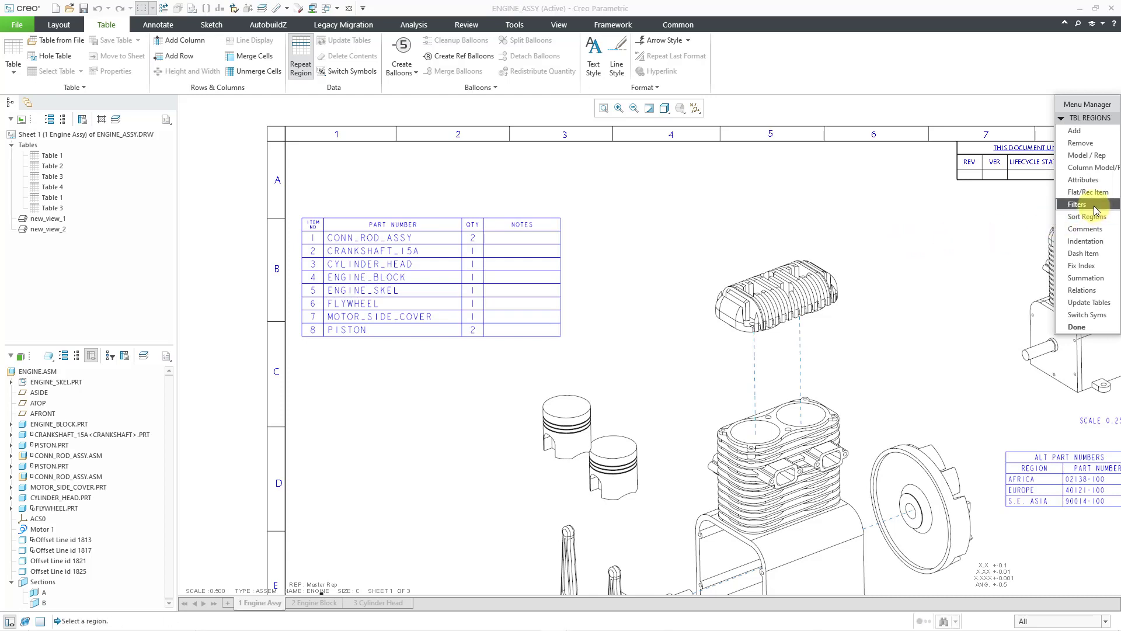
left_click(527, 280)
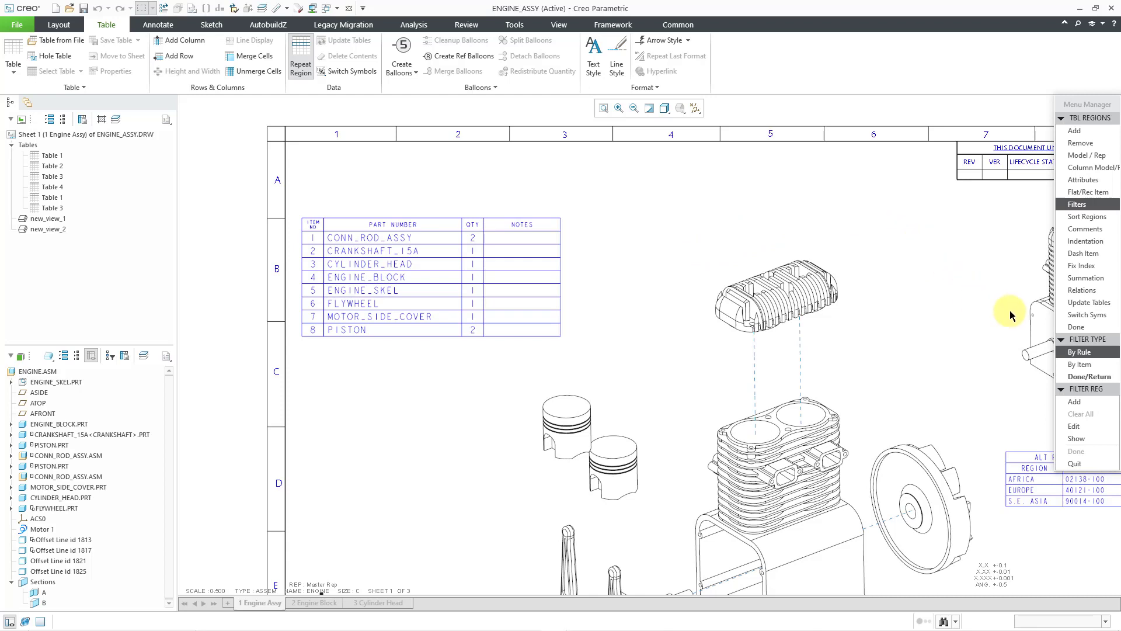
left_click(1083, 364)
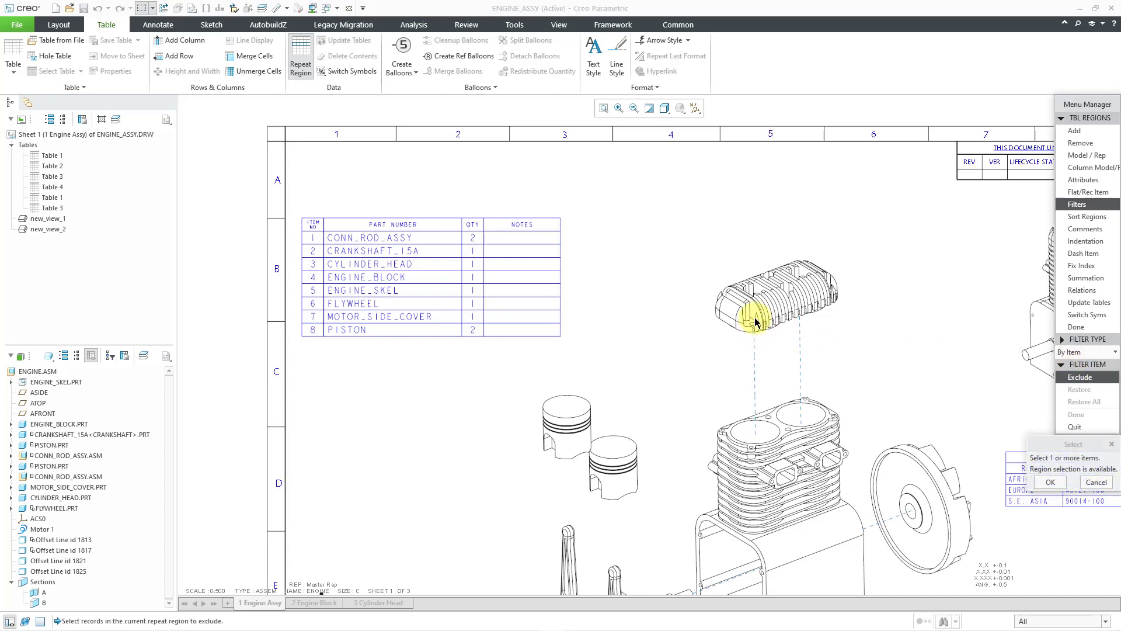
left_click(380, 289)
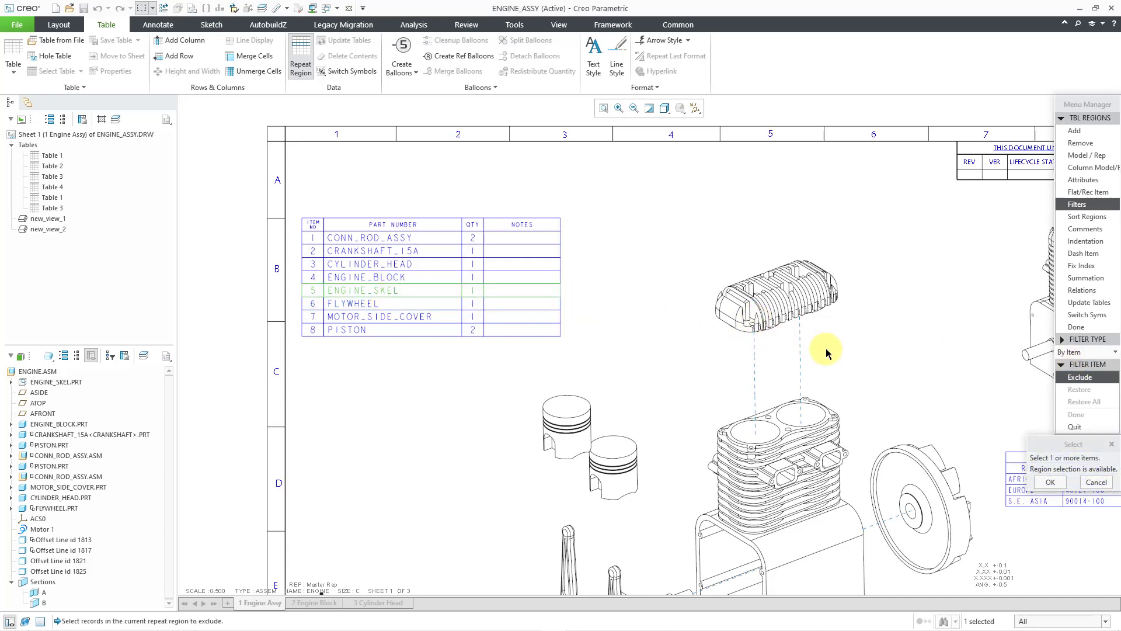
left_click(1050, 482)
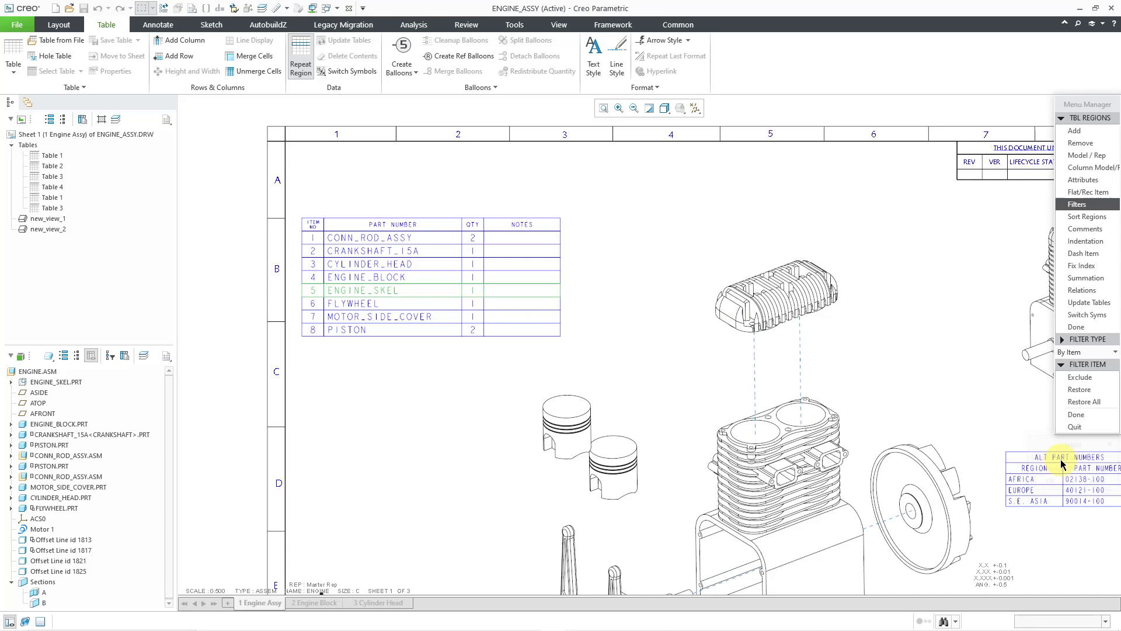
left_click(1076, 414)
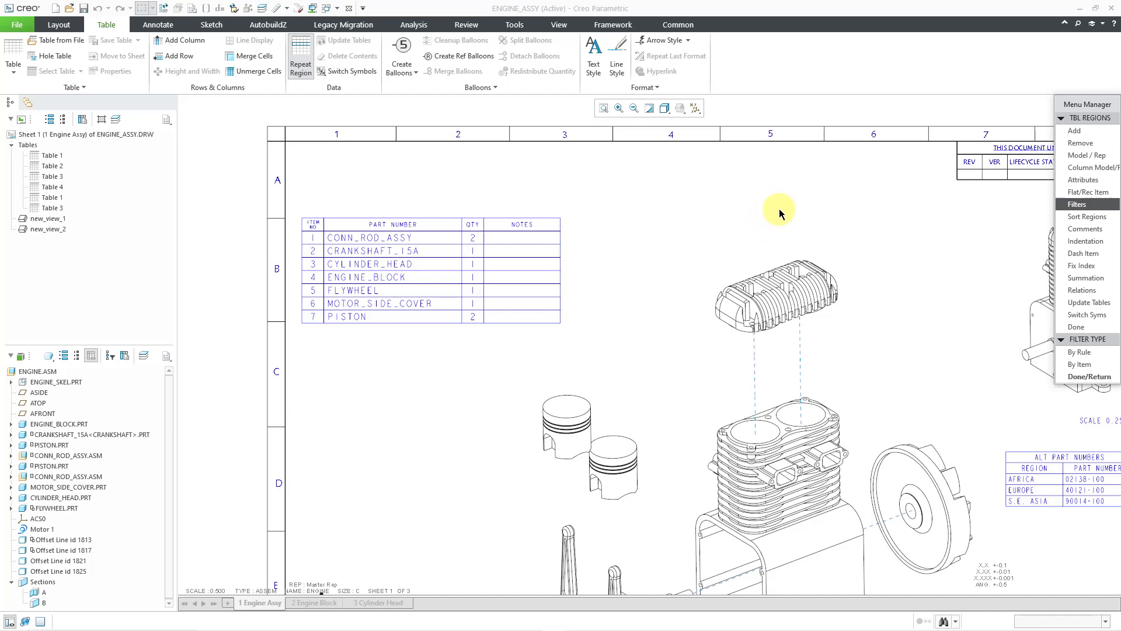
- Review the repeat region attributes of the bill of materials table and leave the region settings
left_click(1083, 179)
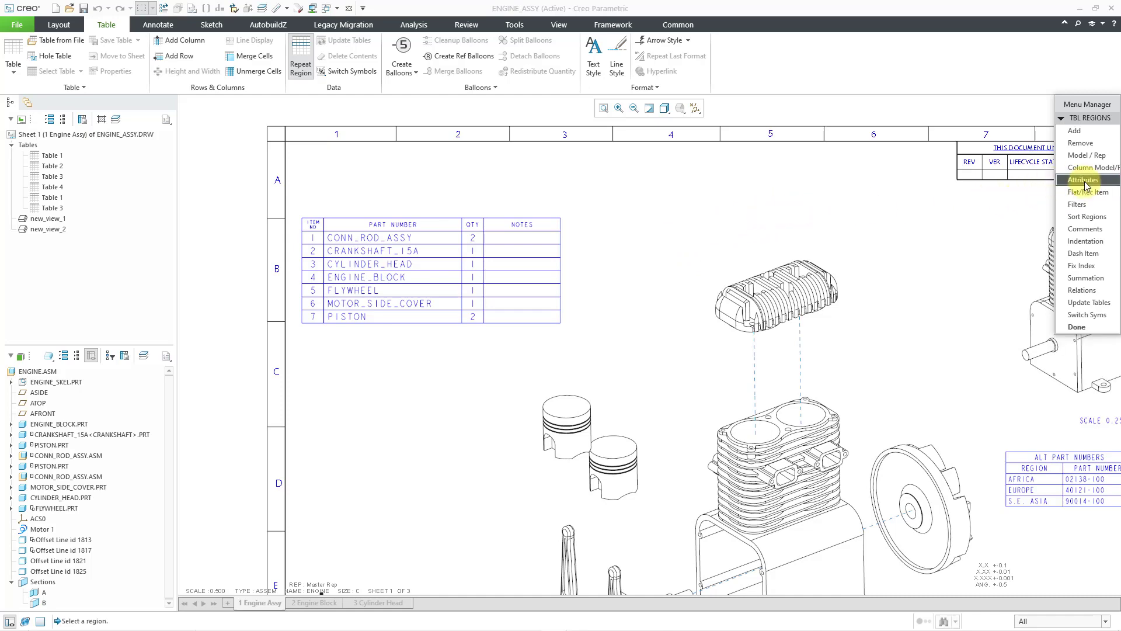
left_click(493, 286)
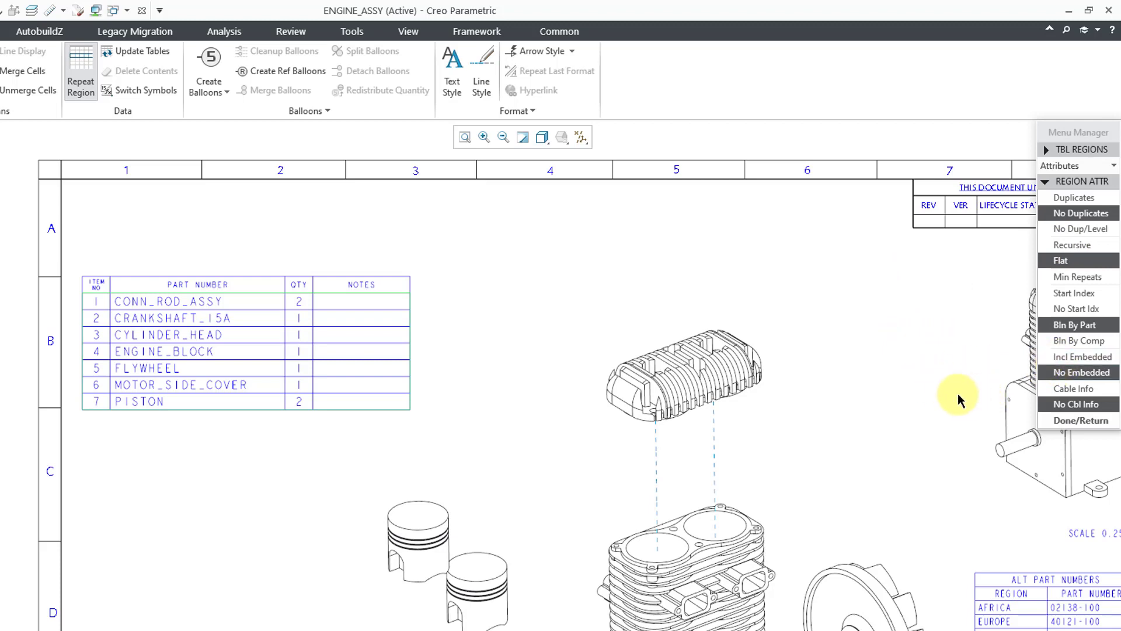
left_click(1061, 420)
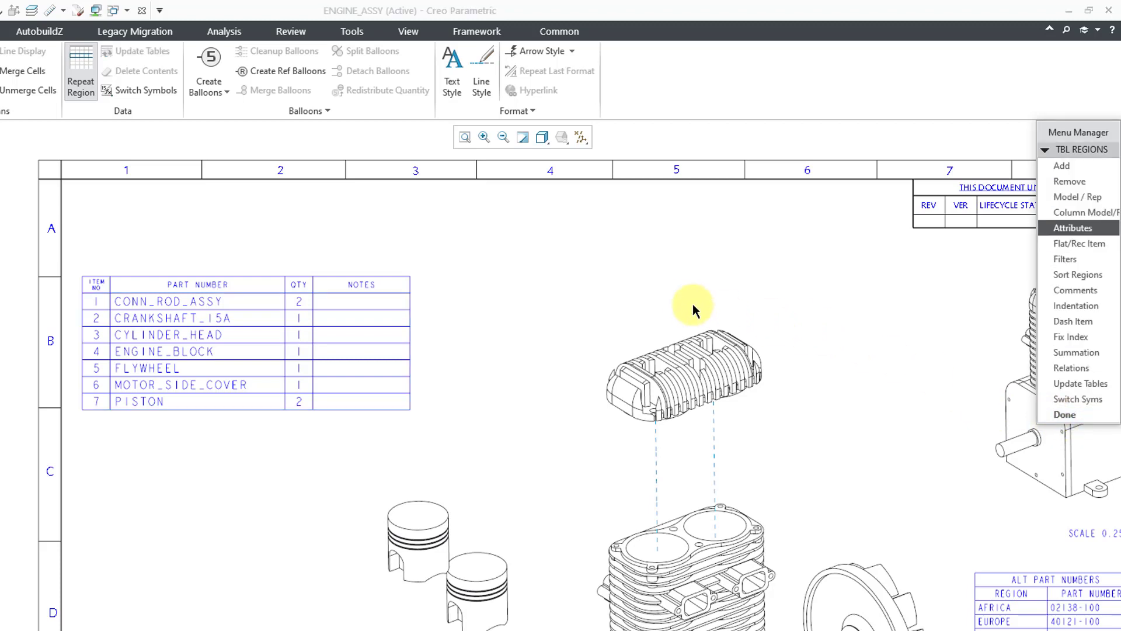
left_click(1076, 416)
- Create BOM balloons by view for the exploded engine view new_view_2
scroll(515, 256, "down", 2)
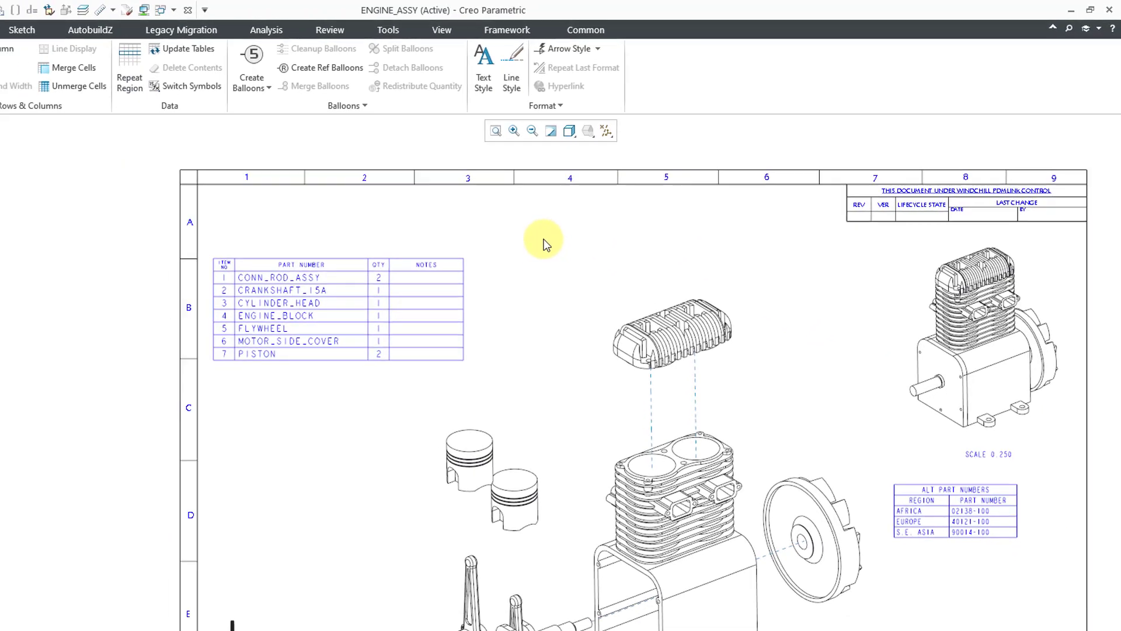
middle_click_drag(554, 253, 441, 170)
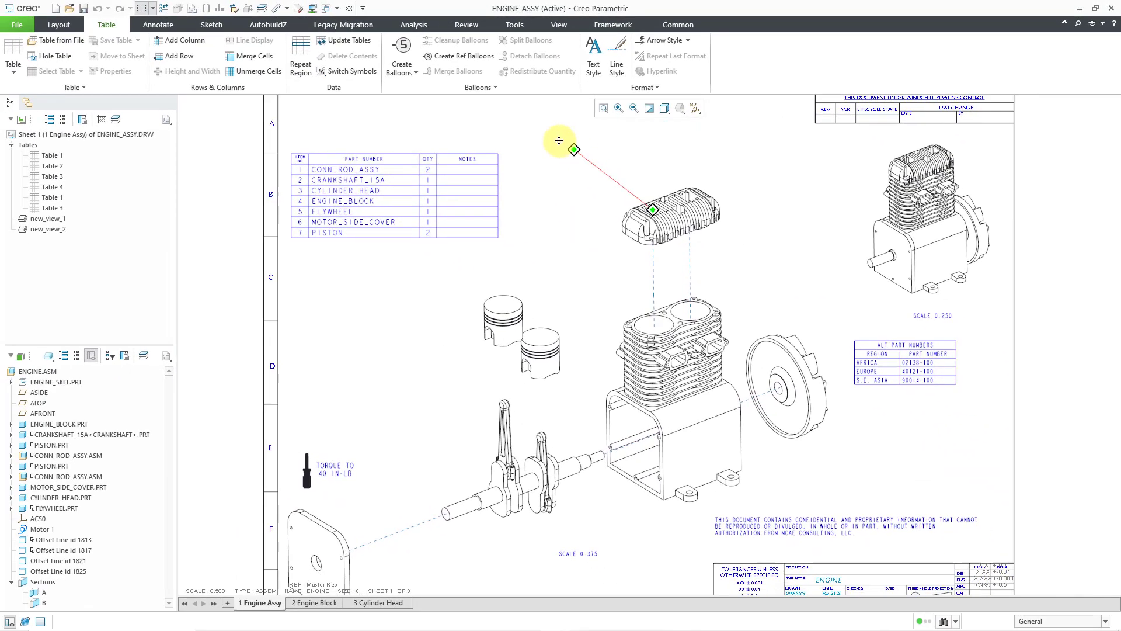
middle_click_drag(559, 141, 531, 112)
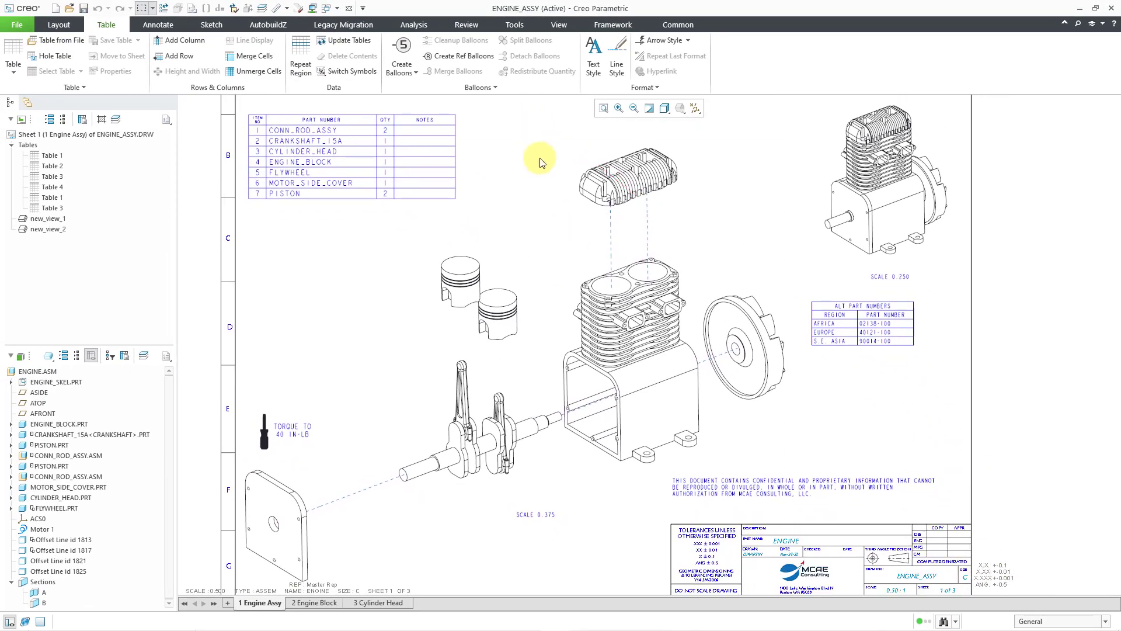
scroll(540, 163, "down", 1)
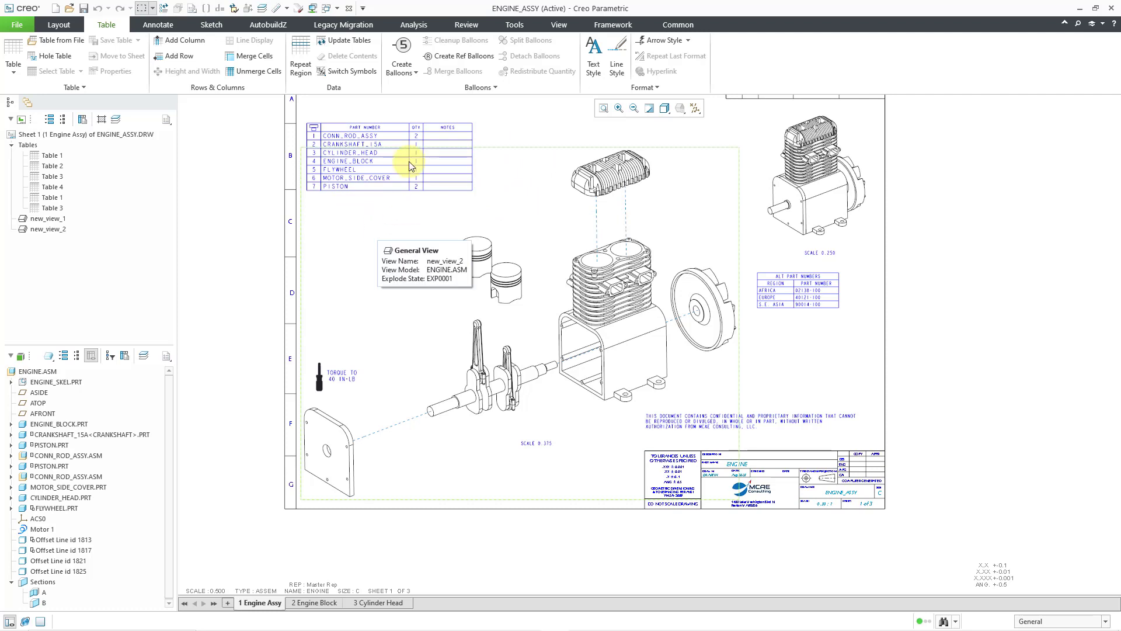
left_click(412, 73)
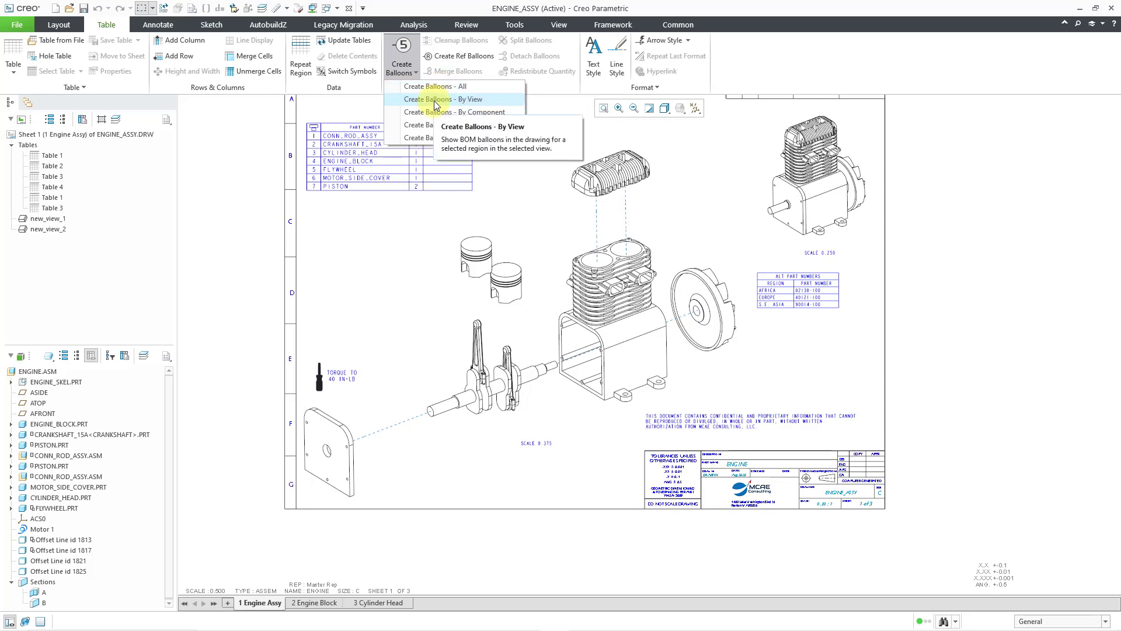
left_click(435, 101)
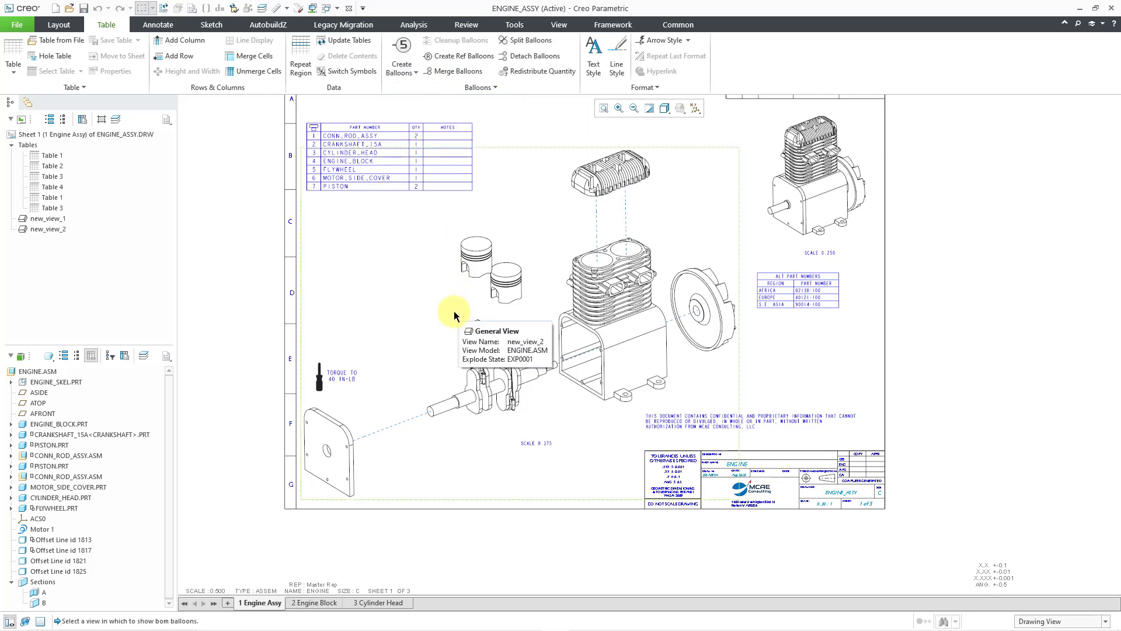
left_click(456, 316)
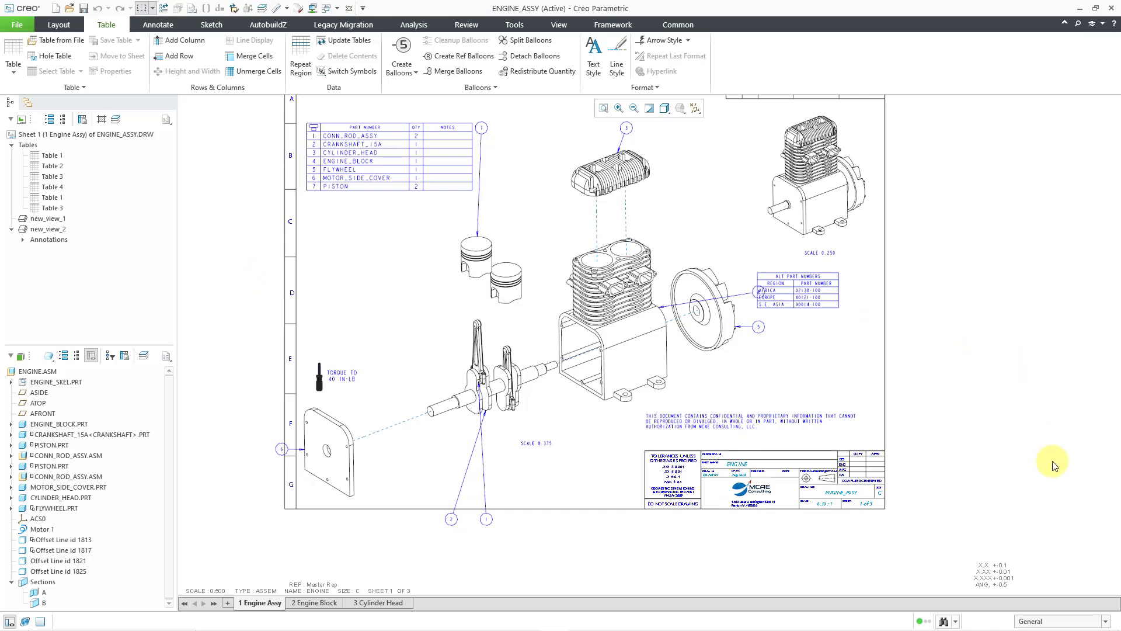
- Clean up all BOM balloons of the exploded view with a 0.20 offset from the view outline, staggered balloons and corresponding snap lines
left_click(1076, 622)
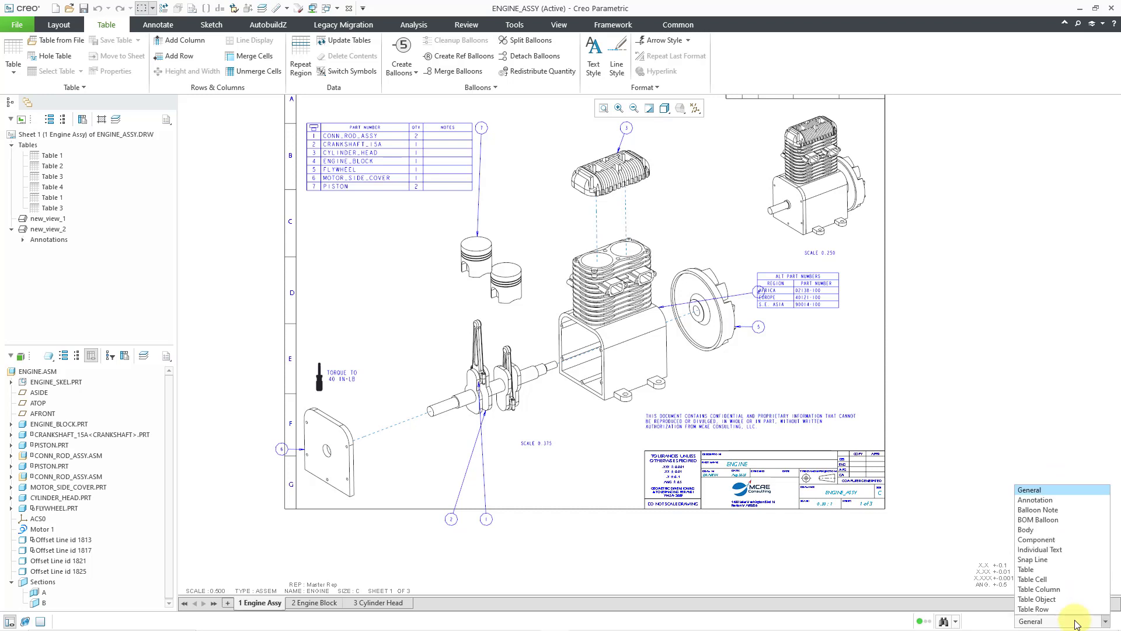
left_click(1068, 519)
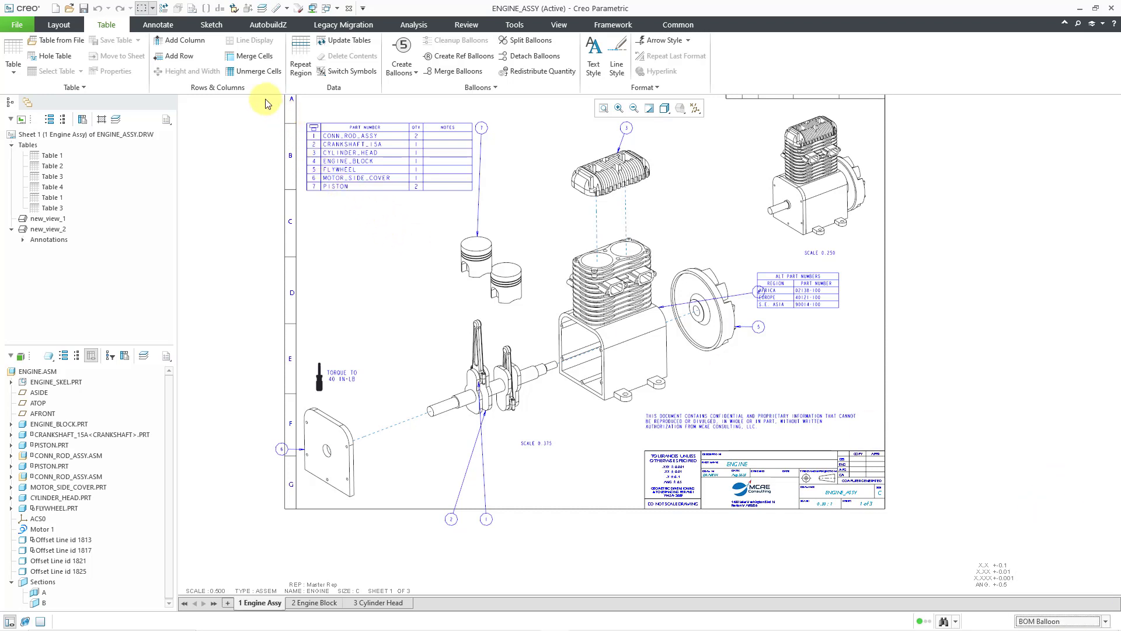
left_click_drag(266, 102, 826, 543)
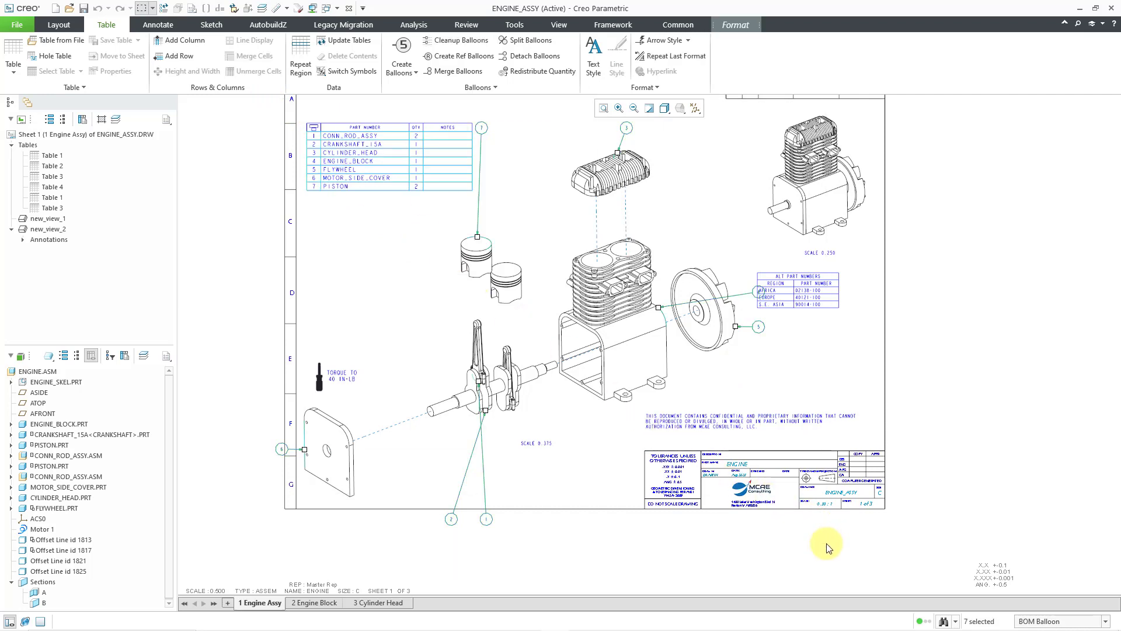
right_click(693, 186)
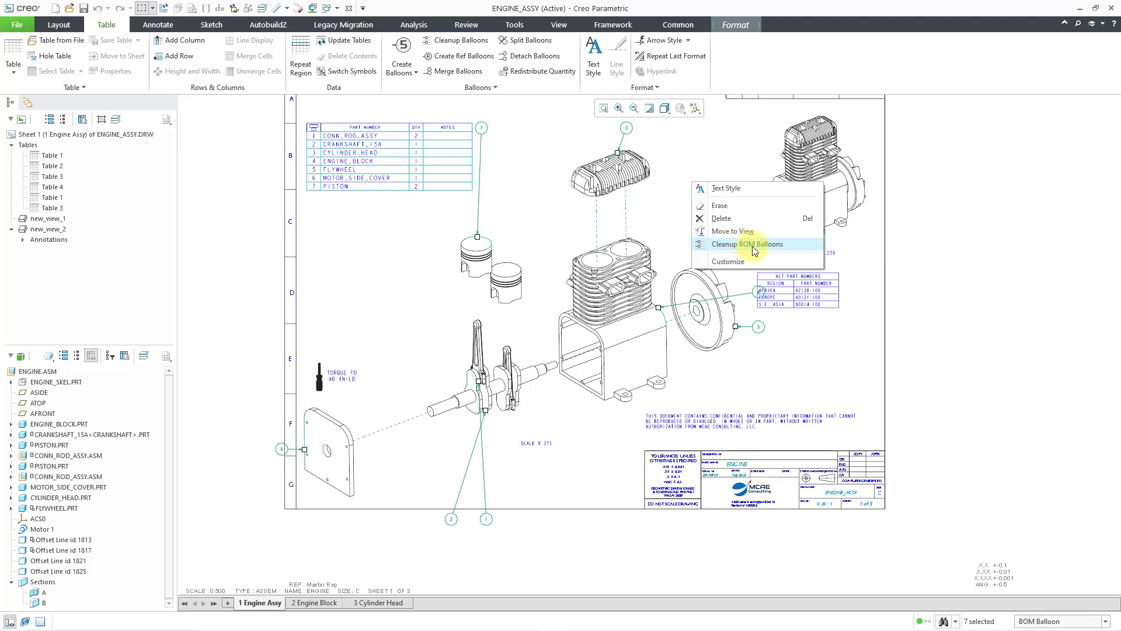
left_click(748, 244)
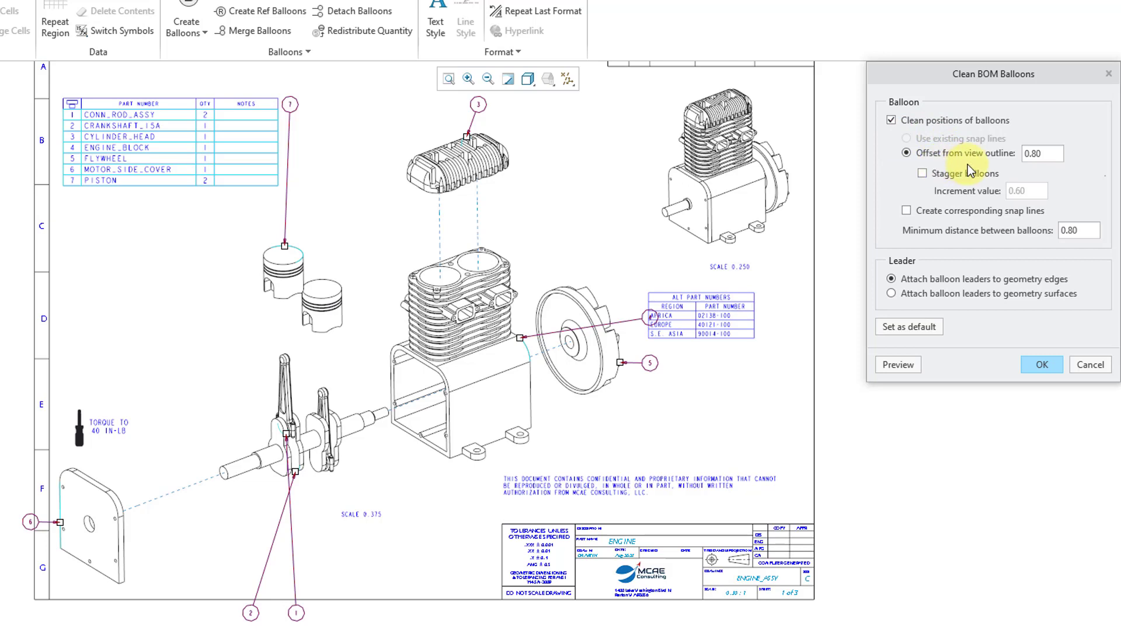
left_click_drag(1058, 153, 1000, 154)
type(".2")
left_click(924, 175)
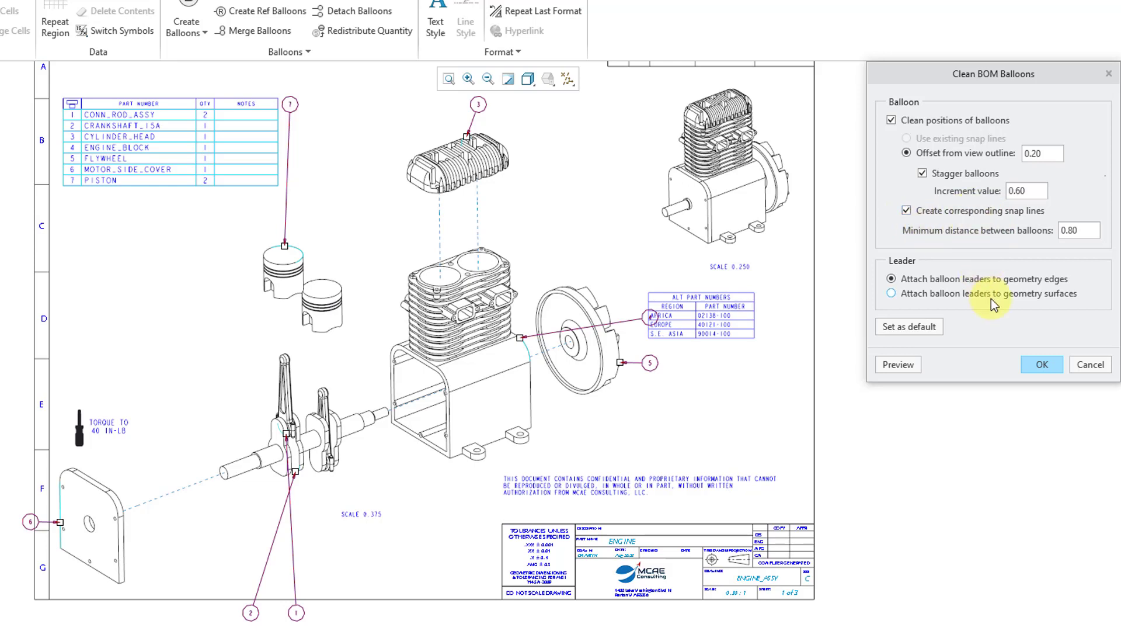
left_click(1042, 366)
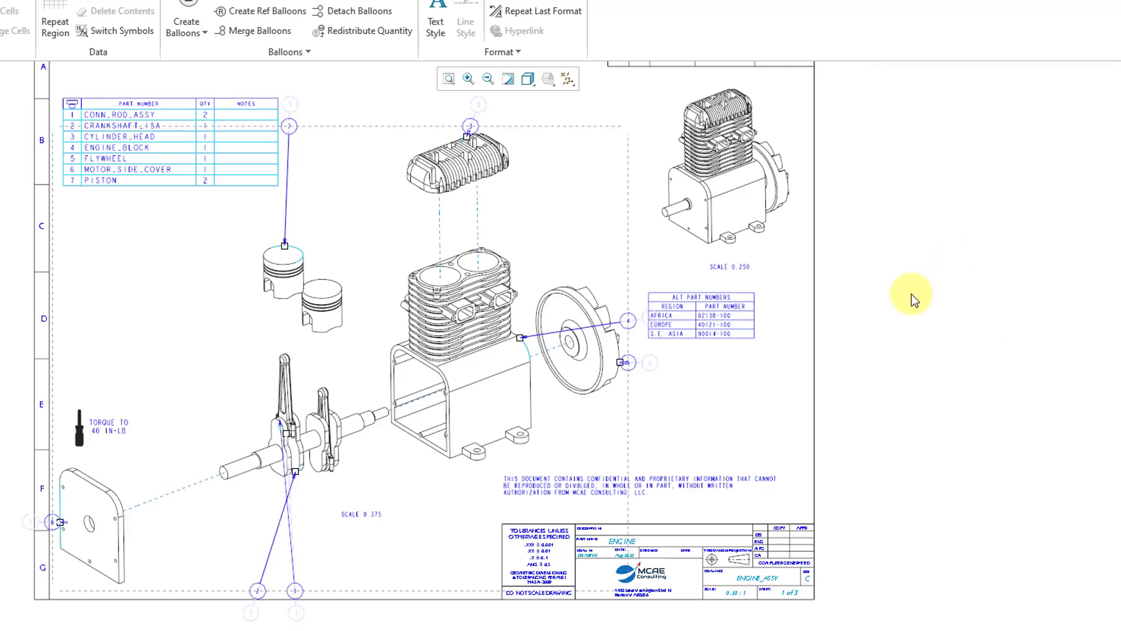
- Move balloon 3 up and to the left of its leader attachment, clear of the cylinder head and above the snap line
scroll(476, 111, "up", 1)
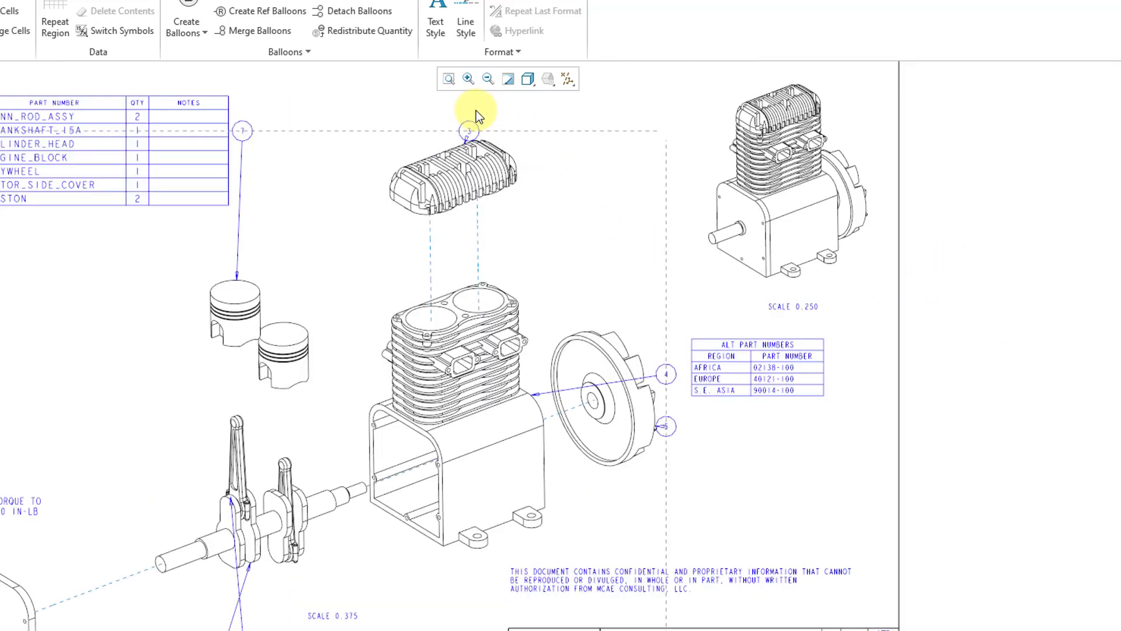
scroll(475, 114, "up", 2)
mouse_move(457, 172)
left_mouse_down()
mouse_move(433, 130)
mouse_move(386, 112)
left_mouse_up()
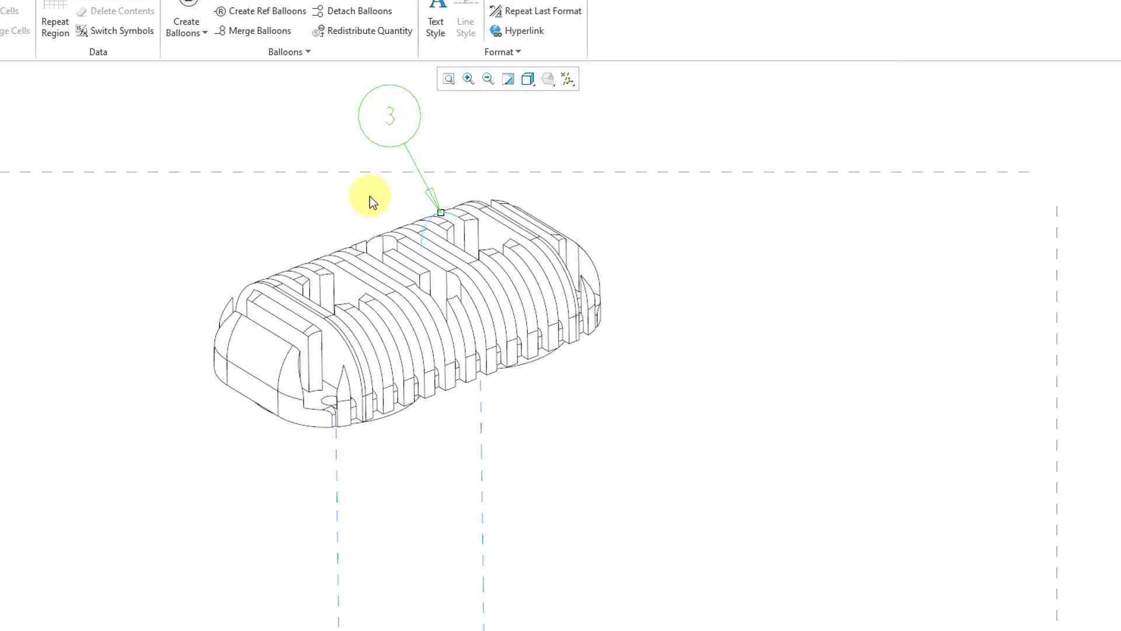
- Move balloon 5 down along the vertical snap line, below the flywheel
scroll(376, 182, "down", 3)
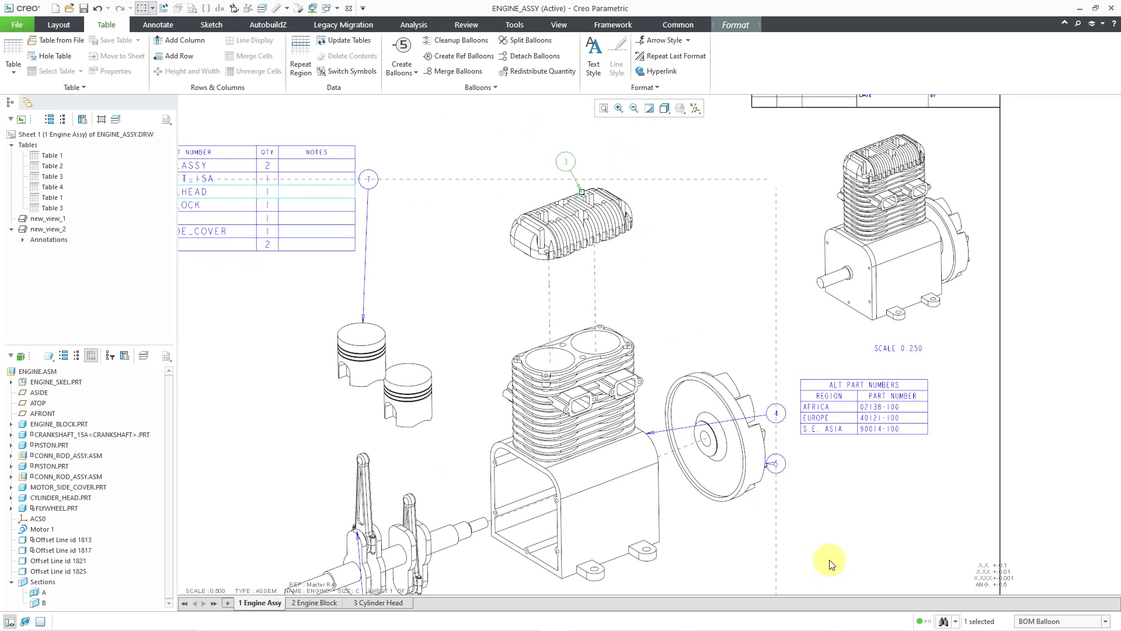
left_click(776, 464)
left_click_drag(776, 459, 779, 530)
- Reattach balloon 5's leader to the lower outer edge of the flywheel
scroll(741, 533, "up", 3)
scroll(810, 584, "up", 1)
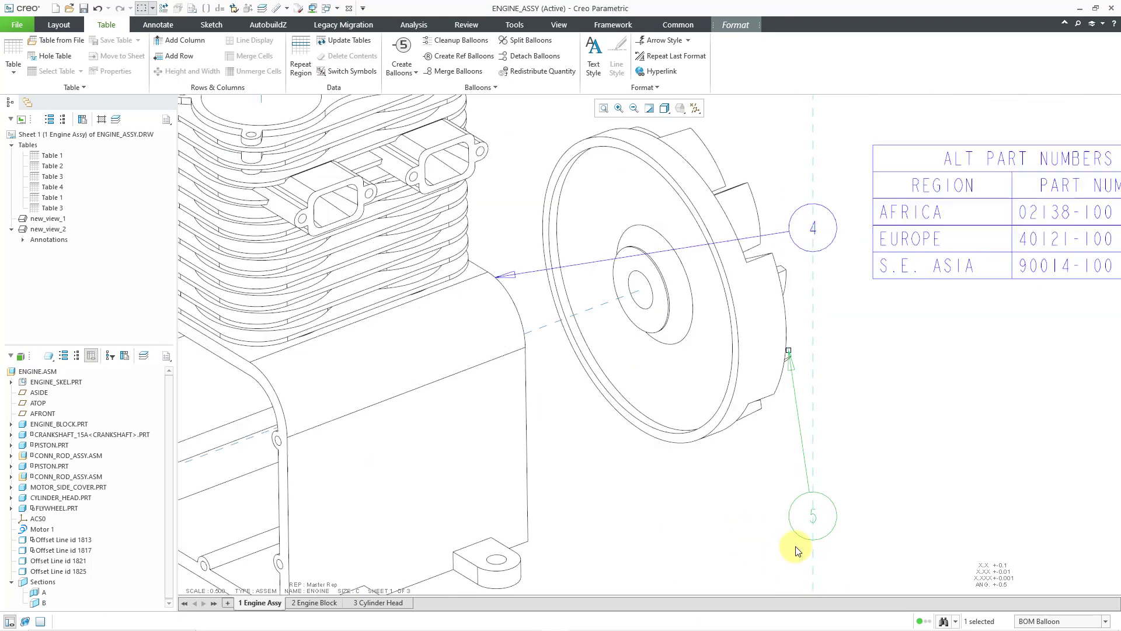
right_click(792, 366)
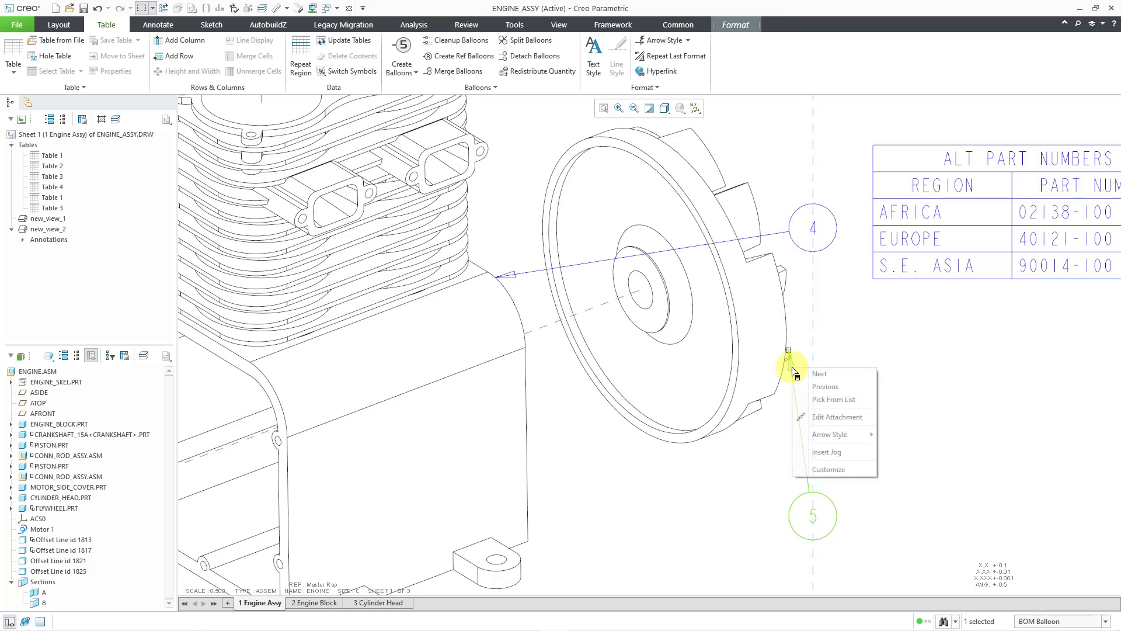
left_click(822, 418)
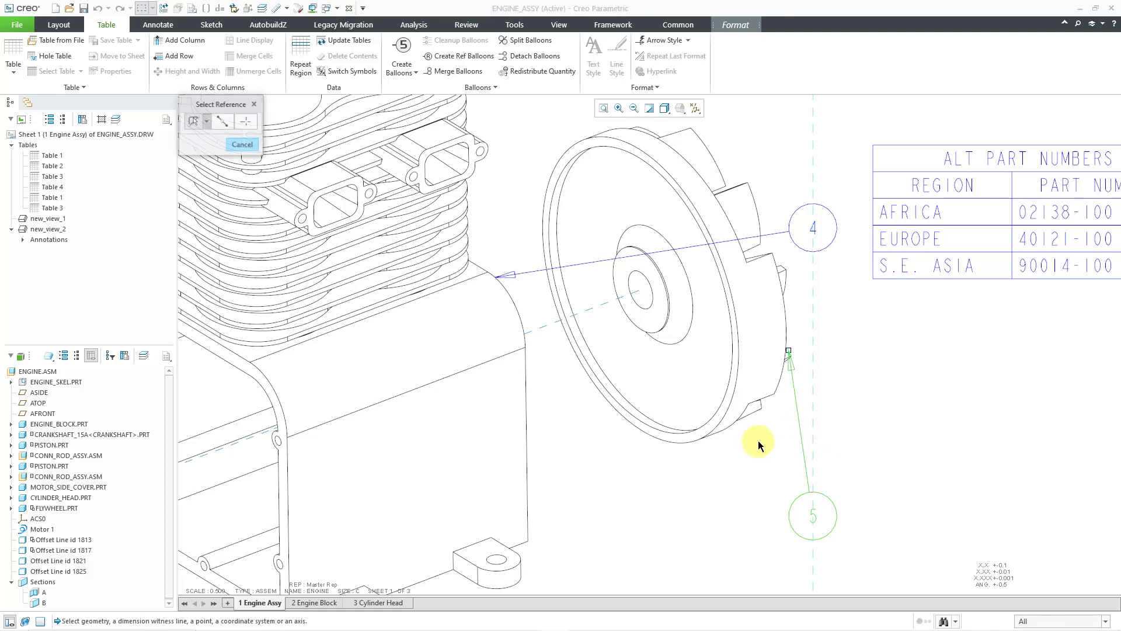
left_click(721, 432)
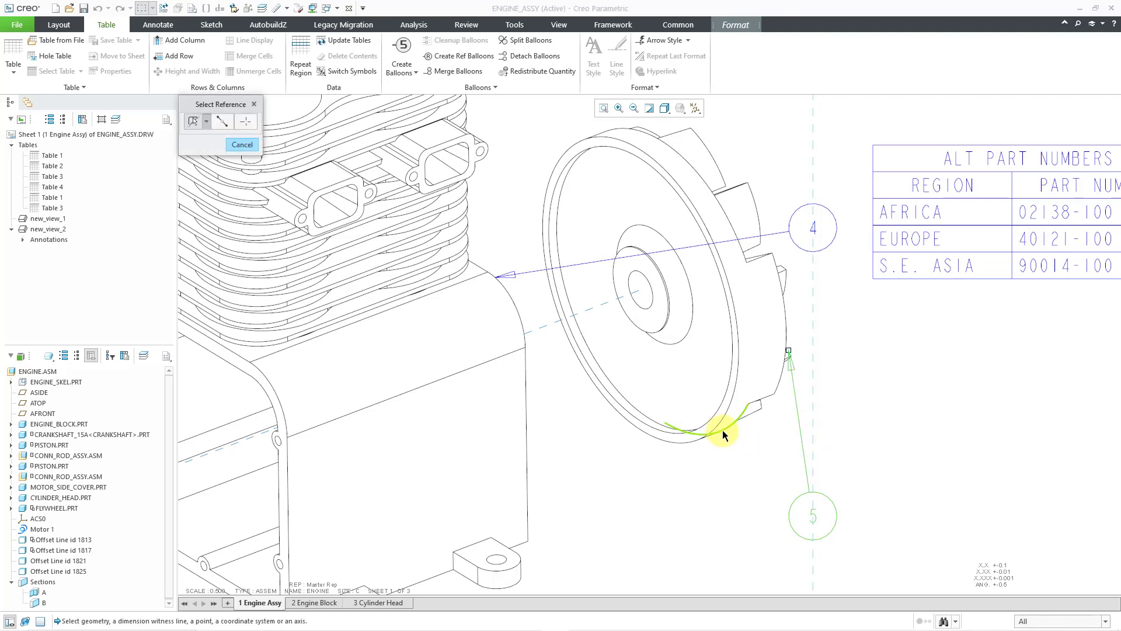
middle_click(735, 477)
left_click(791, 426)
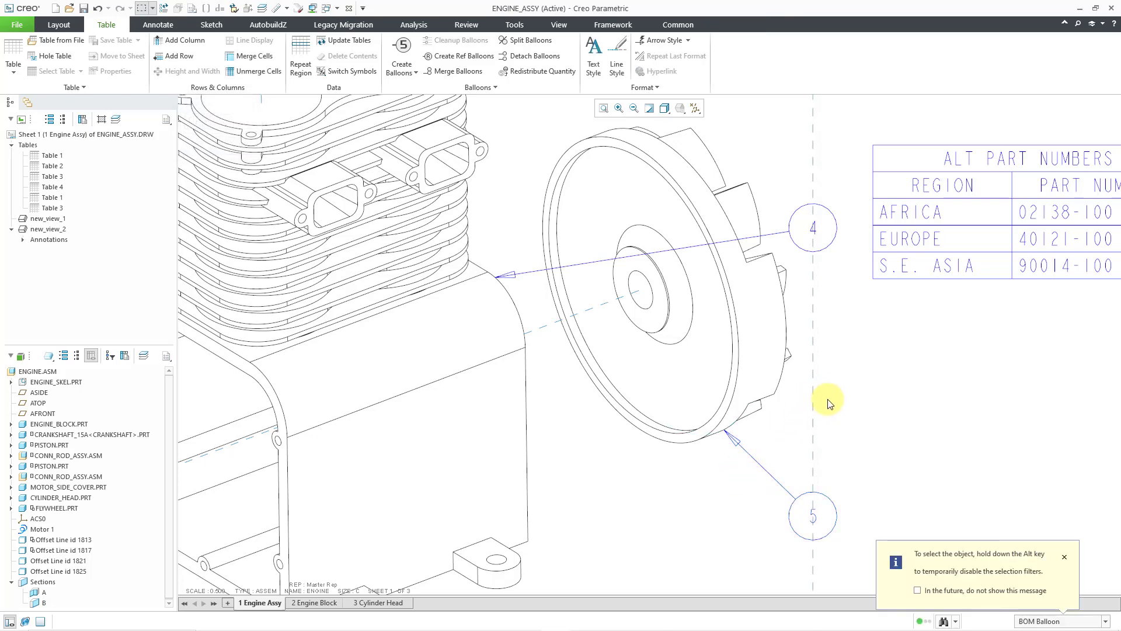
- Move balloon 2 to the right of balloon 1, below the crankshaft, so that their leaders no longer cross
scroll(826, 401, "up", 5)
scroll(794, 351, "up", 1)
scroll(657, 519, "down", 3)
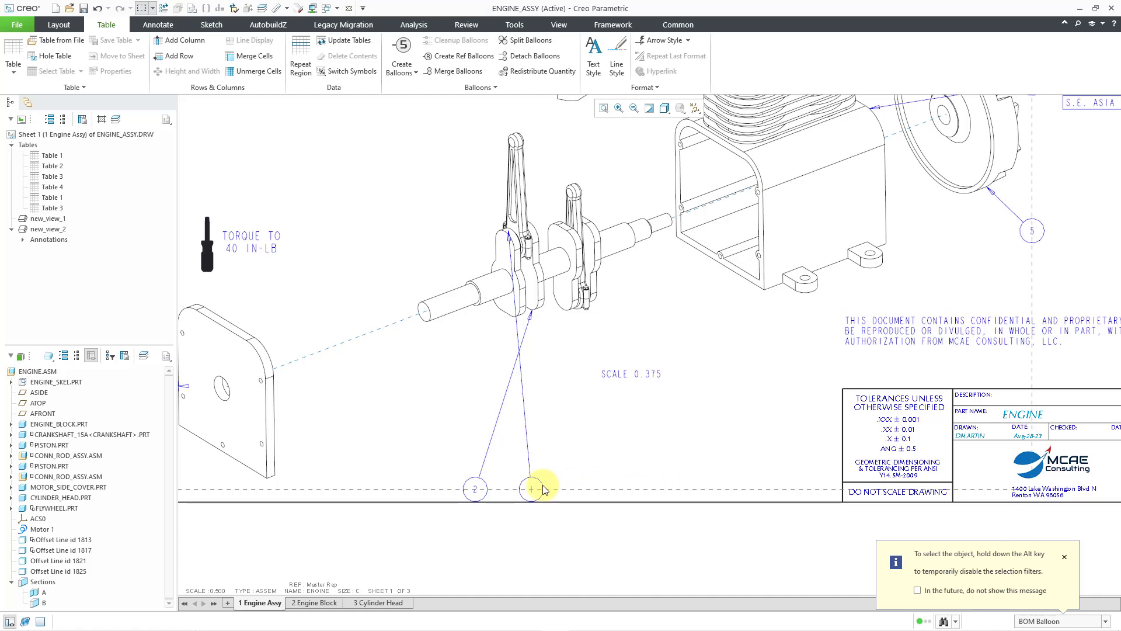
left_click(480, 489)
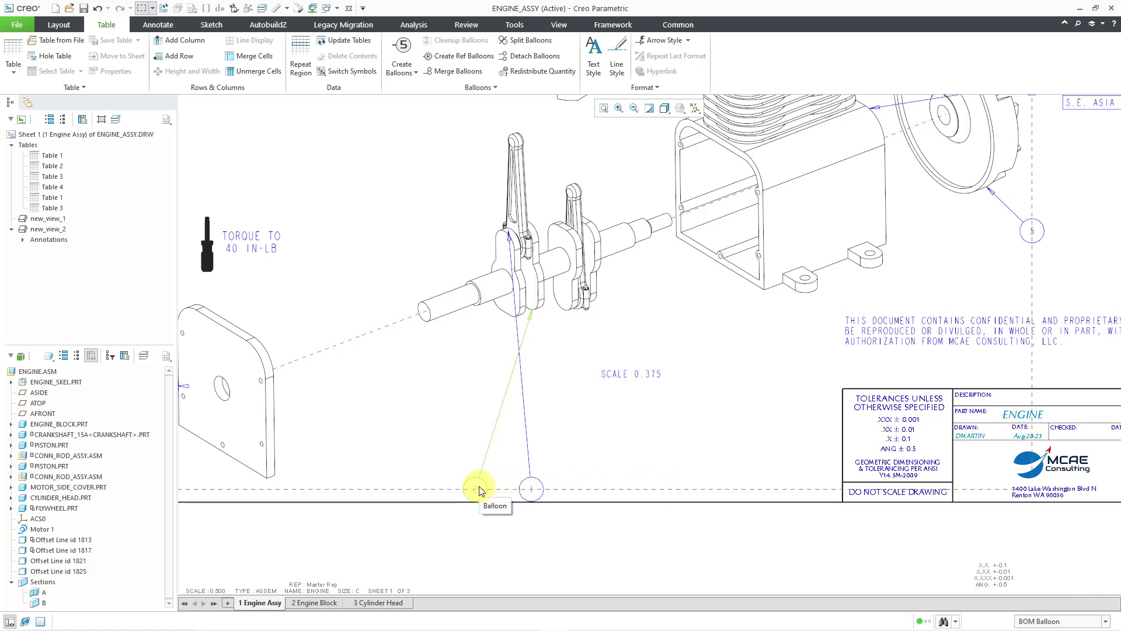
left_click_drag(479, 487, 597, 444)
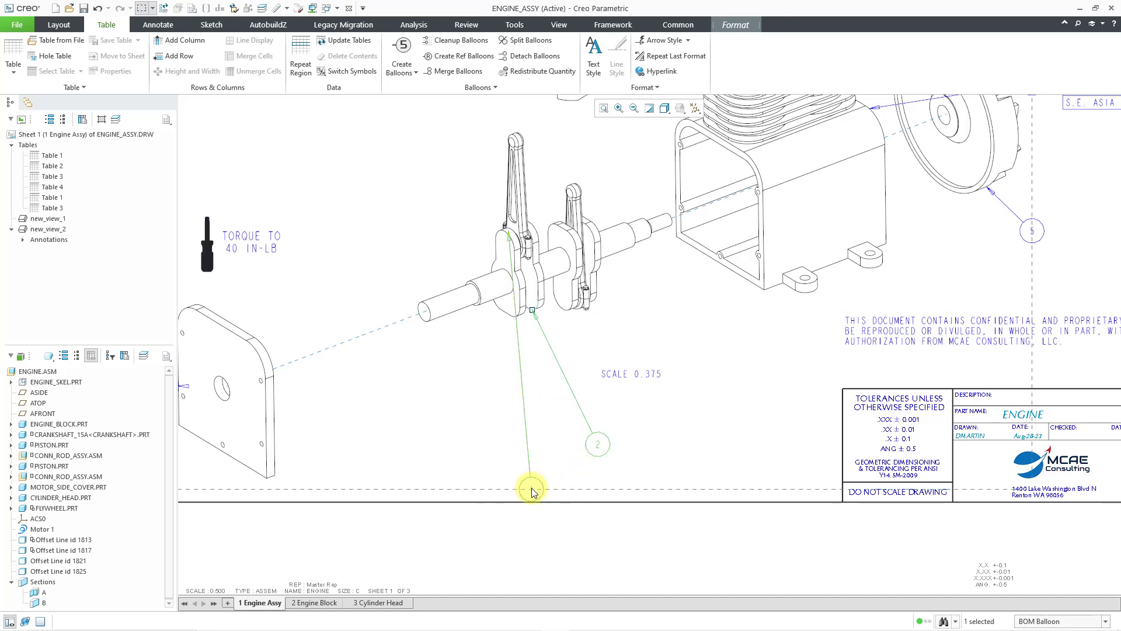
- Move balloon 1 up and to the left of the crankshaft and reattach its leader to the left connecting rod assembly
mouse_move(530, 489)
left_mouse_down()
mouse_move(415, 267)
mouse_move(387, 175)
mouse_move(353, 135)
left_mouse_up()
scroll(482, 245, "up", 4)
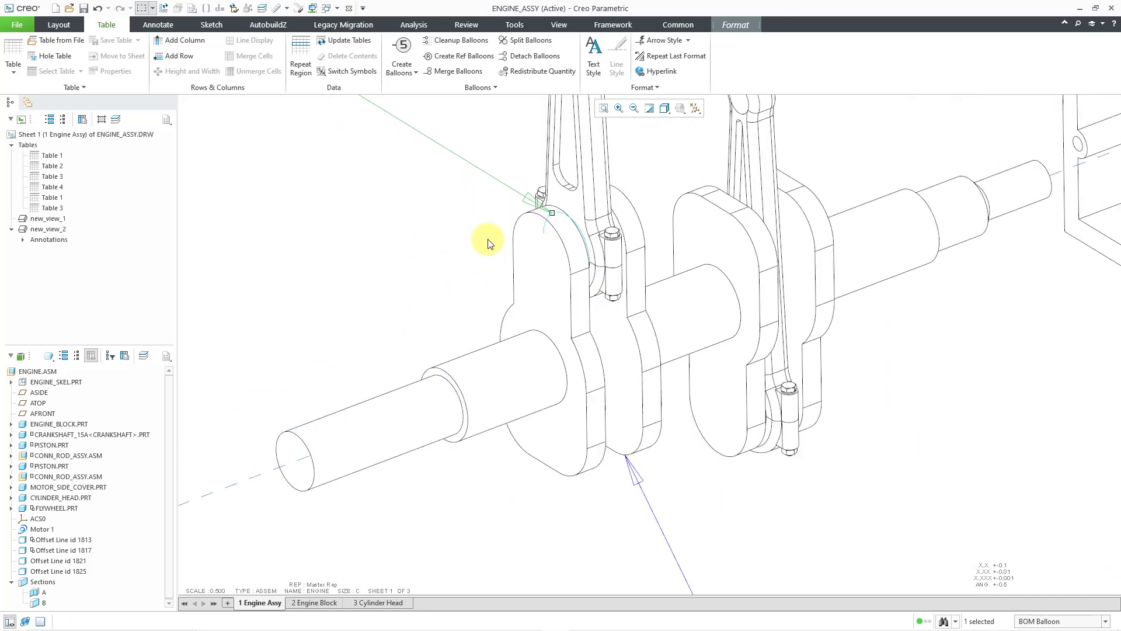
right_click(556, 204)
left_click(578, 244)
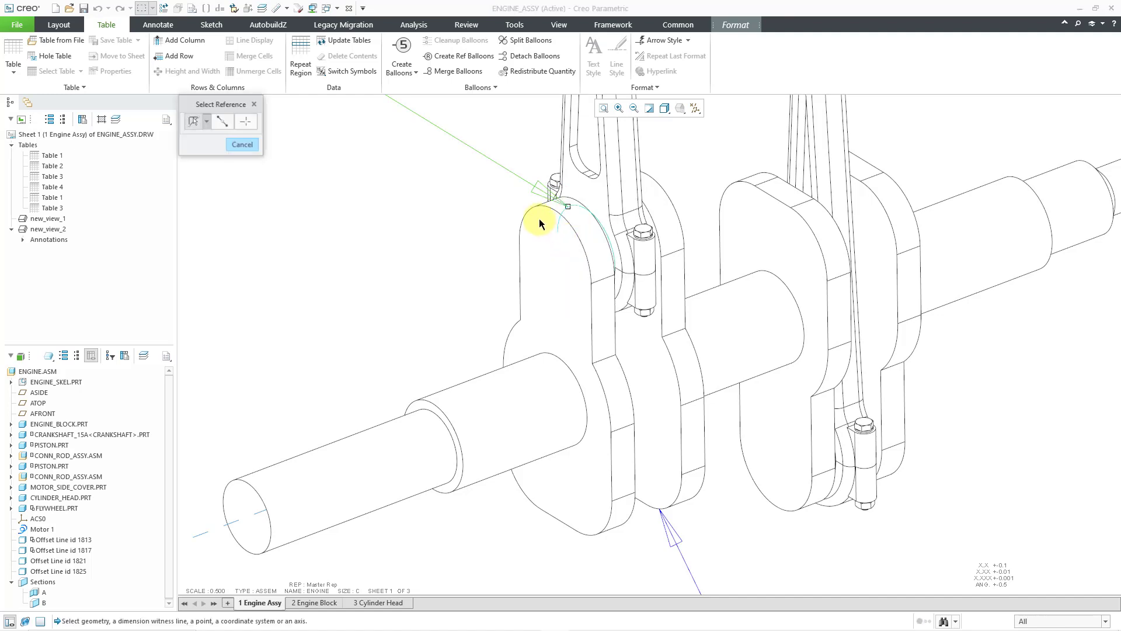
left_click(567, 205)
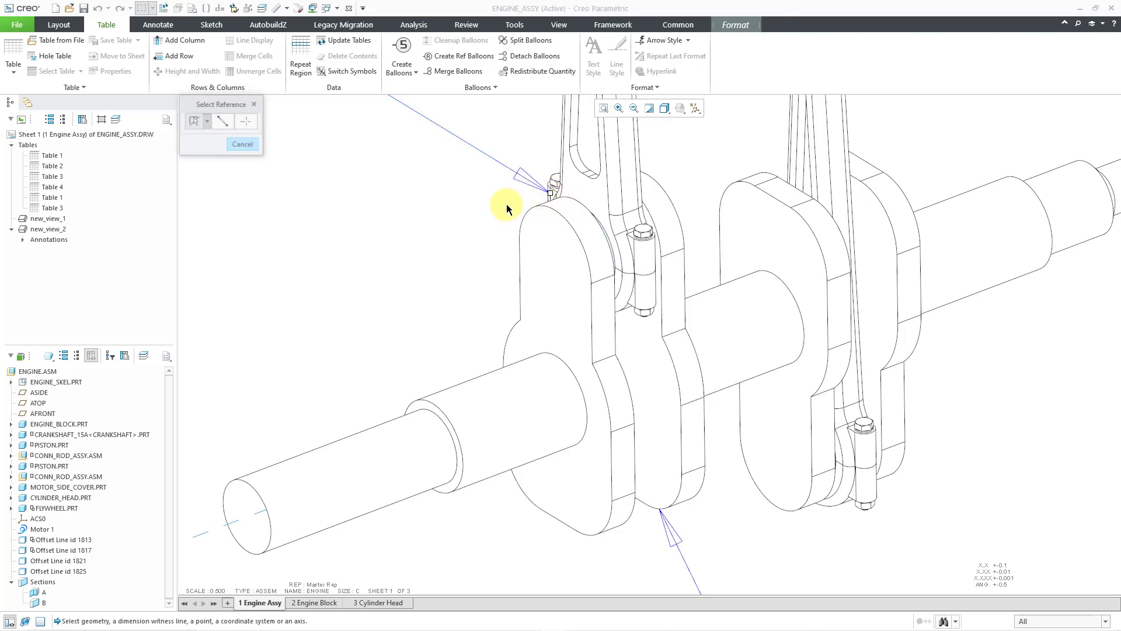
scroll(599, 262, "down", 5)
scroll(598, 261, "down", 3)
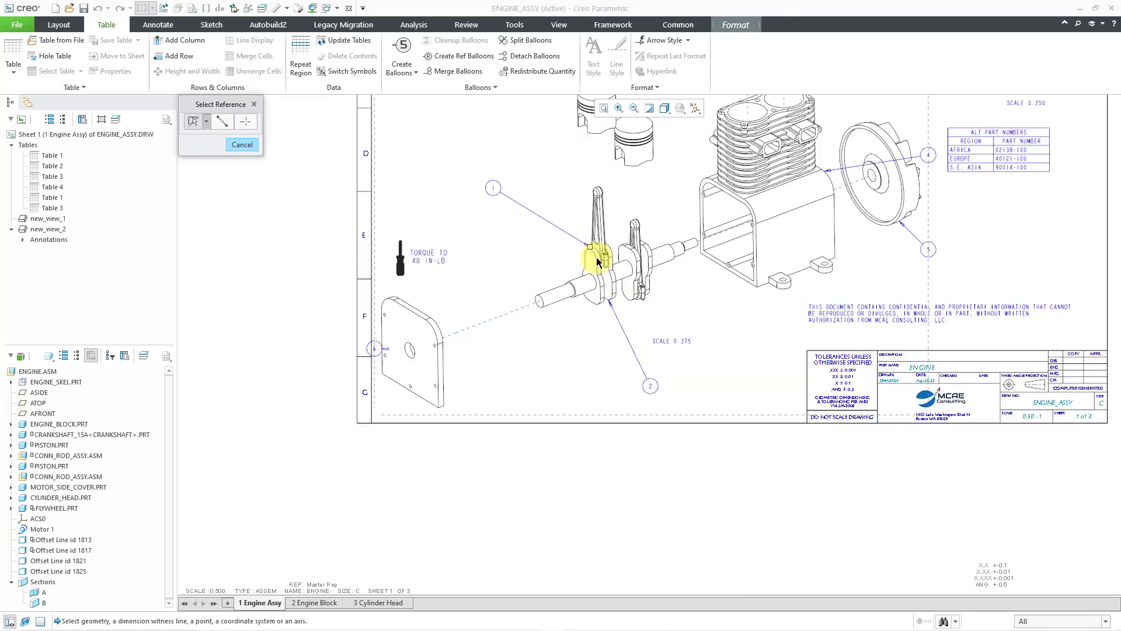
scroll(425, 452, "down", 2)
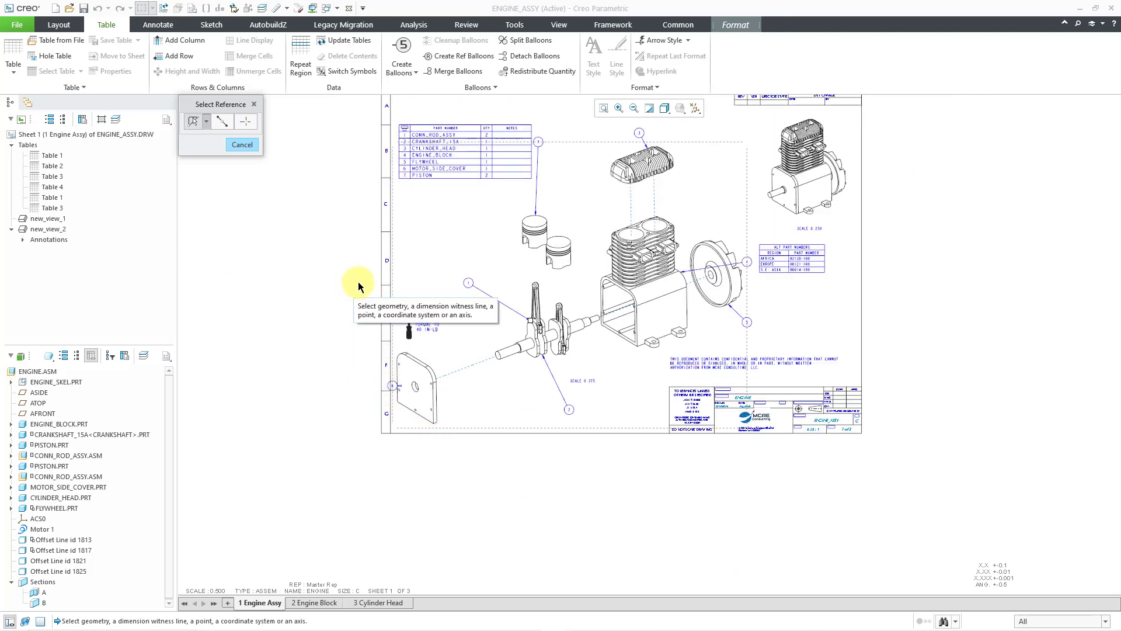
- Leave the reference selection and move the exploded engine view slightly up and to the right on the sheet
left_click(59, 24)
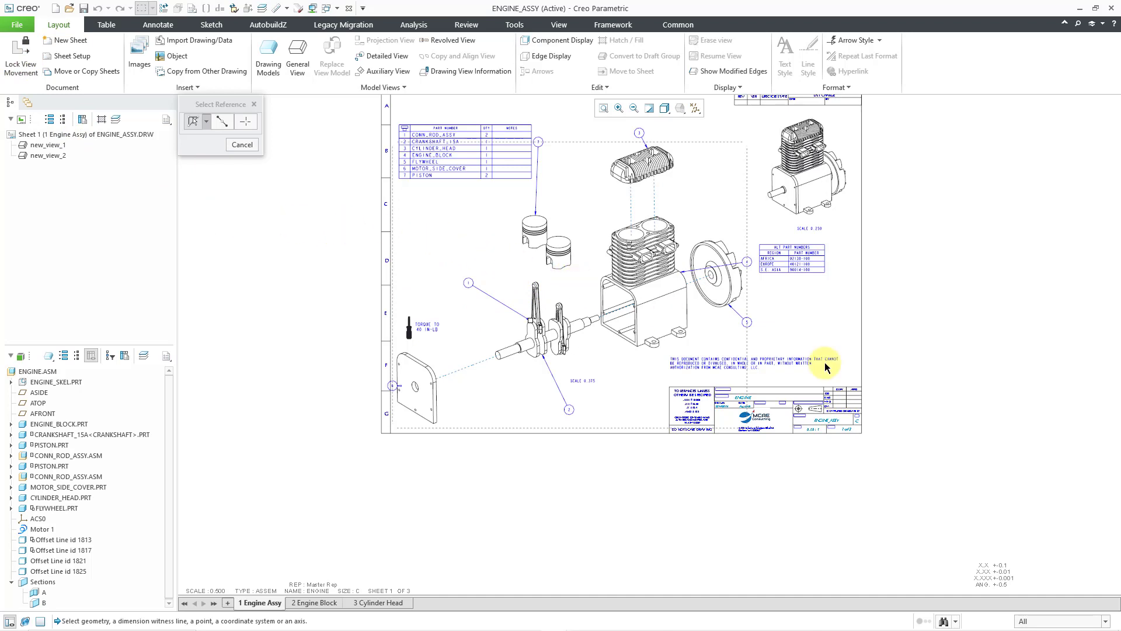
left_click(1050, 622)
left_click(1023, 460)
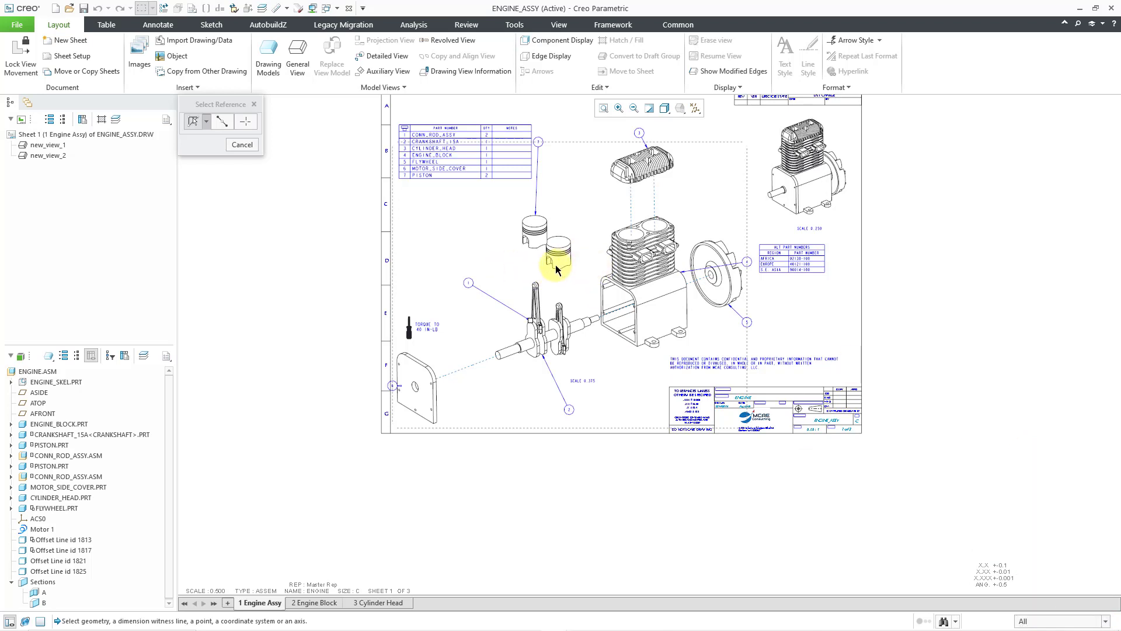
middle_click(236, 193)
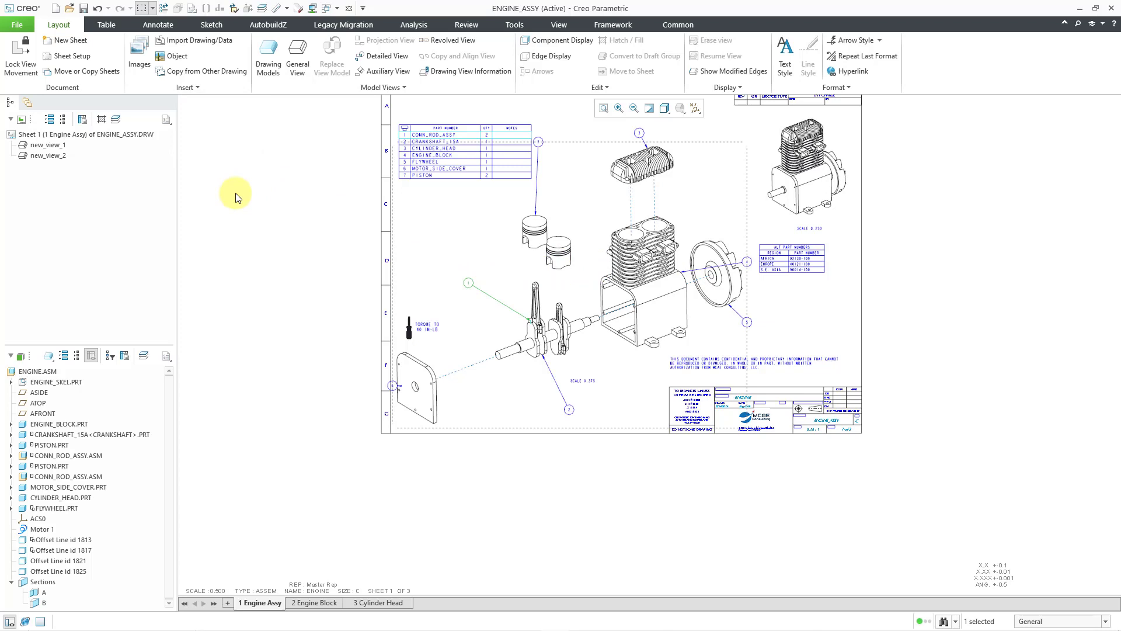
left_click(564, 285)
left_click_drag(568, 281, 581, 264)
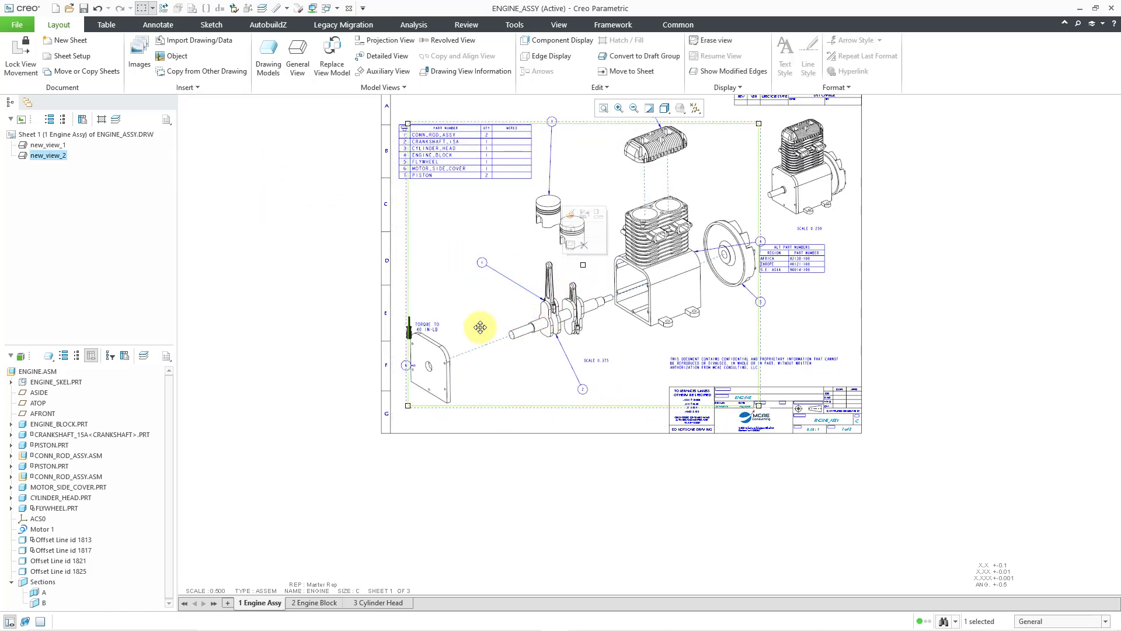
- Move the "TORQUE TO 40 IN-LB" screwdriver symbol up and slightly right, clear of the motor side cover
left_click(428, 325)
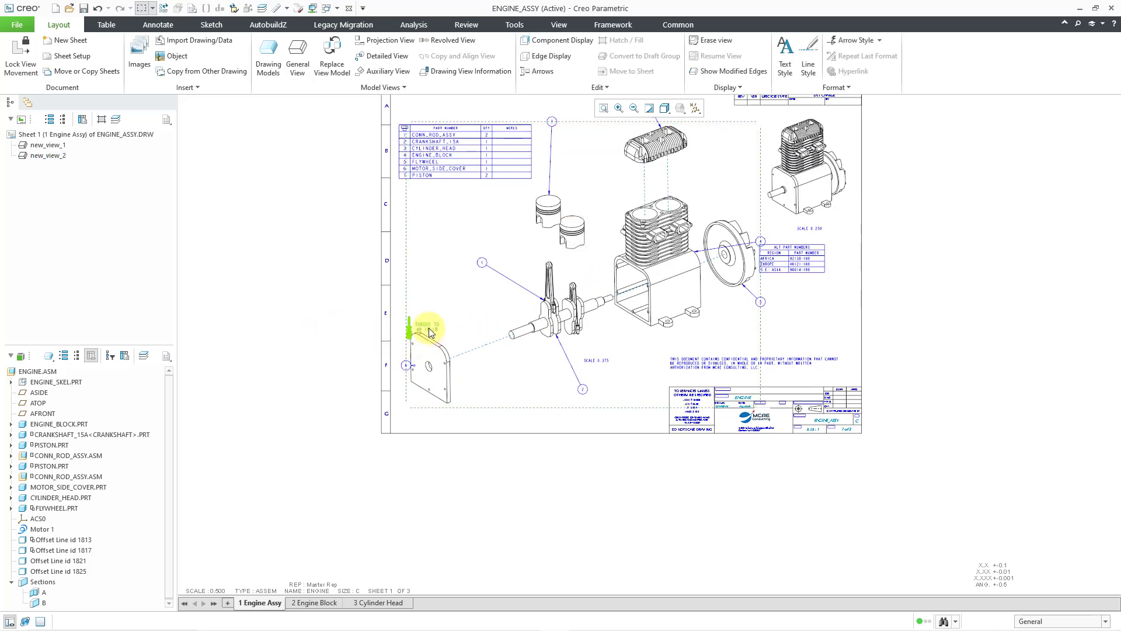
left_click_drag(428, 325, 441, 298)
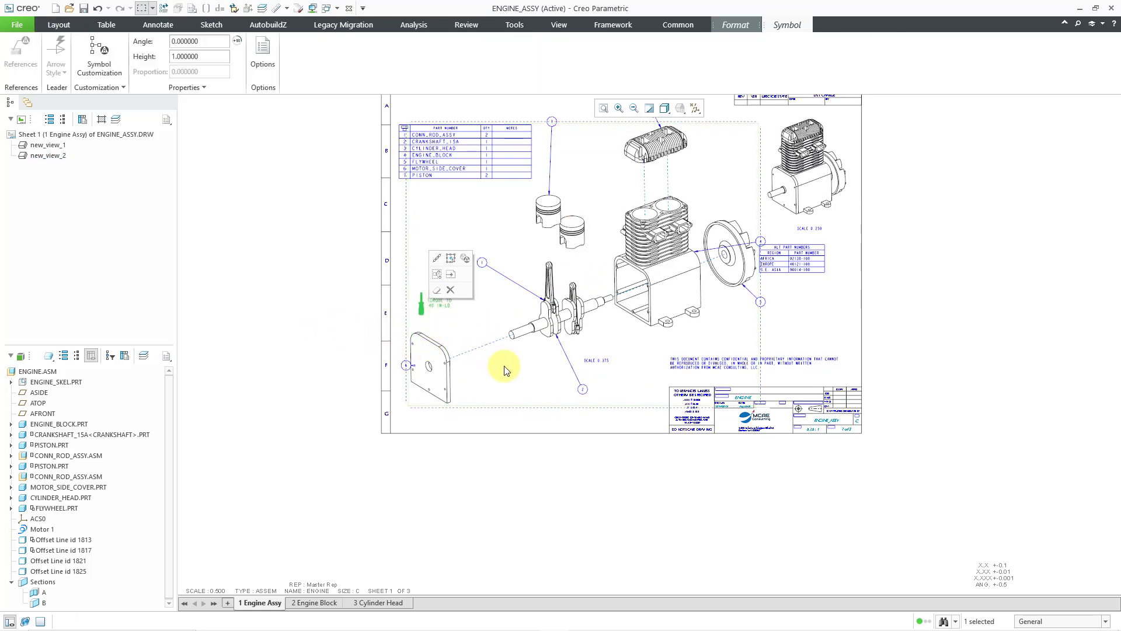
left_click(518, 442)
scroll(444, 402, "up", 2)
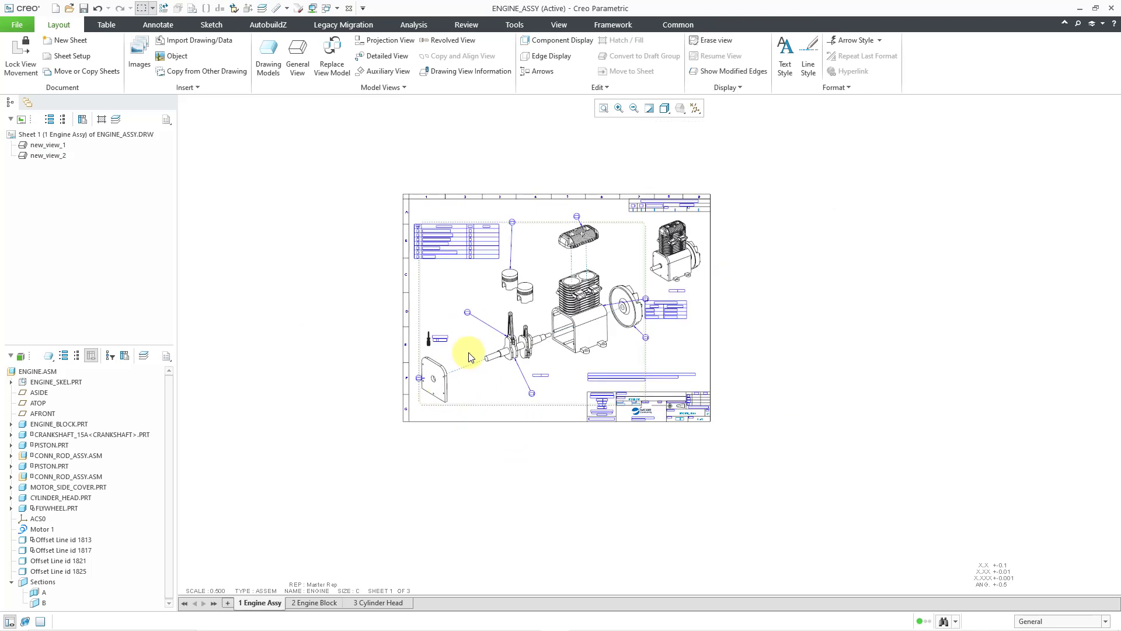
scroll(468, 353, "down", 2)
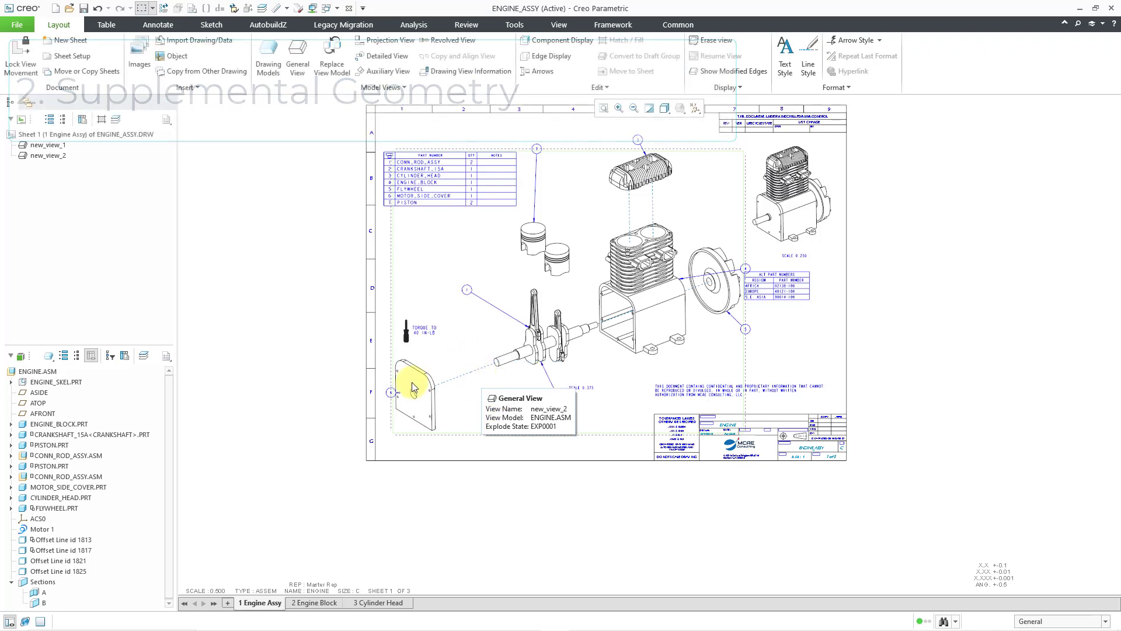
- Switch to the 3 Cylinder Head sheet and zoom in on its bottom view
left_click(377, 604)
scroll(670, 430, "down", 3)
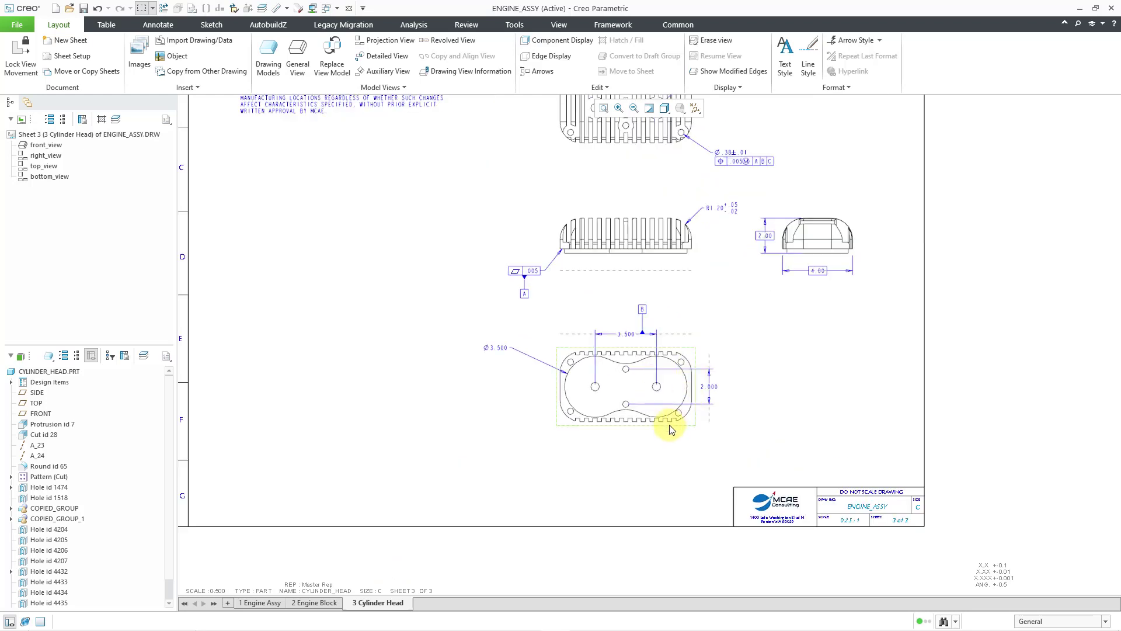
scroll(629, 411, "down", 5)
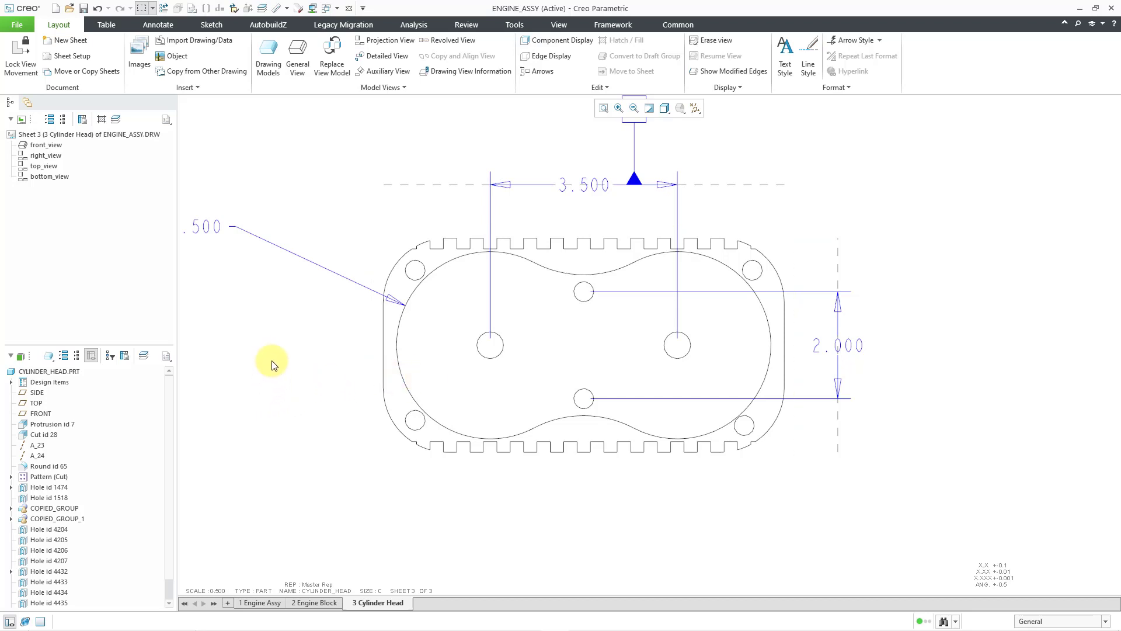
- Show the model axes of the two large inner holes and the two small middle holes in the bottom view
left_click(155, 24)
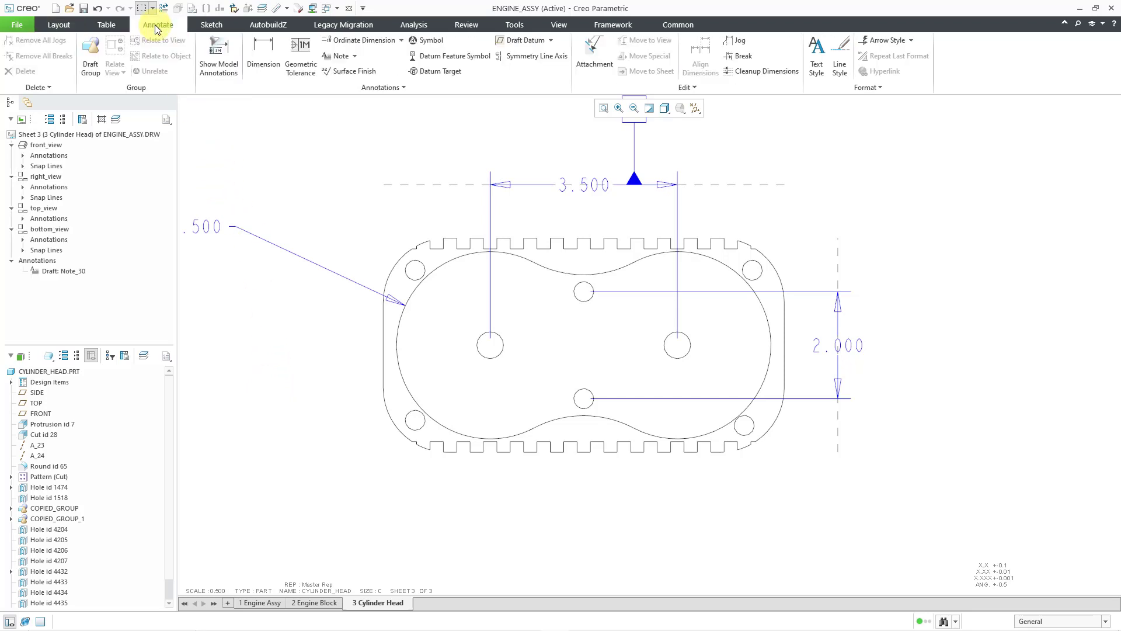
left_click(215, 72)
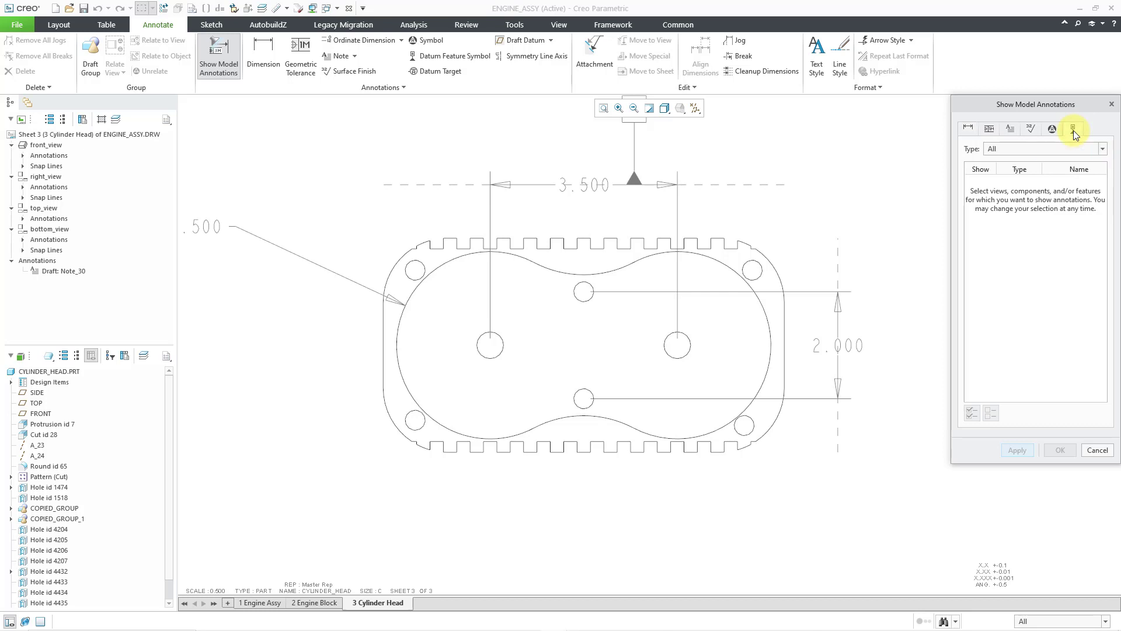
left_click(1071, 149)
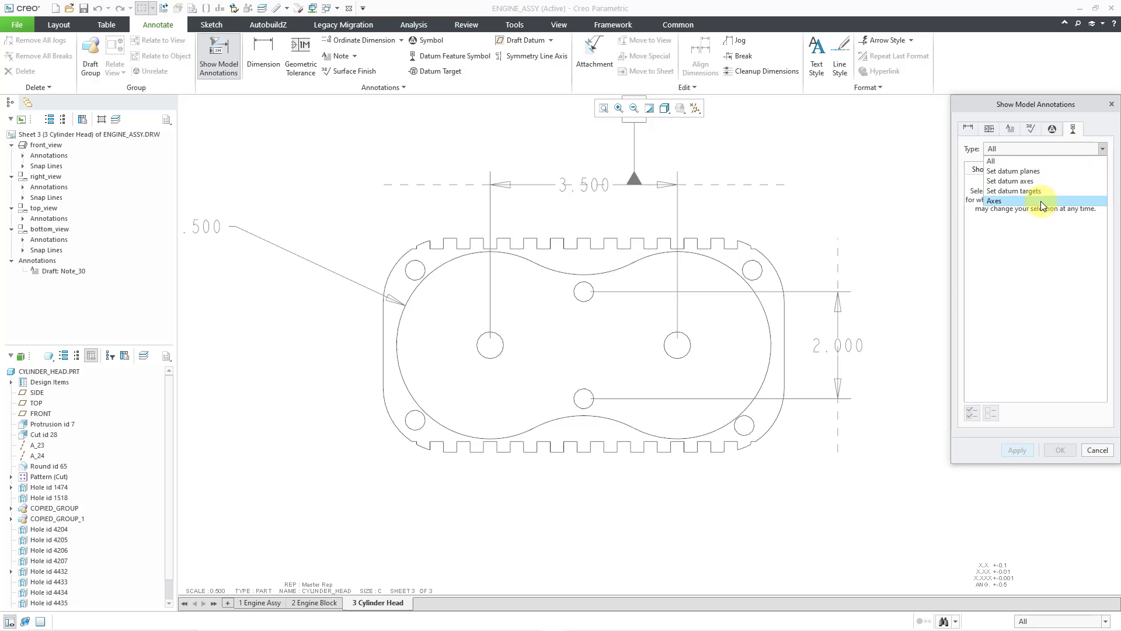
left_click(1000, 202)
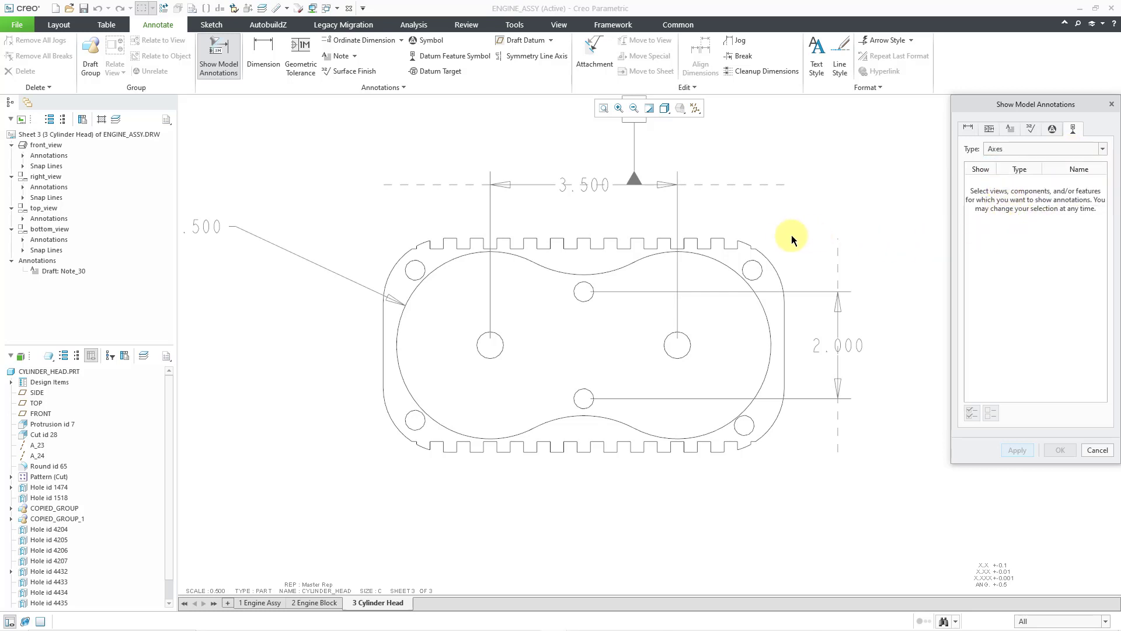
left_click(770, 240)
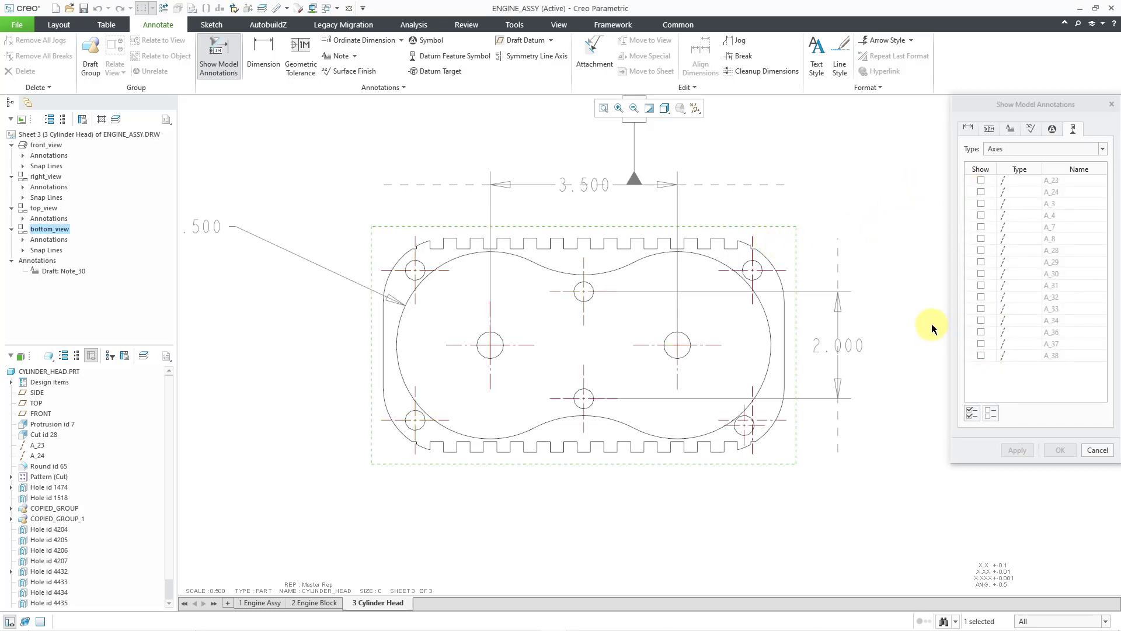
left_click(709, 347)
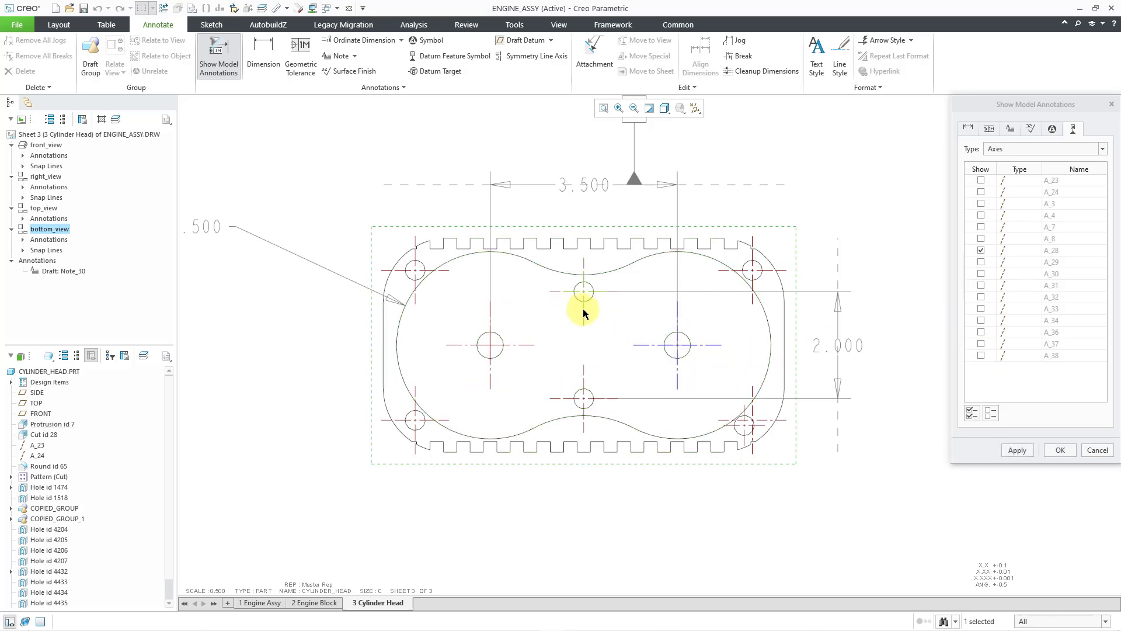
left_click(582, 308)
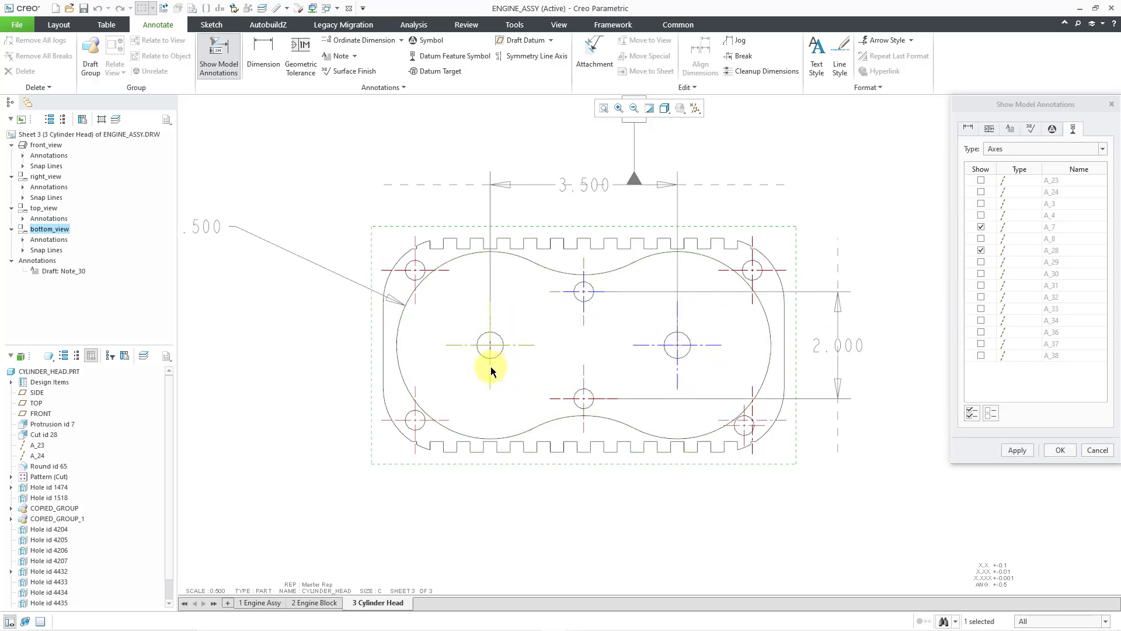
left_click(582, 419)
left_click(1060, 450)
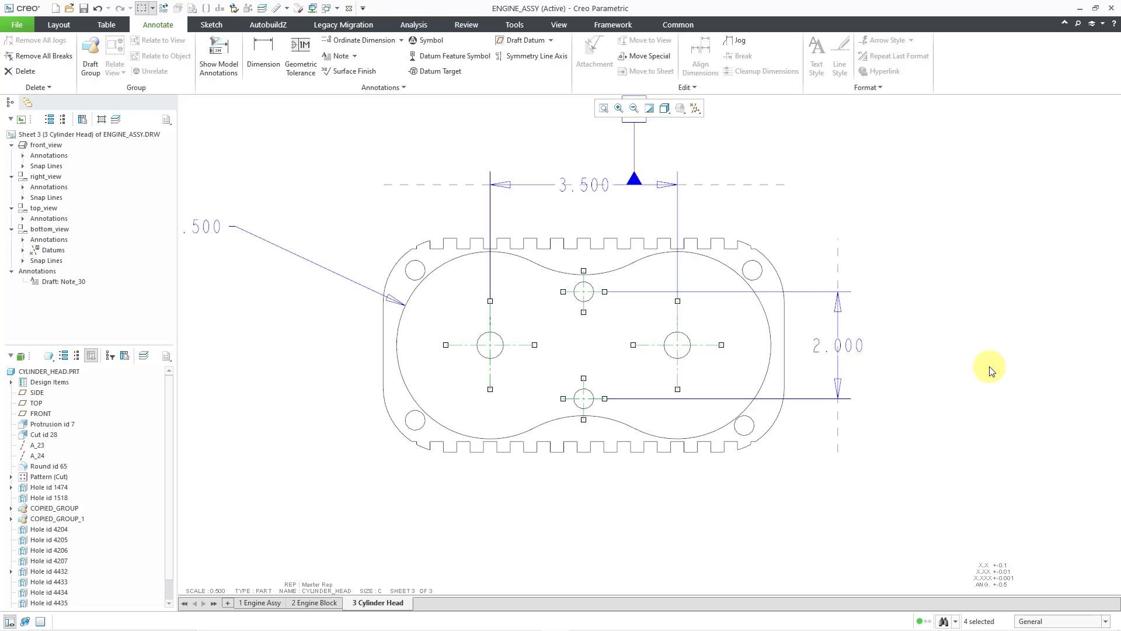
left_click(983, 374)
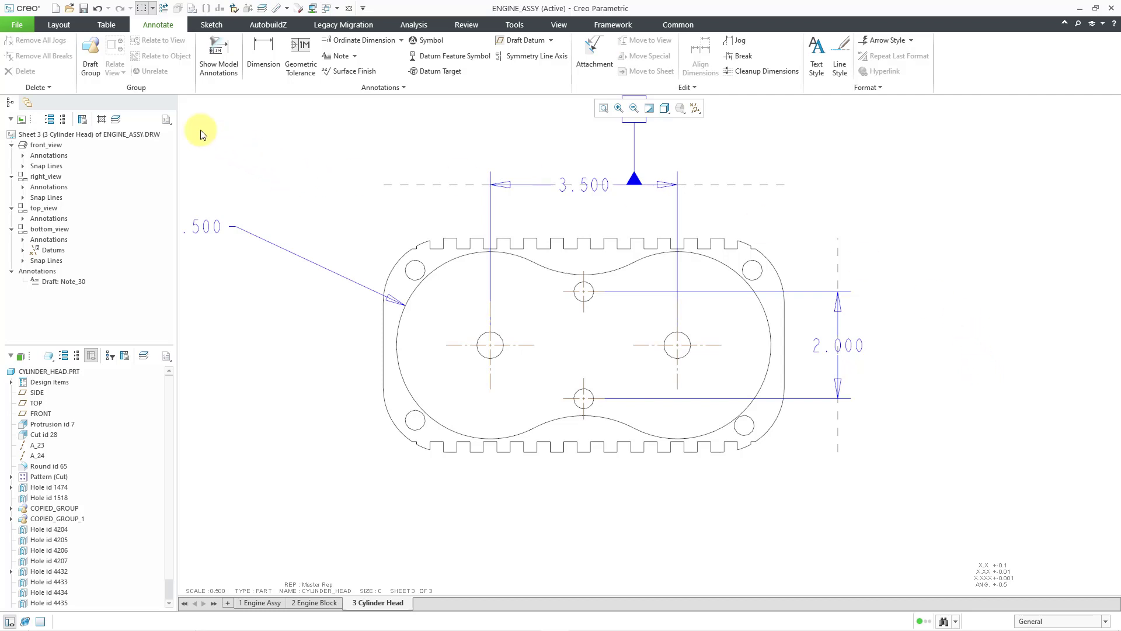
- Examine the axis settings in the drawing's detail options, including circle_axis_offset
left_click(22, 25)
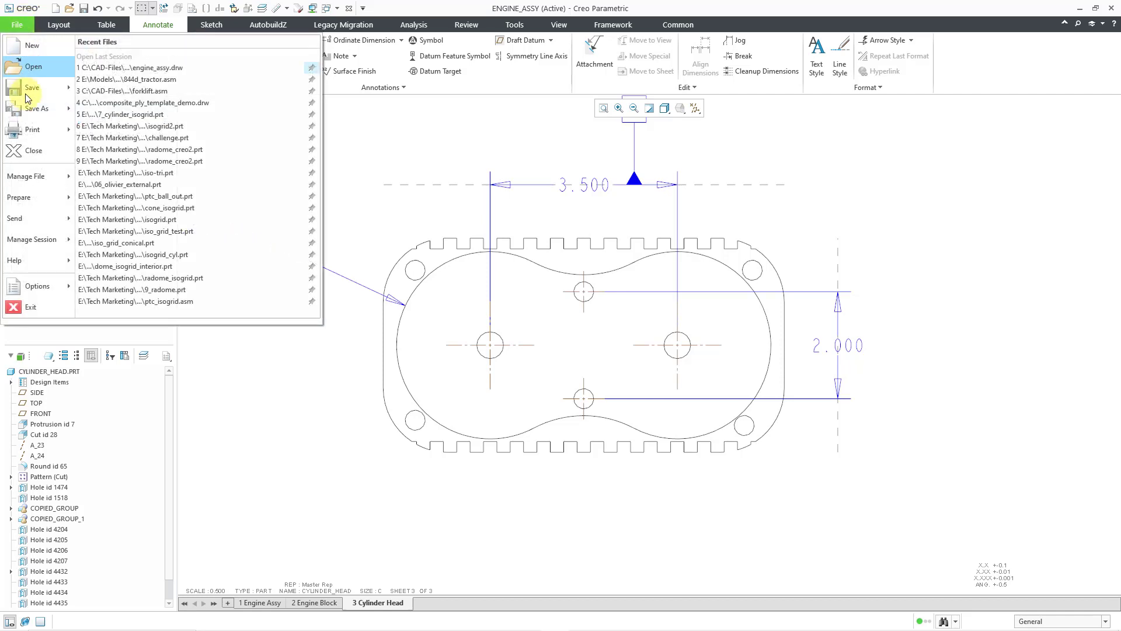
mouse_move(45, 196)
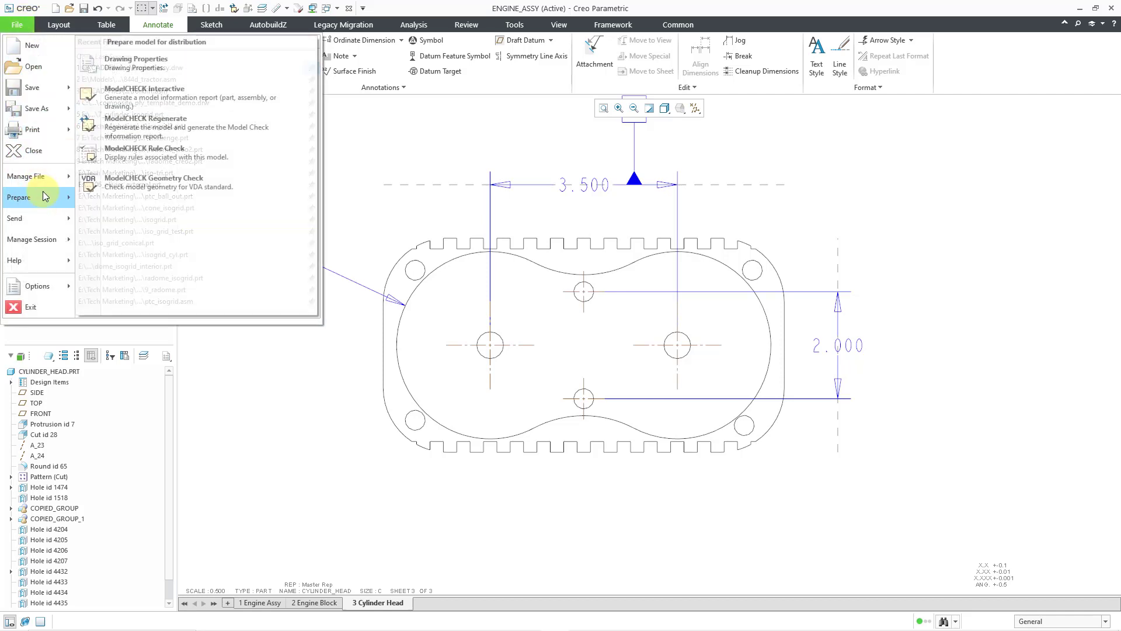
left_click(138, 65)
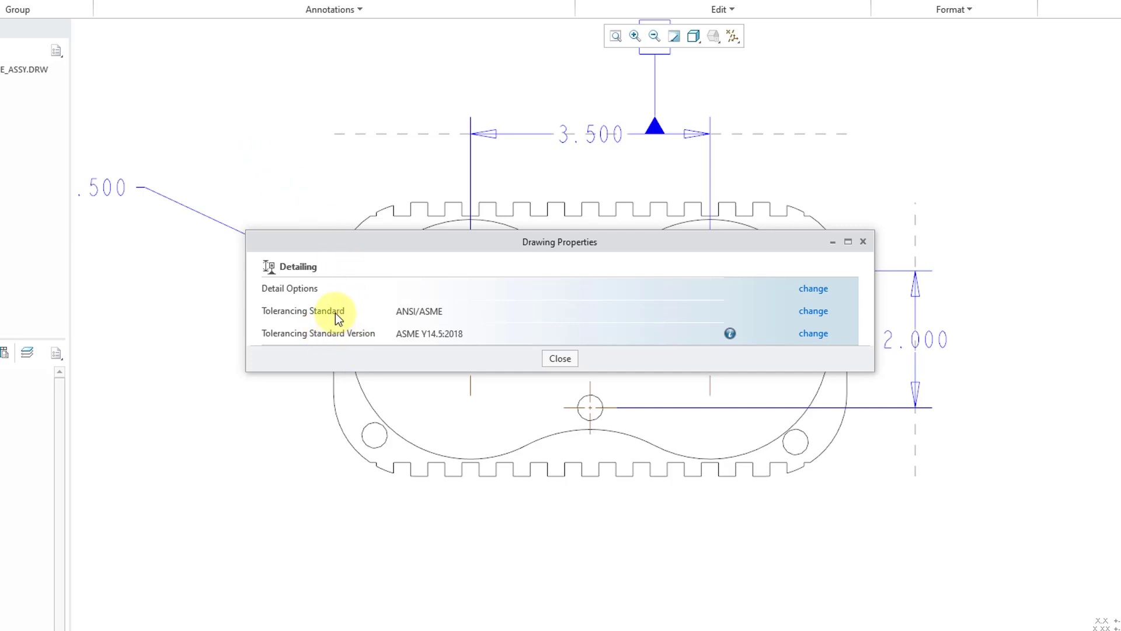
left_click(813, 288)
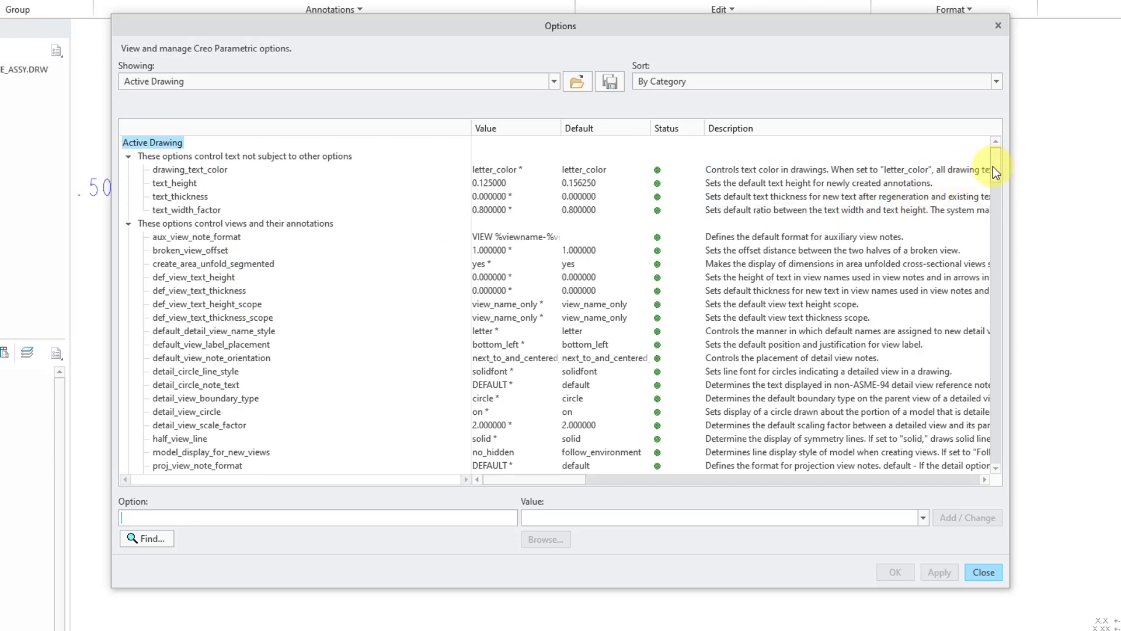
left_click_drag(992, 166, 983, 357)
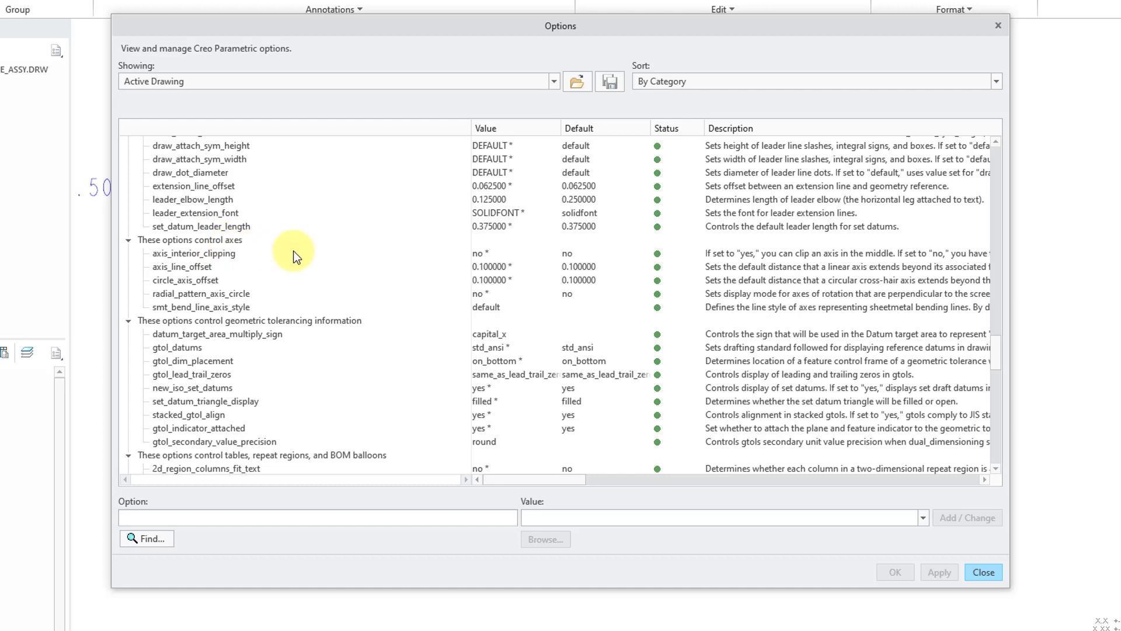
left_click(208, 282)
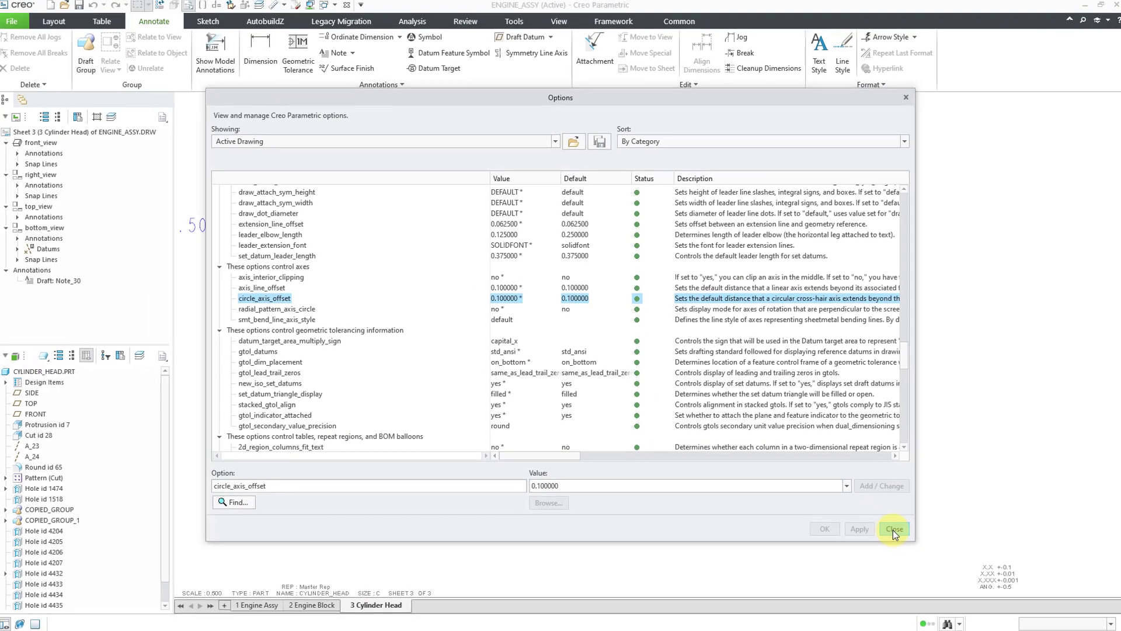
left_click(983, 572)
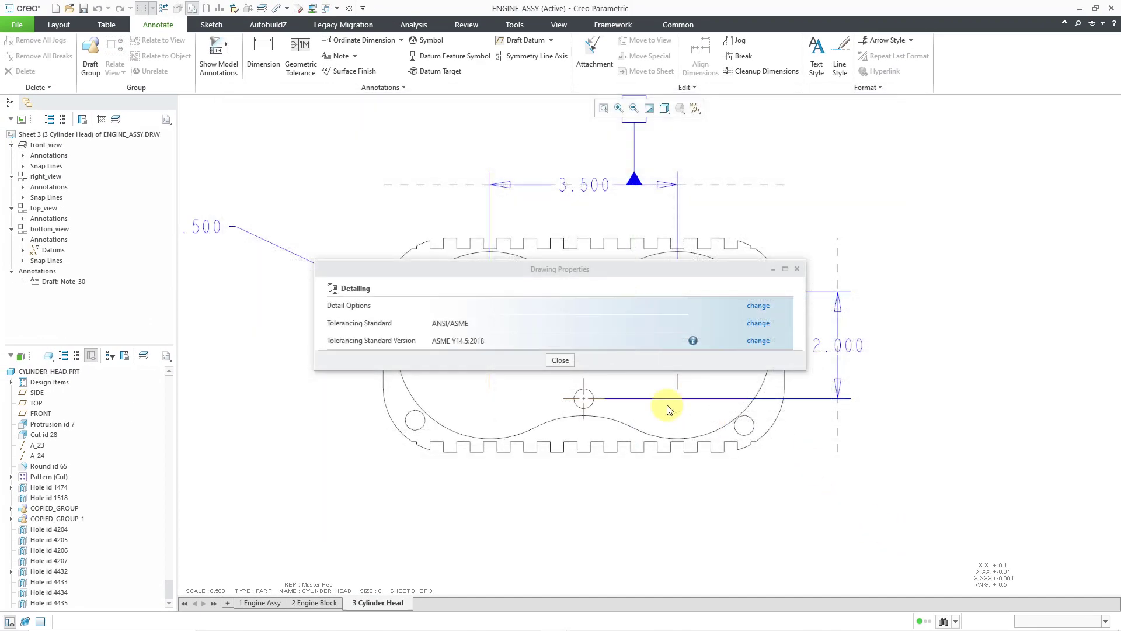
left_click(559, 360)
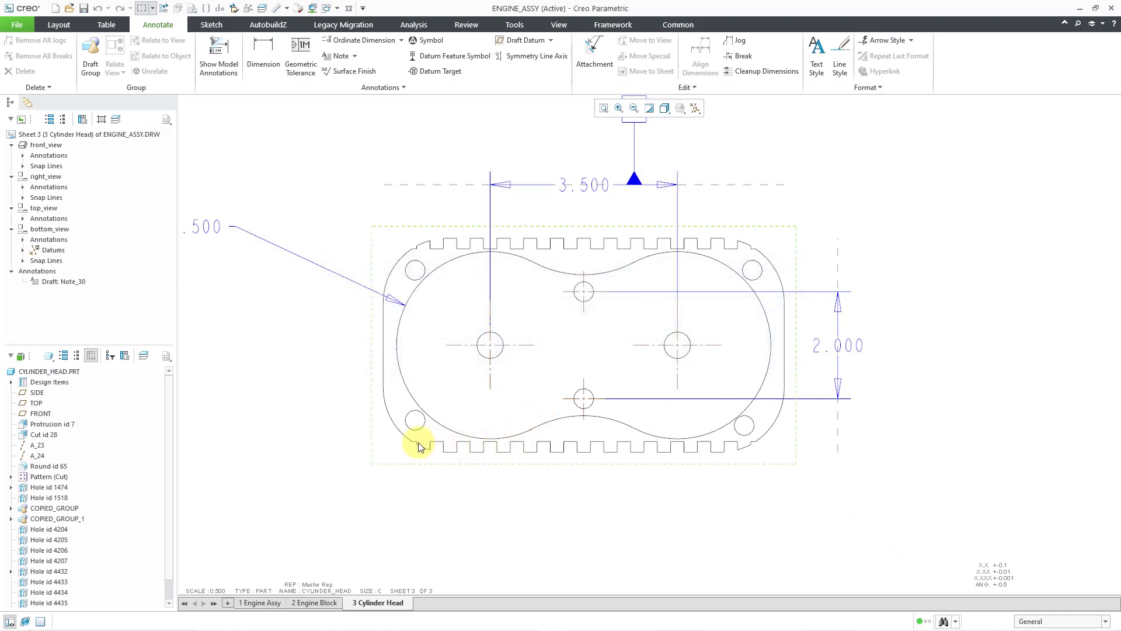
- Start a sketched rectangle on the right view and move its dimension base point to the upper-left corner of the lower central face
scroll(418, 443, "up", 5)
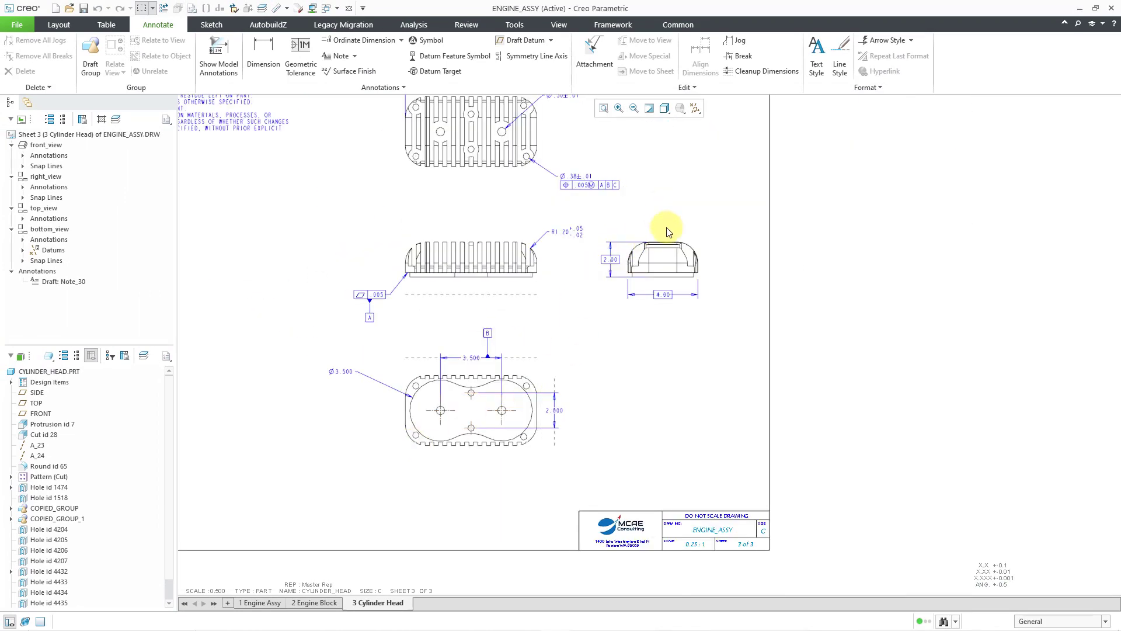
scroll(675, 240, "down", 5)
scroll(674, 239, "down", 1)
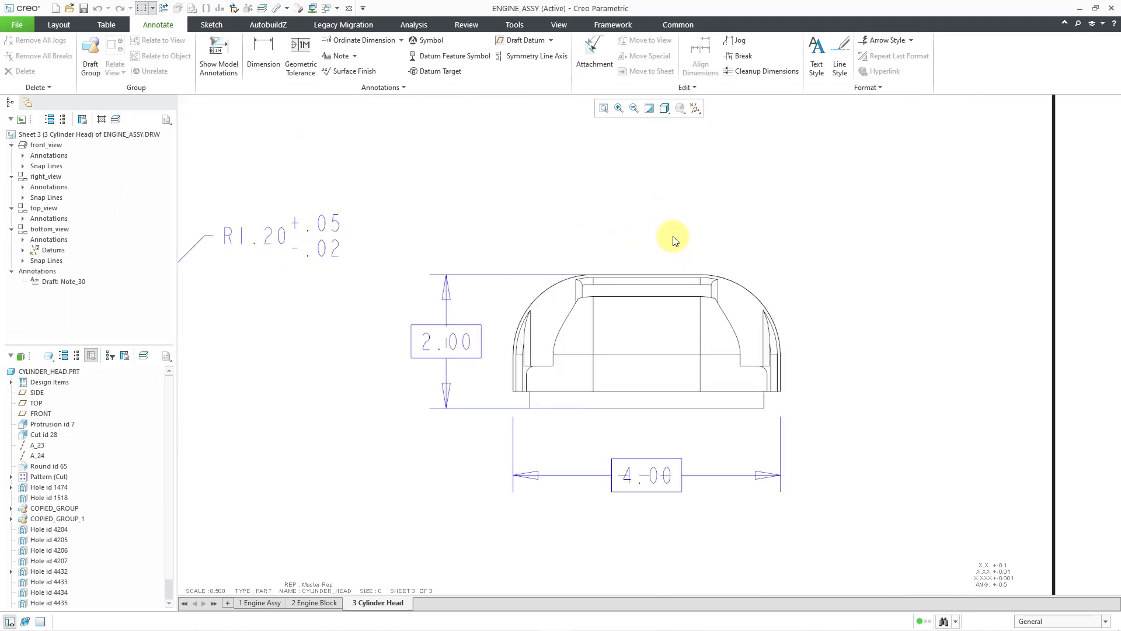
scroll(644, 446, "down", 1)
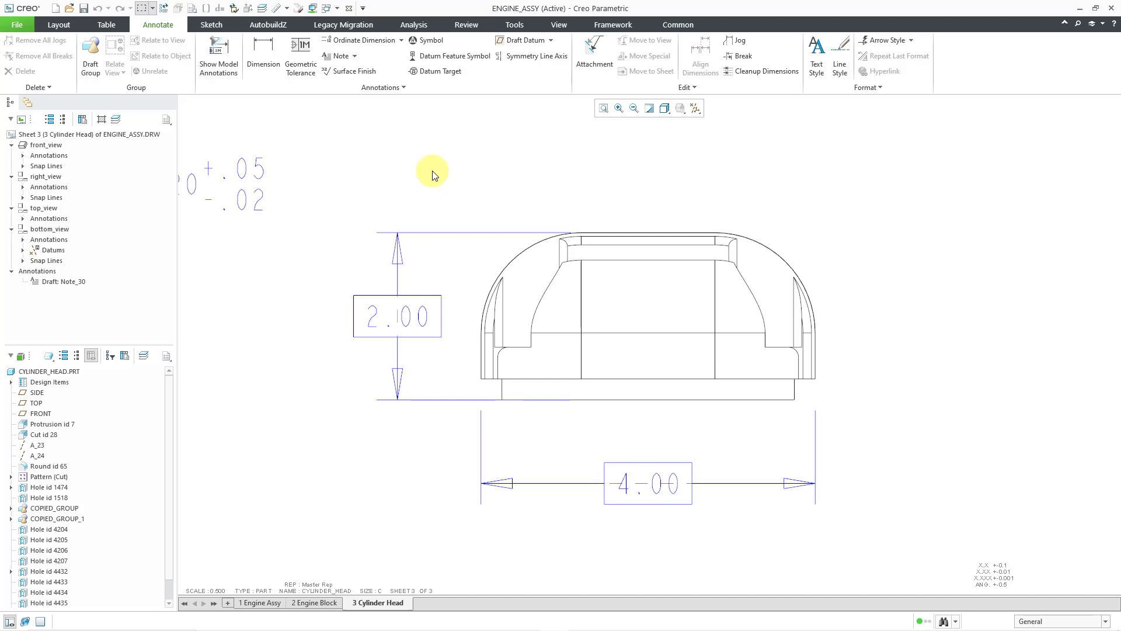
left_click(215, 24)
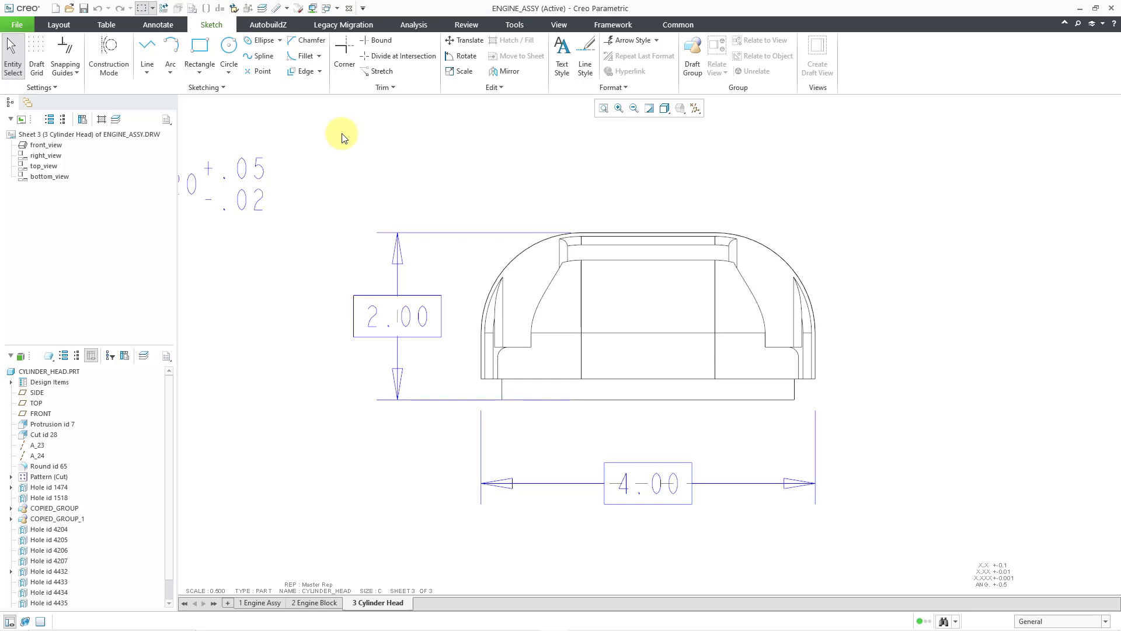
left_click(200, 50)
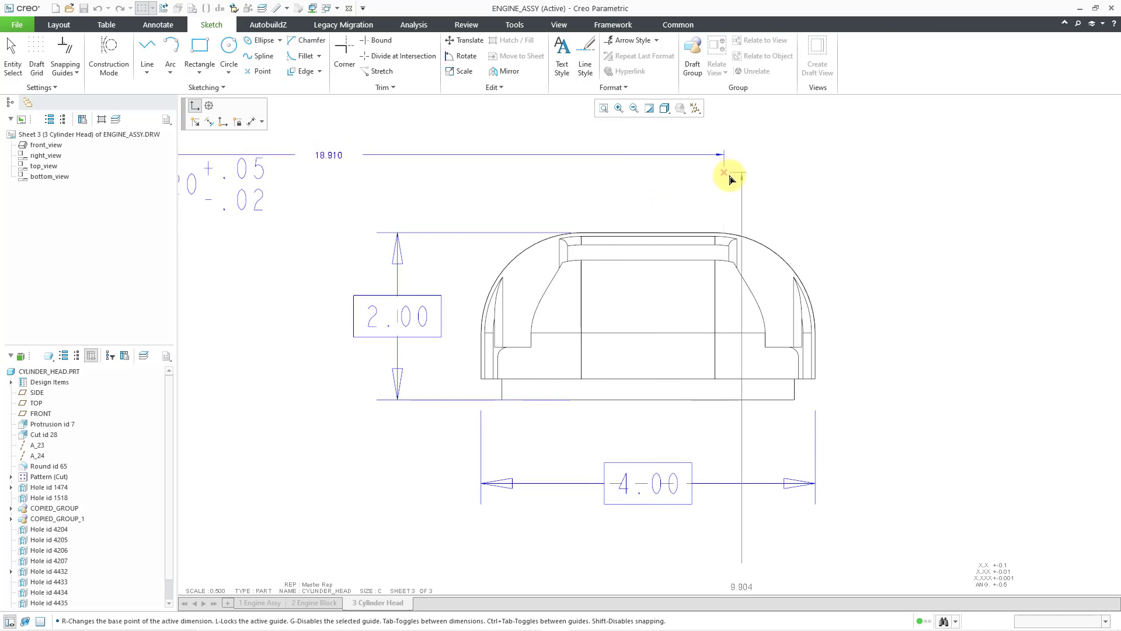
scroll(704, 170, "down", 4)
scroll(700, 175, "down", 2)
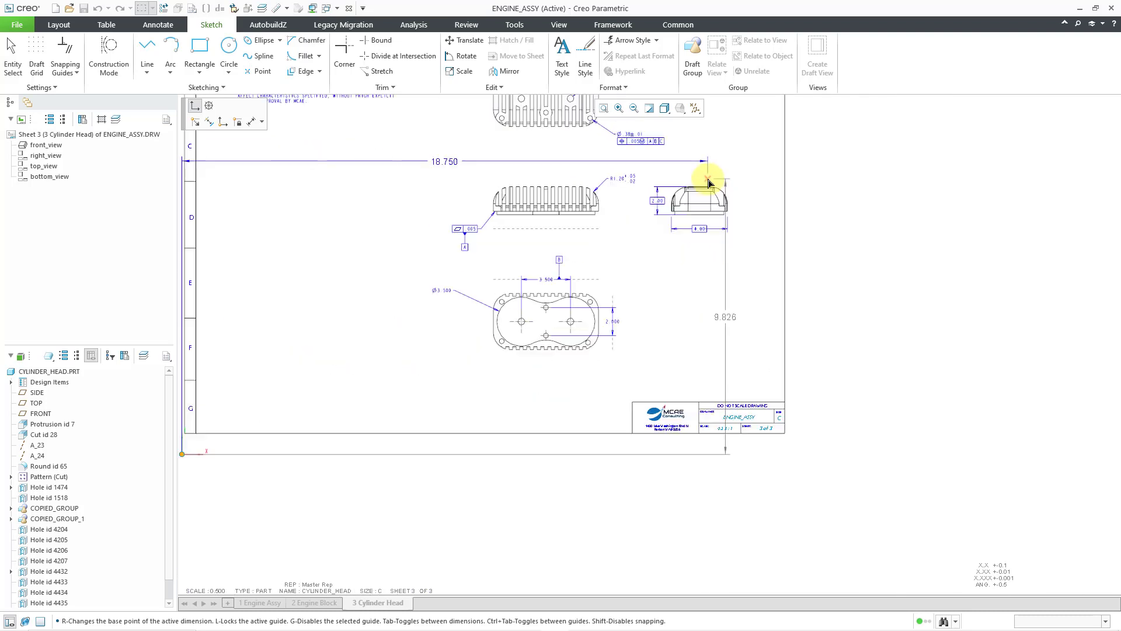
scroll(707, 178, "down", 2)
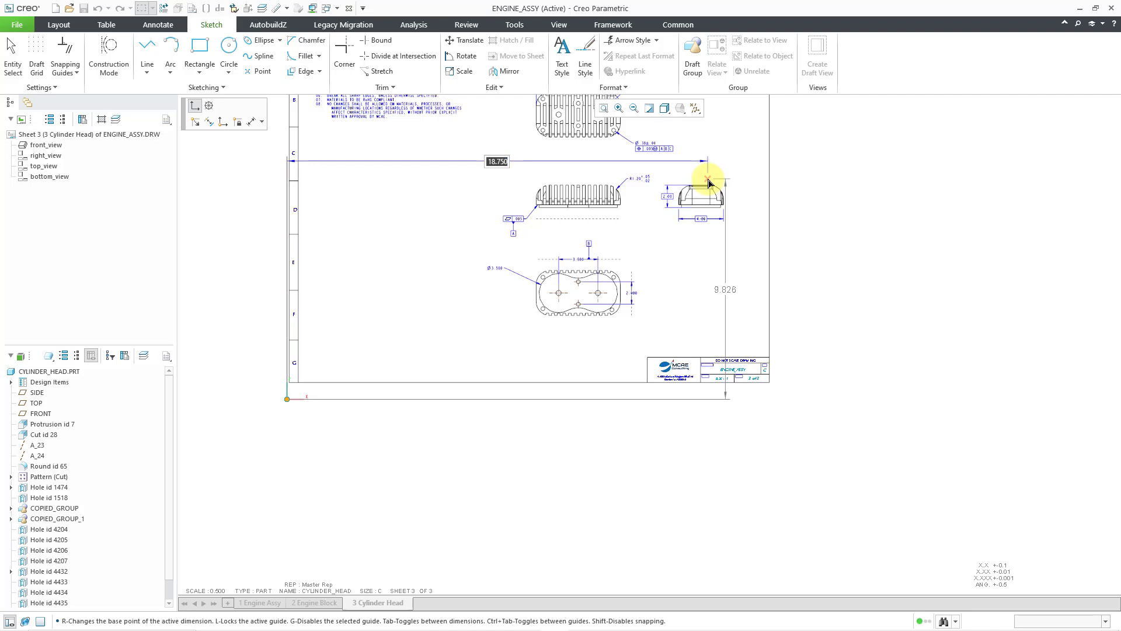
scroll(709, 182, "up", 6)
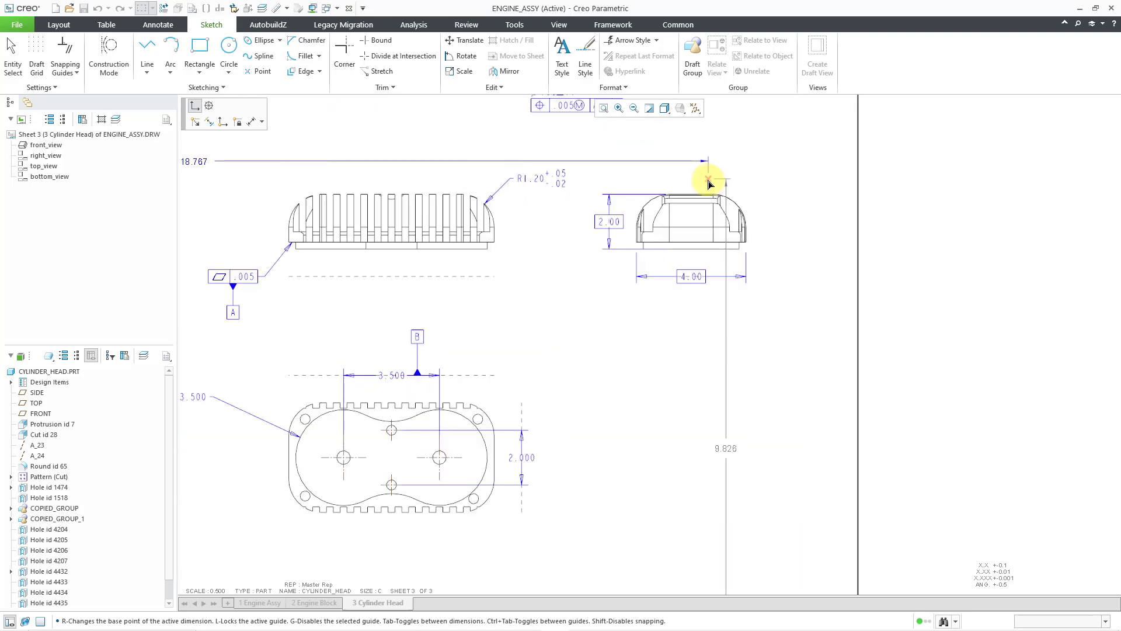
scroll(689, 199, "up", 1)
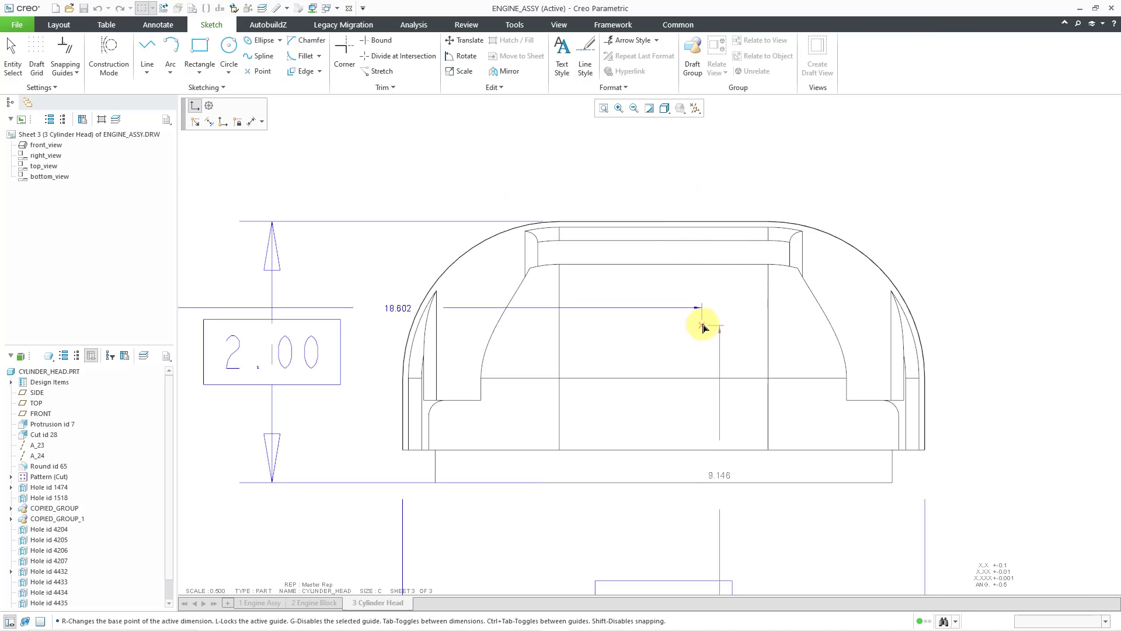
scroll(719, 502, "up", 1)
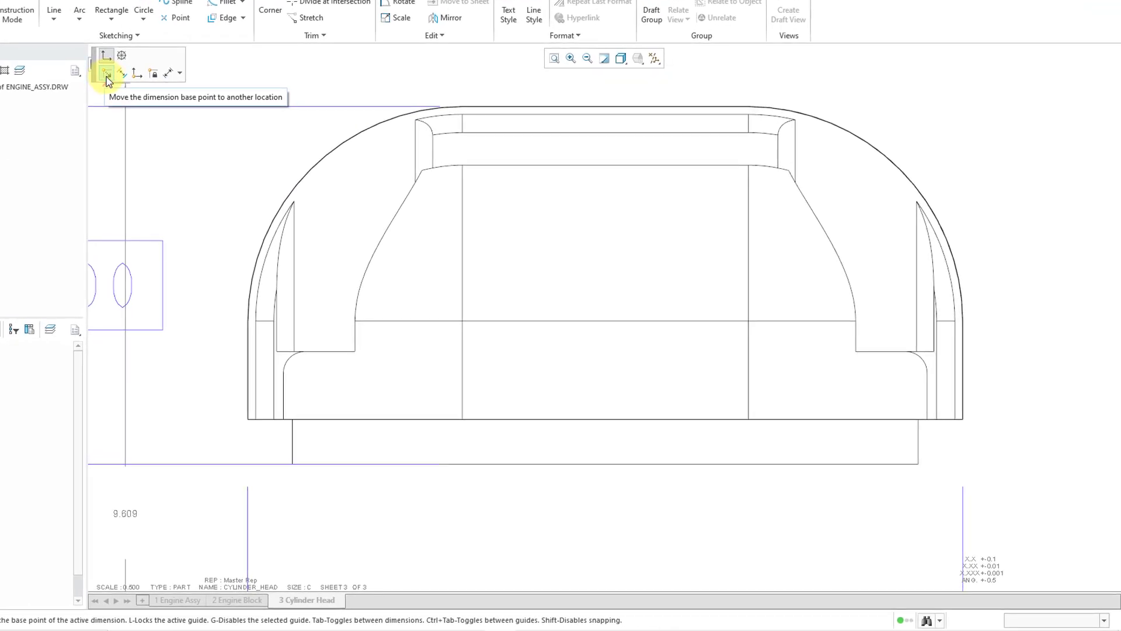
left_click(107, 76)
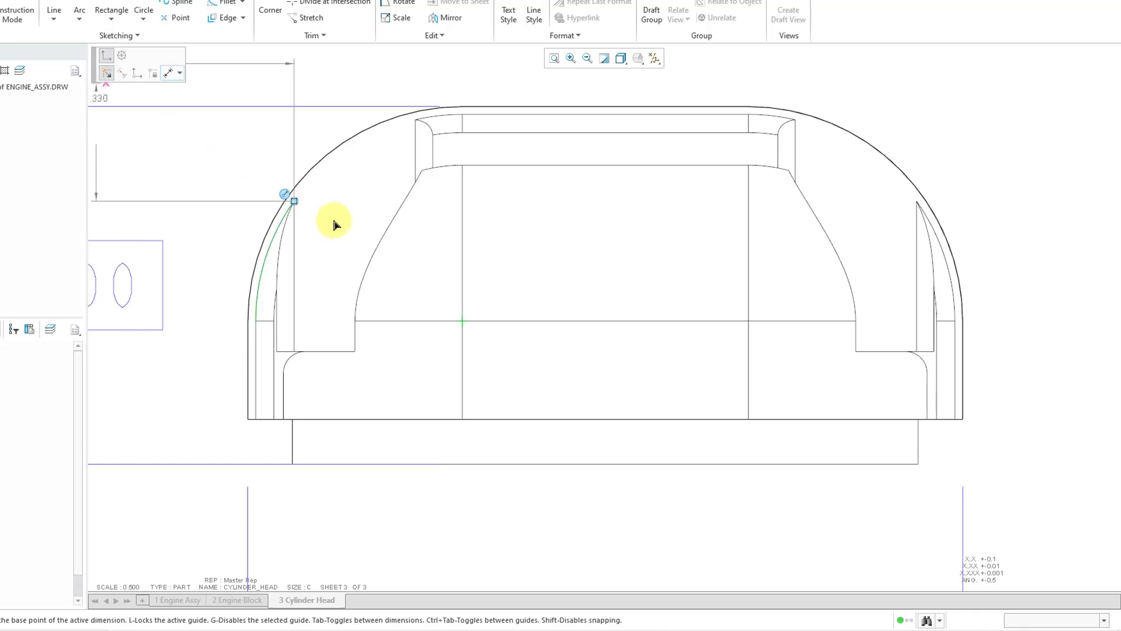
left_click(464, 322)
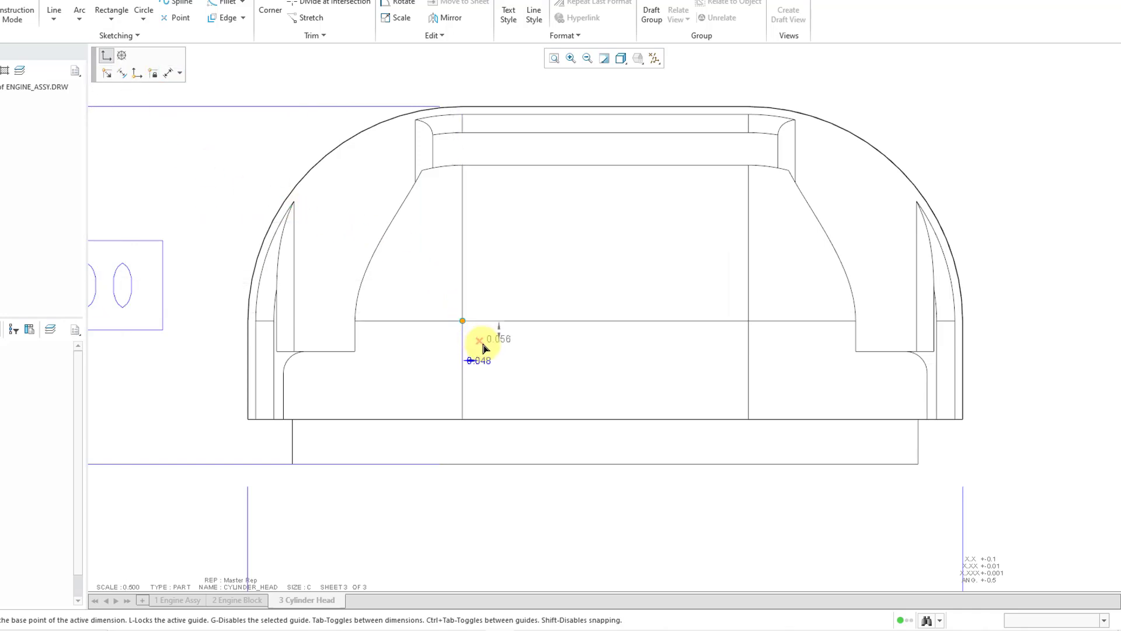
- Place the rectangle's first corner 0.05 horizontally and 0.05 vertically from the base point, inside the lower central face
key("Tab")
type("0.05")
key("Tab")
type(".05")
key("Tab")
left_click(482, 341)
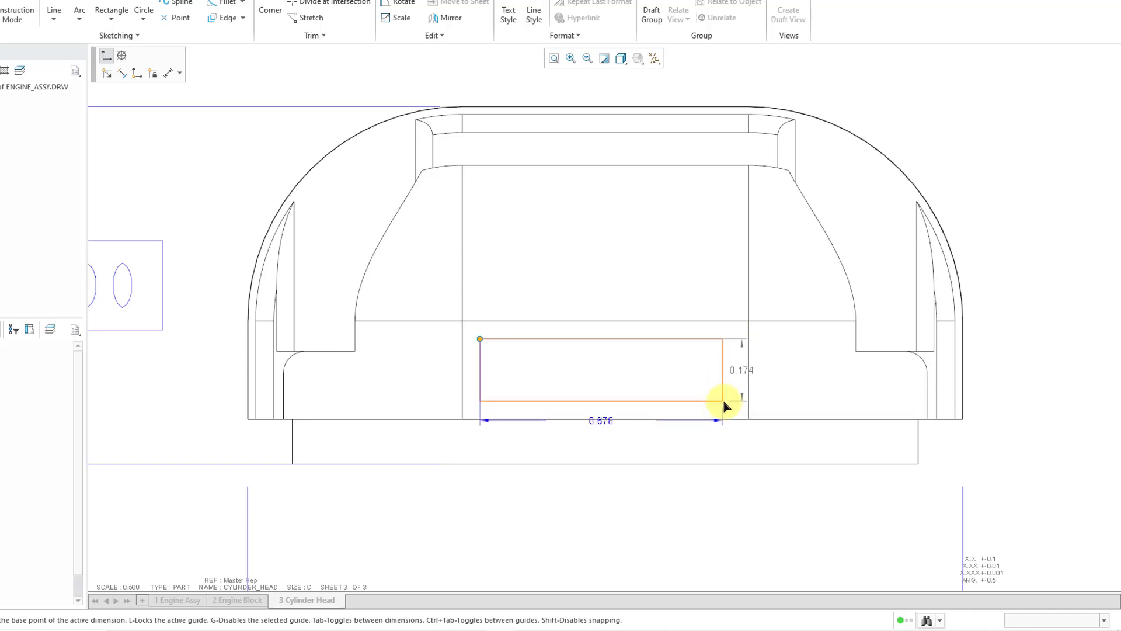
- Move the dimension base point to the lower-right corner of the same central face for placing the rectangle's opposite corner
key("Tab")
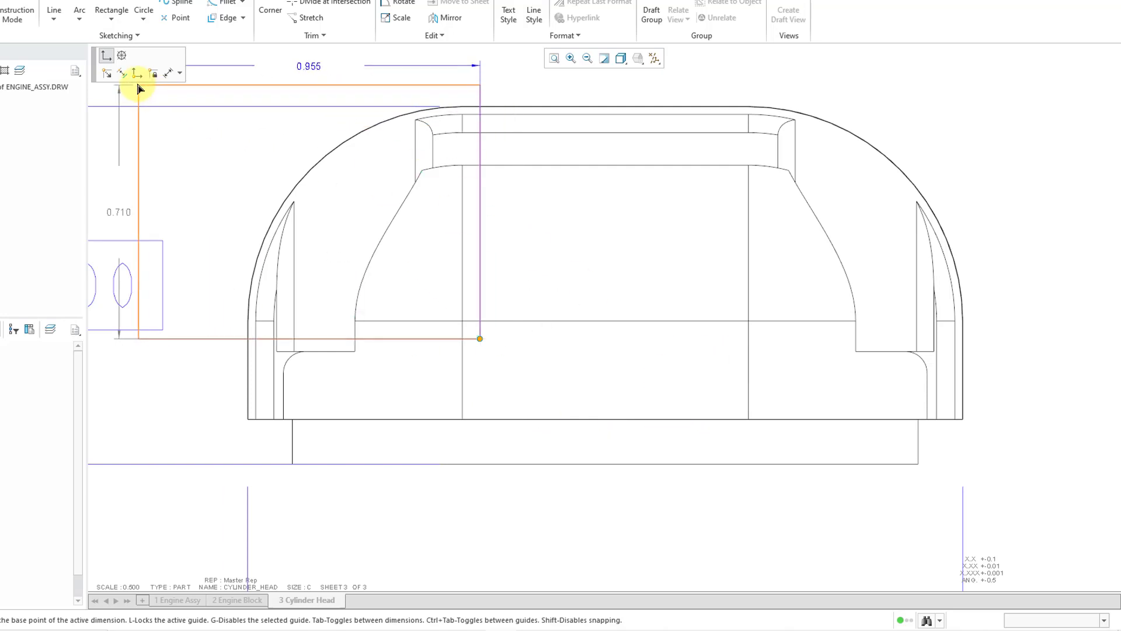
key("Tab")
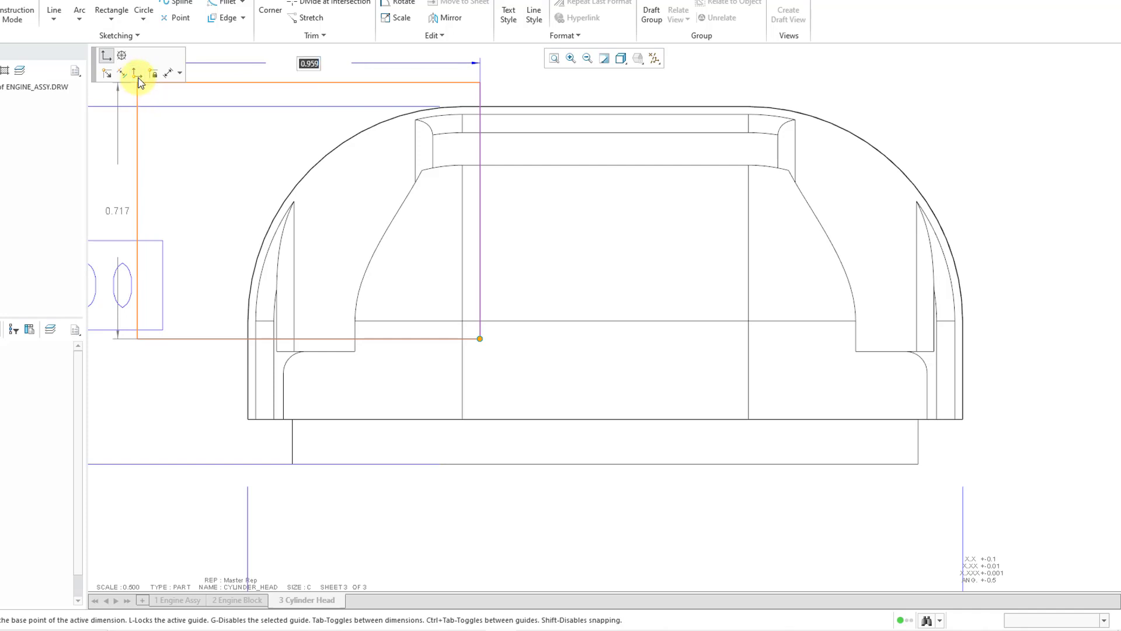
left_click(107, 73)
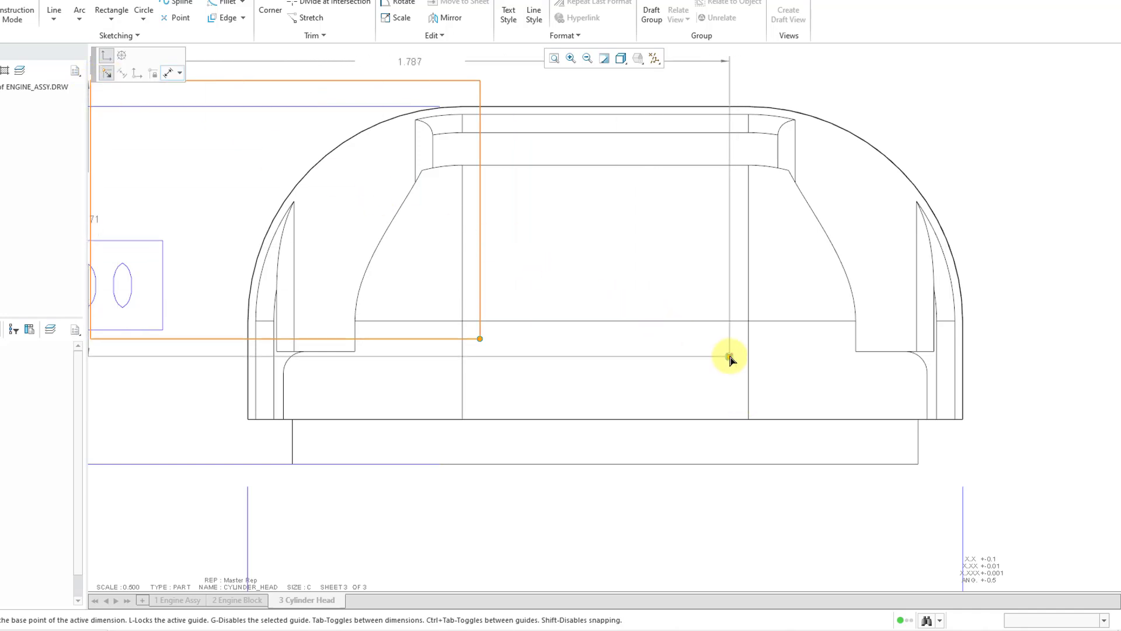
left_click(749, 420)
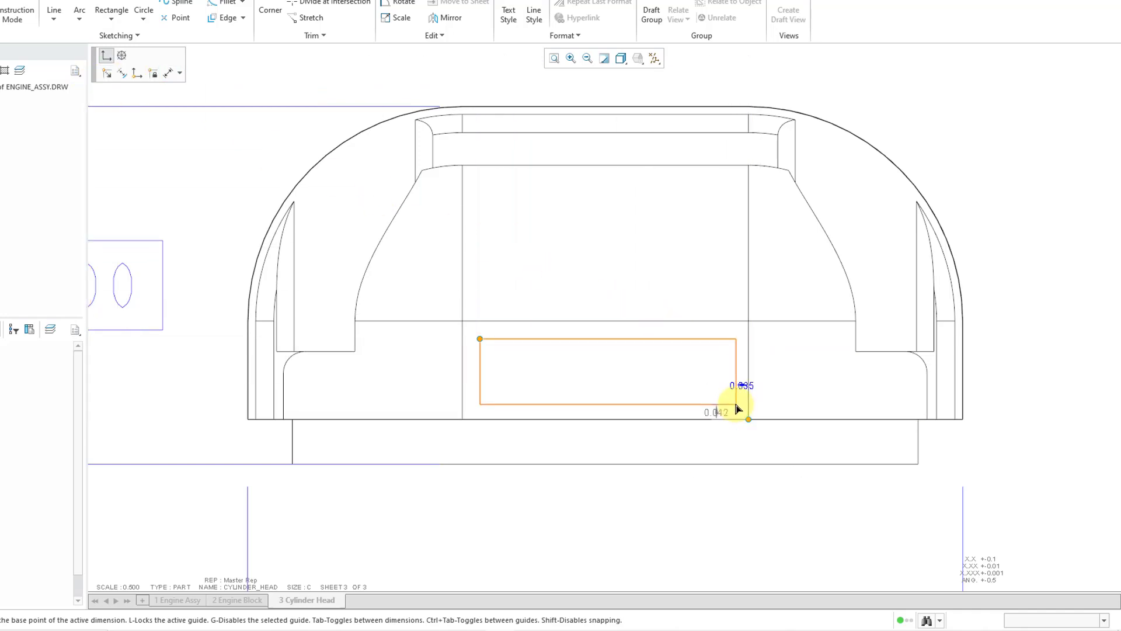
- Place the rectangle's opposite corner 0.05 horizontally and 0.05 vertically from the new base point and finish the sketch
key("Return")
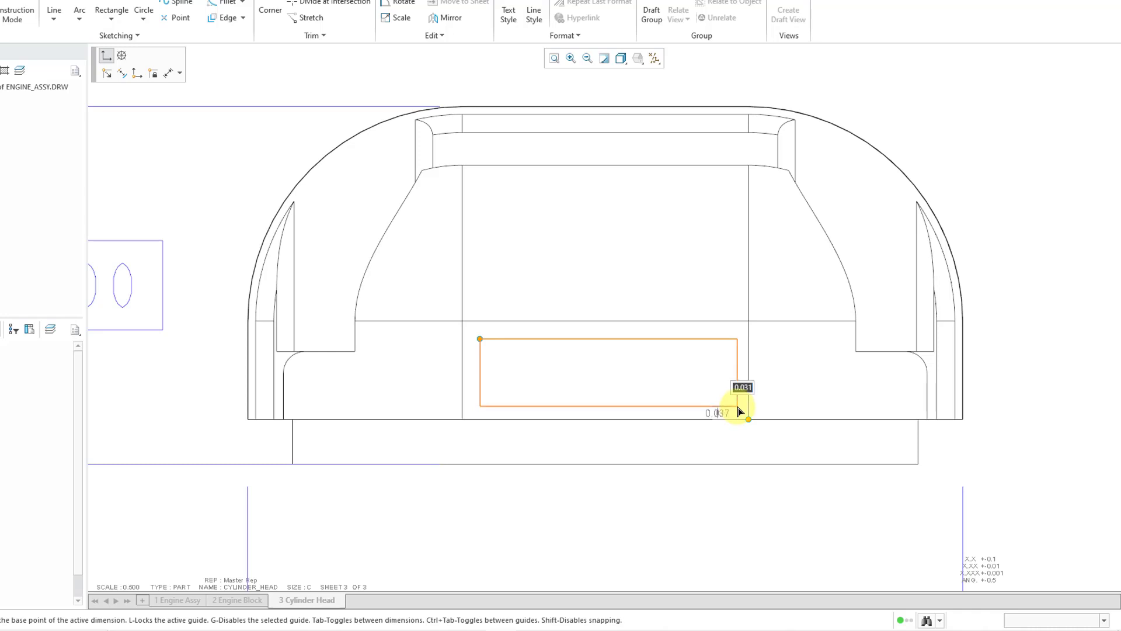
type("0.05")
key("Tab")
type("0.05")
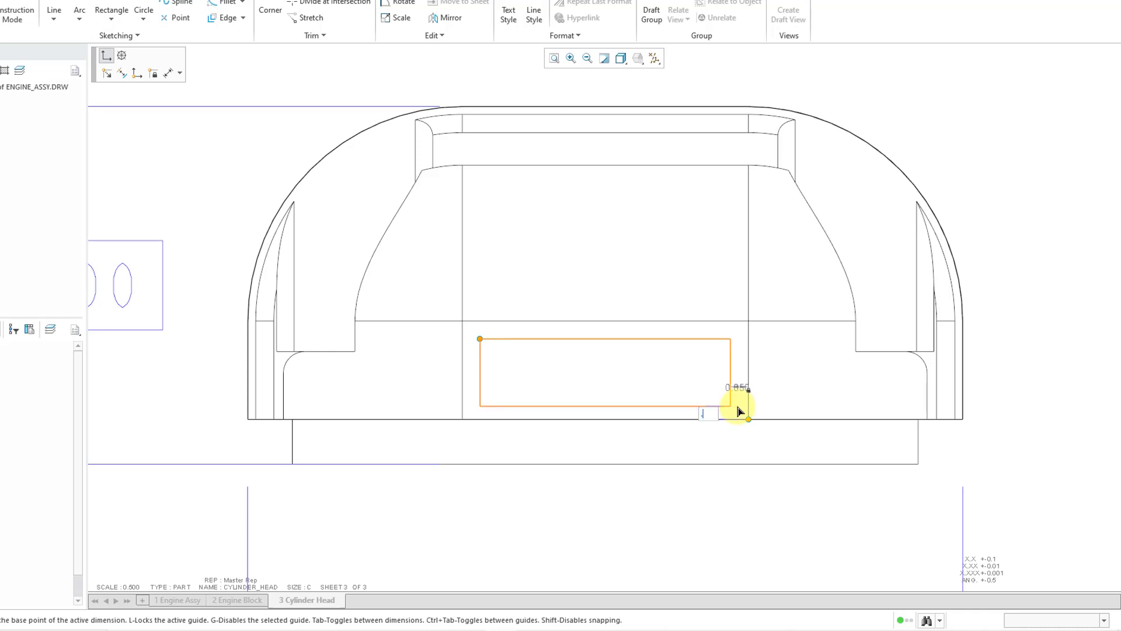
key("Return")
key("Return")
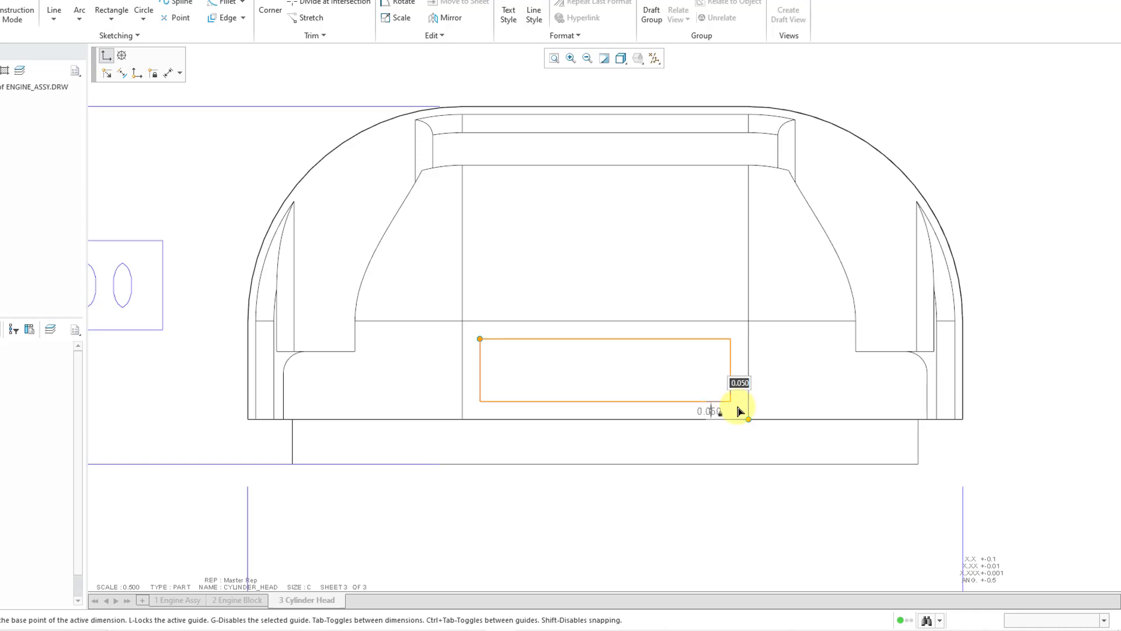
key("Return")
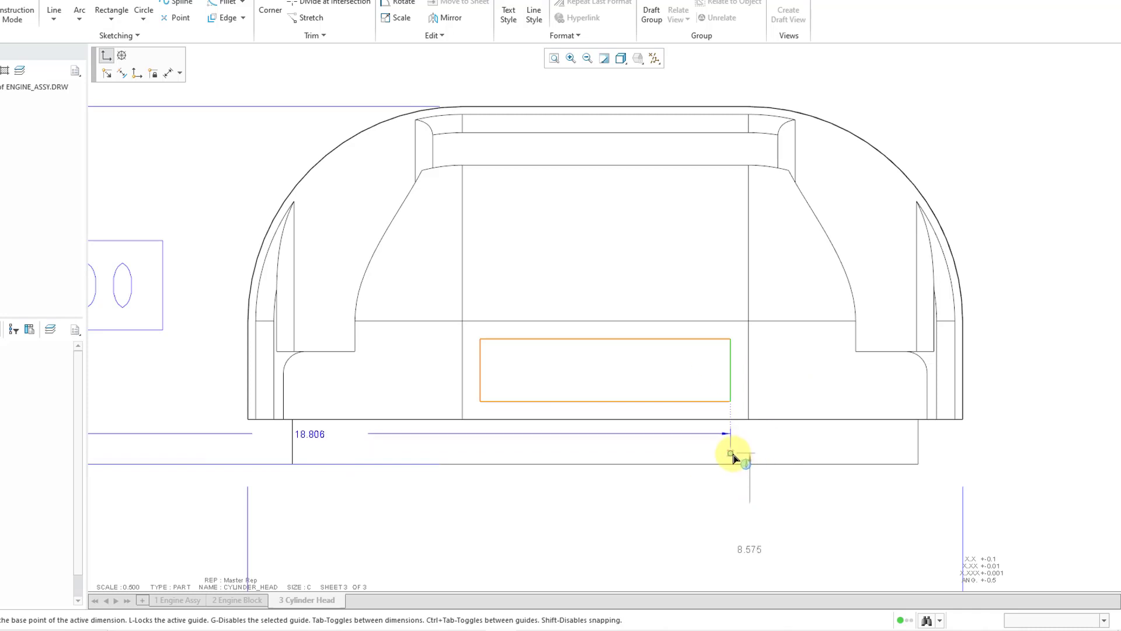
key("Return")
middle_click(733, 458)
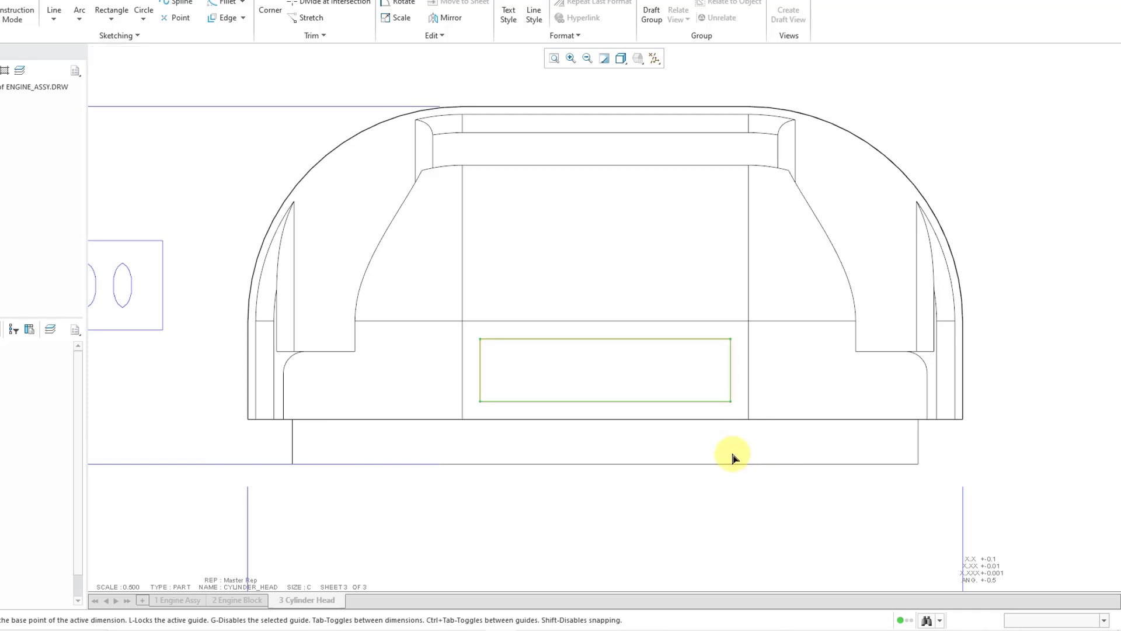
left_click(735, 458)
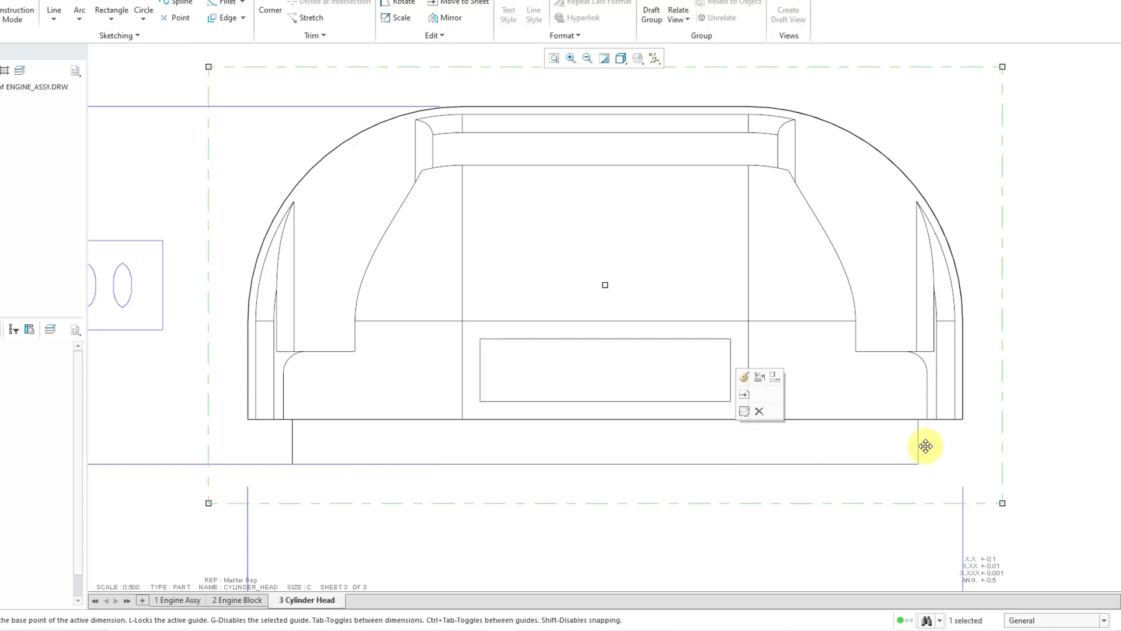
left_click(1039, 432)
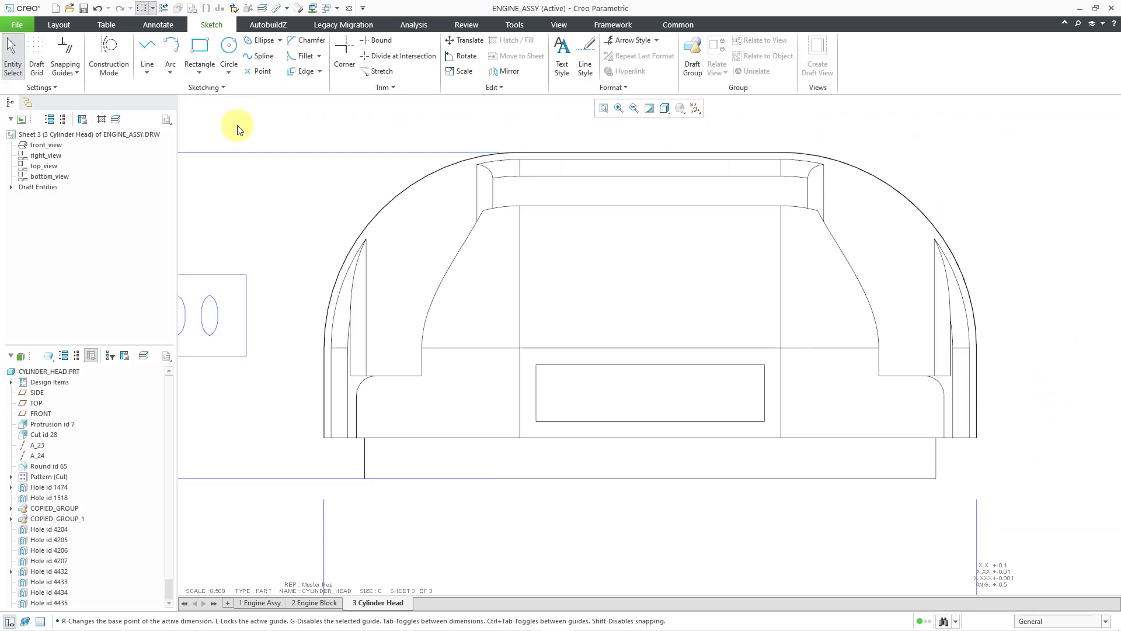
- Sketch a freehand circle above the rectangle in the right view, then delete that circle
left_click(229, 51)
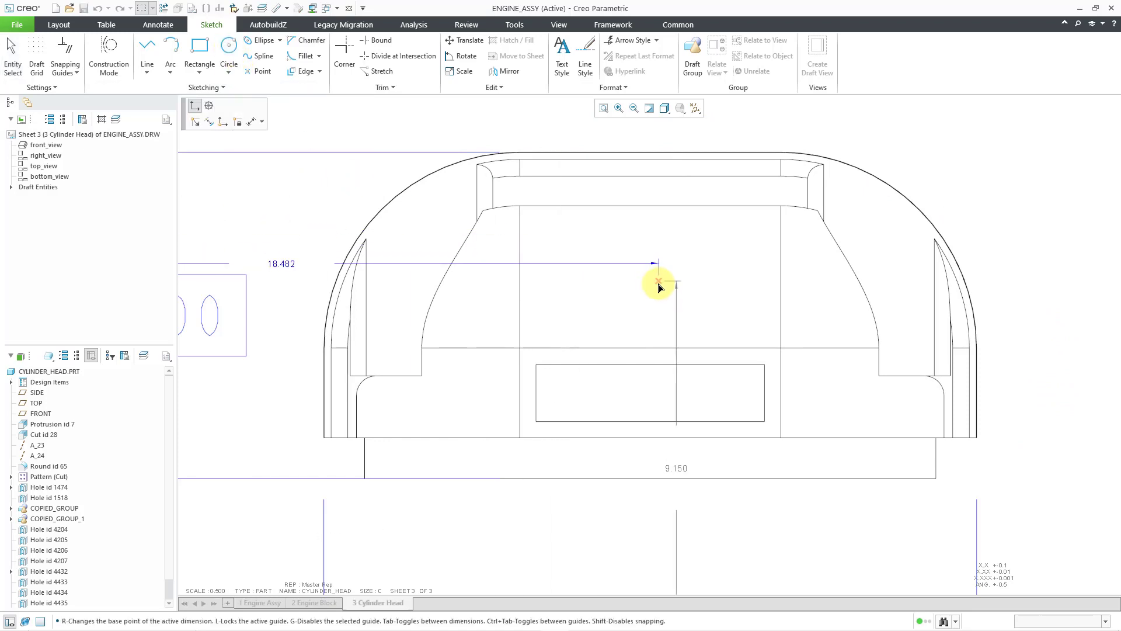
left_click(642, 283)
left_click(649, 314)
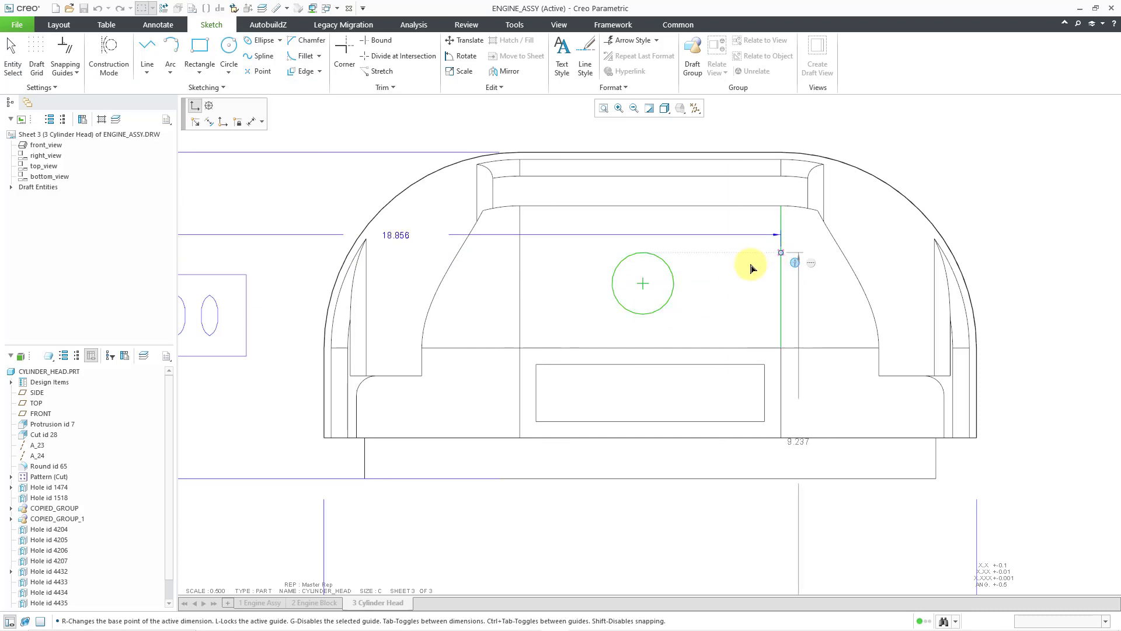
middle_click(735, 279)
left_click(738, 283)
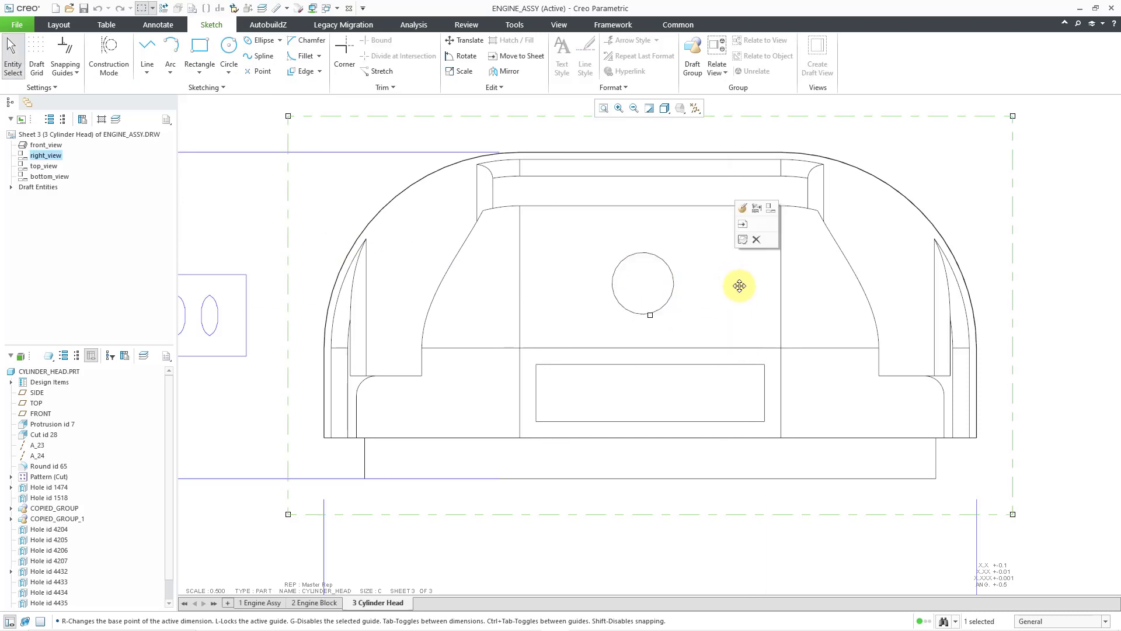
left_click(1039, 220)
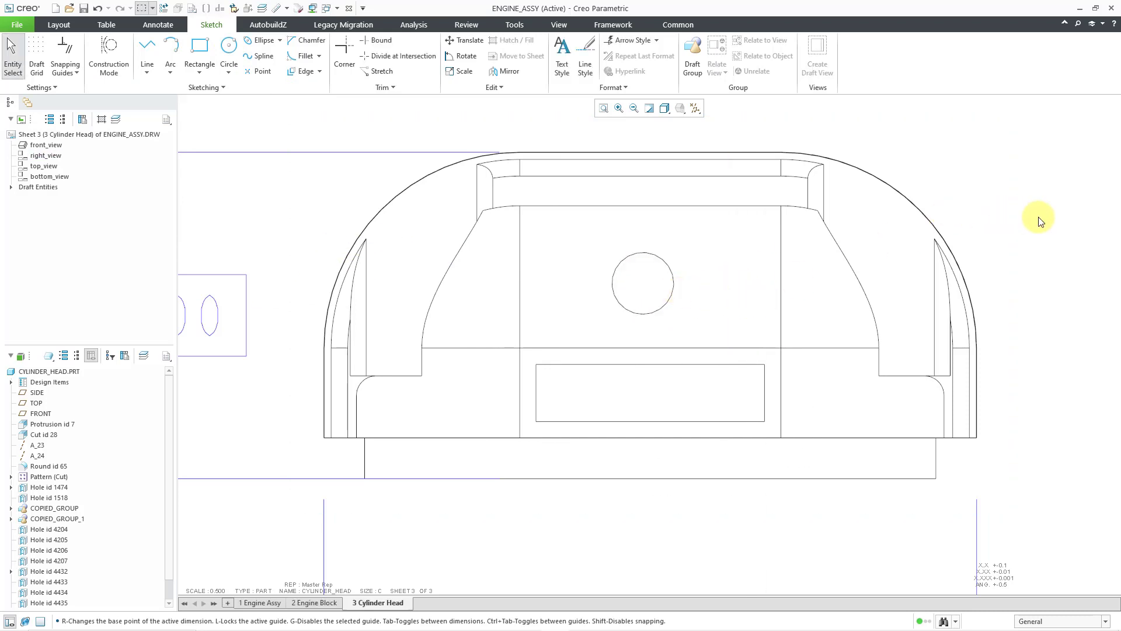
left_click(673, 287)
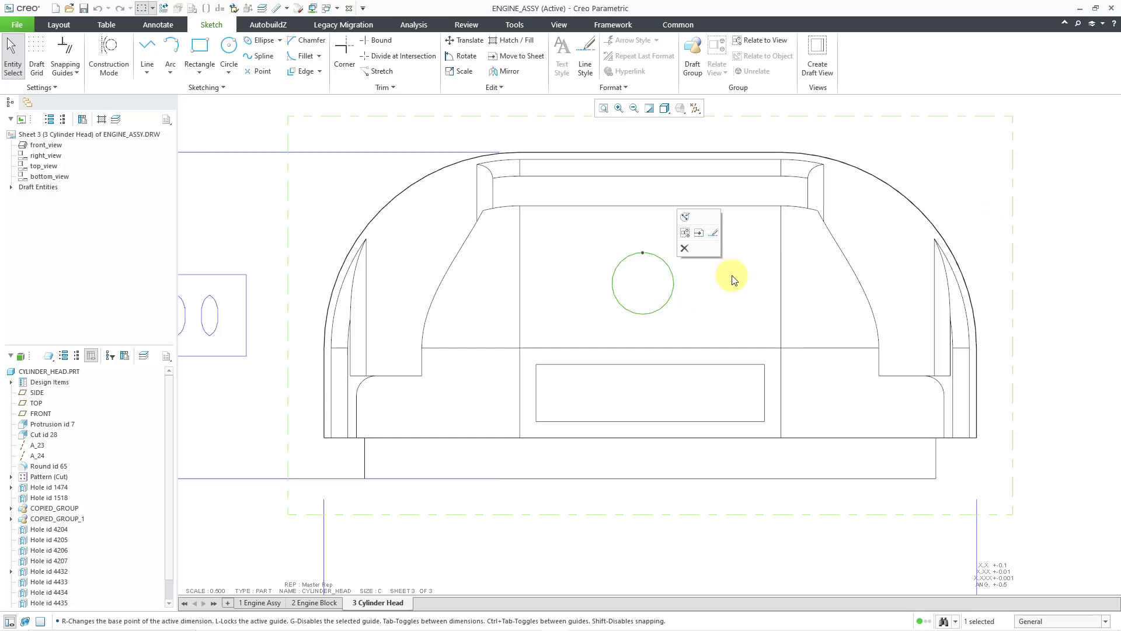
left_click(684, 249)
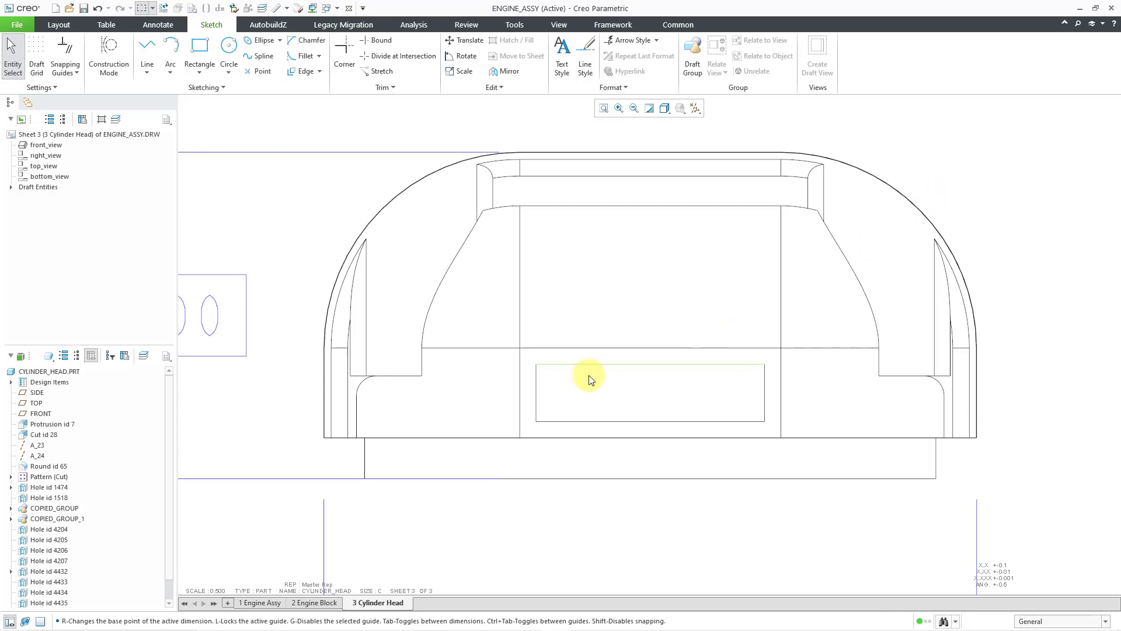
- Hatch the marking-area rectangle in the cylinder head's right view, naming the cross-section MARKING_XSEC
left_click_drag(530, 359, 772, 426)
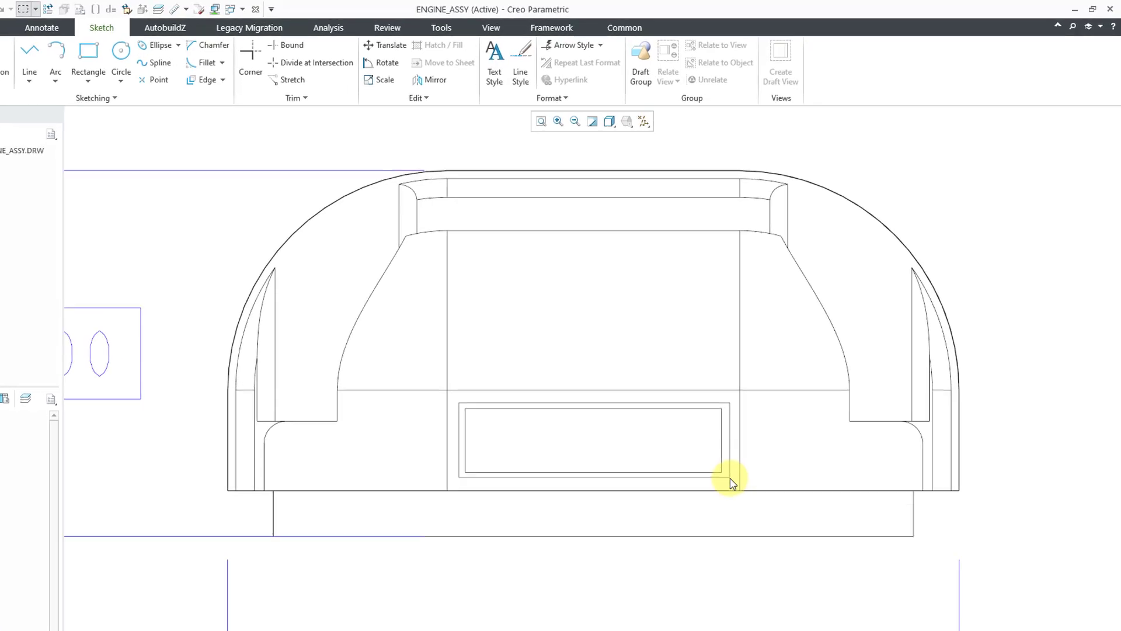
left_click_drag(732, 482, 732, 483)
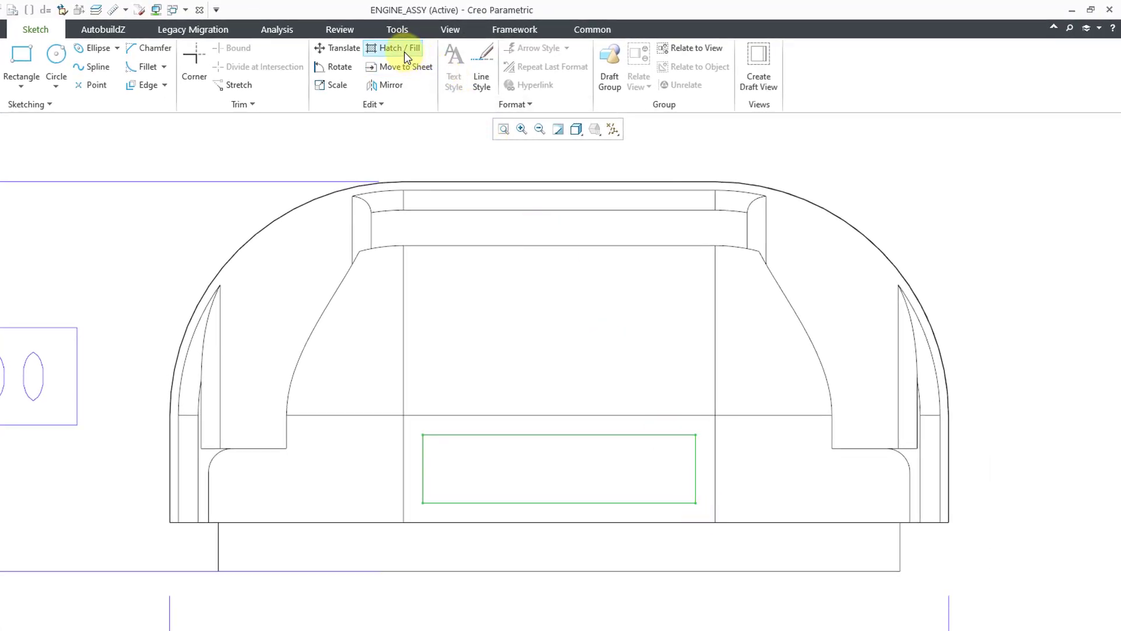
left_click(404, 51)
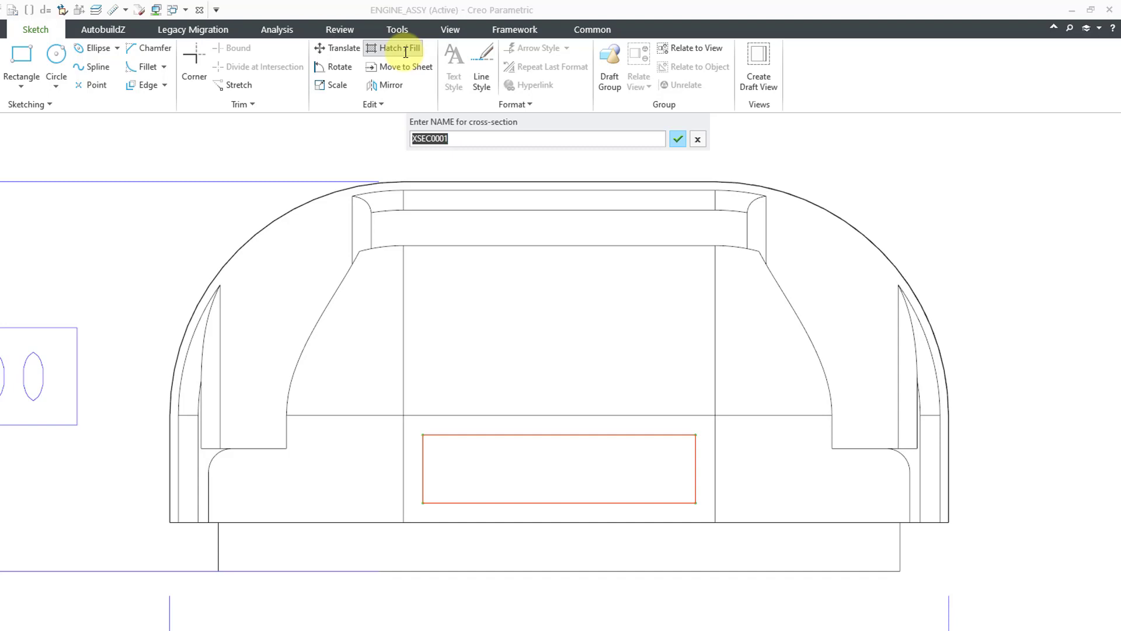
type("MARKING_XSEC")
key("Return")
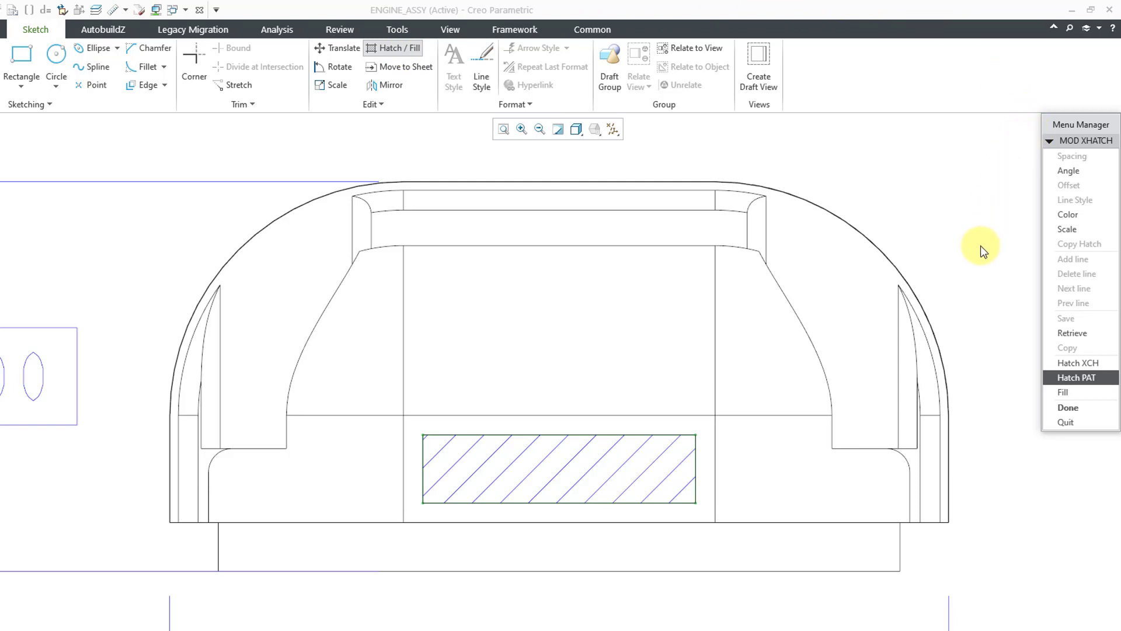
- Try the Hatch XCH type on the marking-area rectangle, and return it to Hatch PAT
left_click(1067, 378)
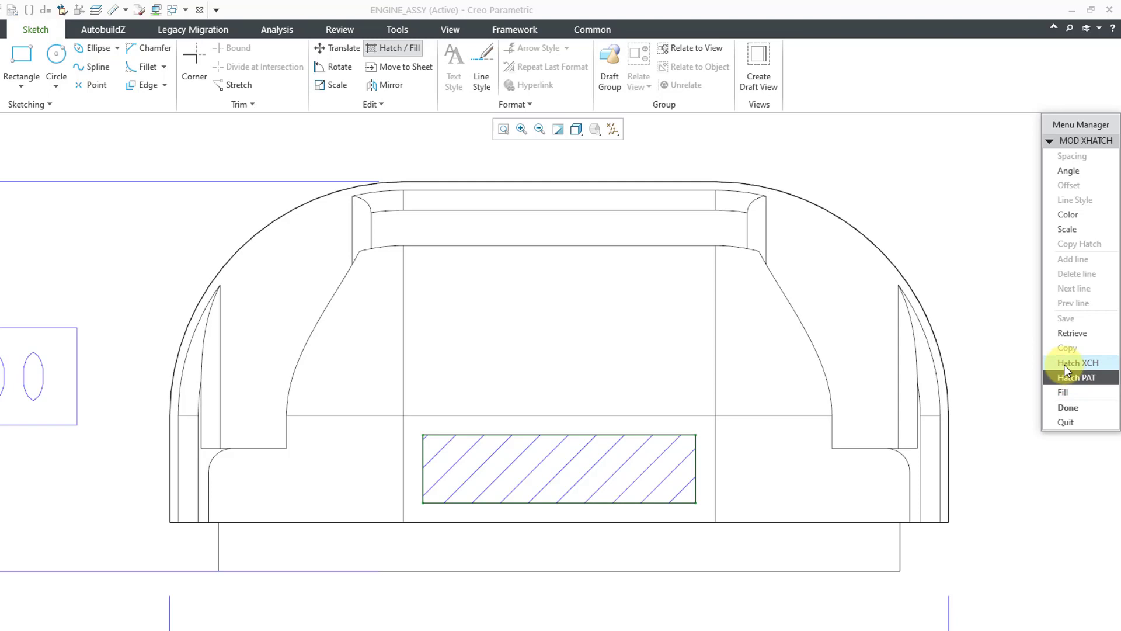
left_click(1064, 363)
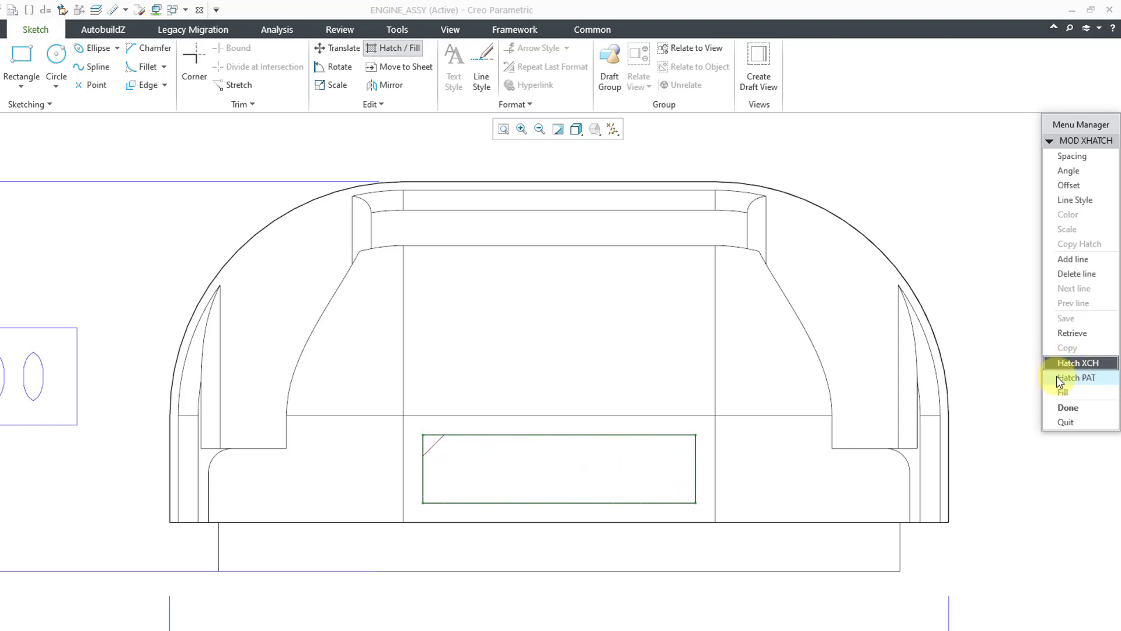
left_click(1068, 379)
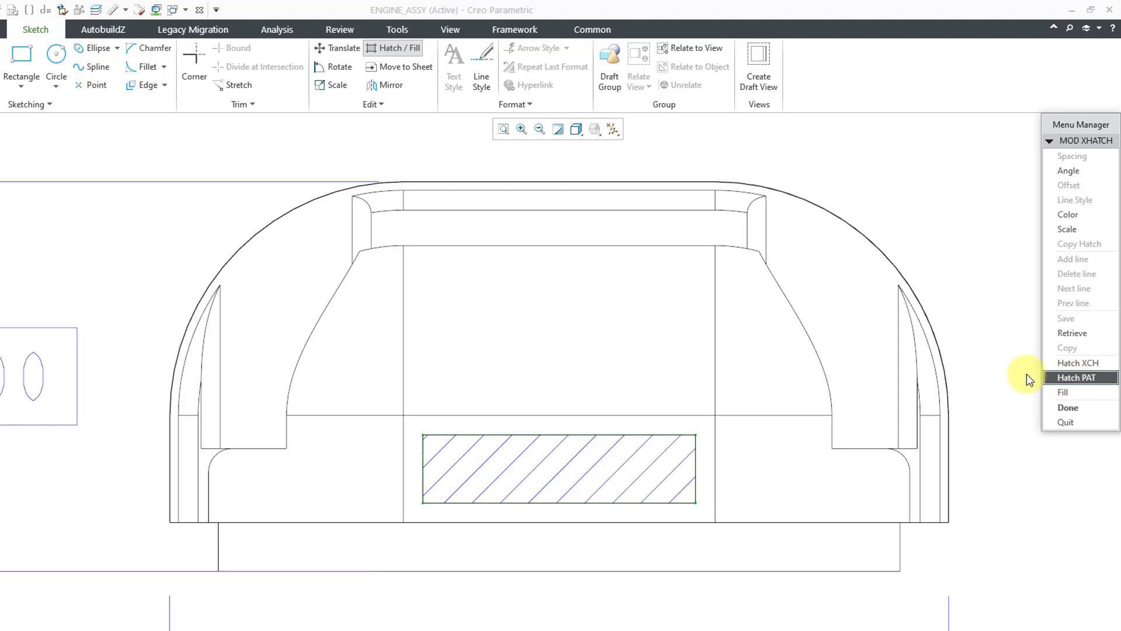
- Retrieve ansi_patterns.pat to view its hatch patterns, and close the list without choosing one
left_click(1062, 334)
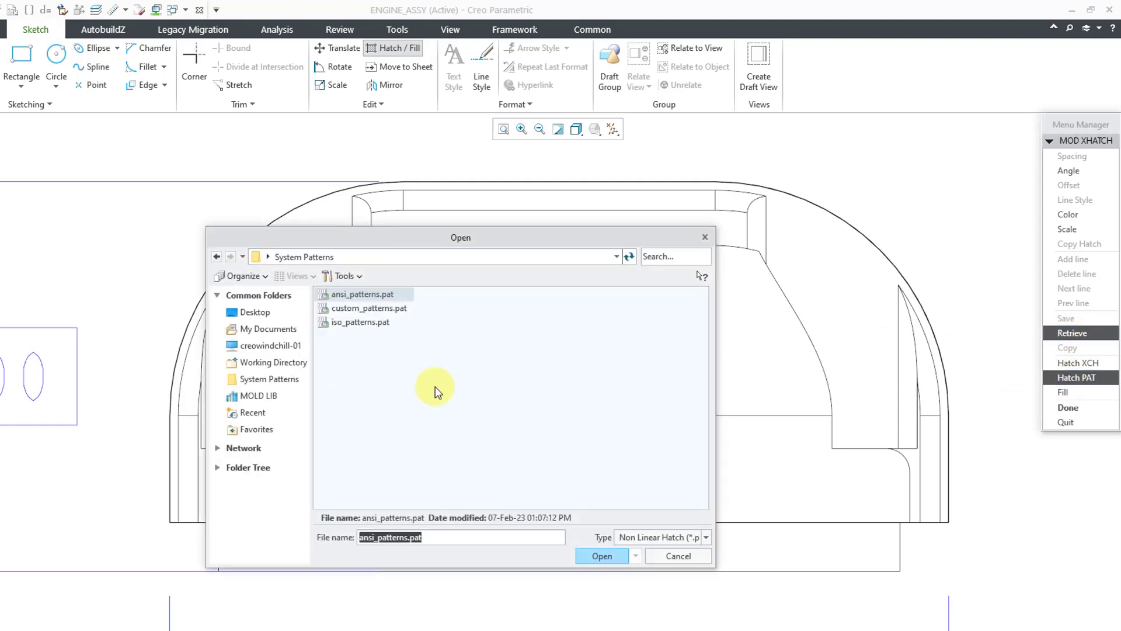
double_click(354, 295)
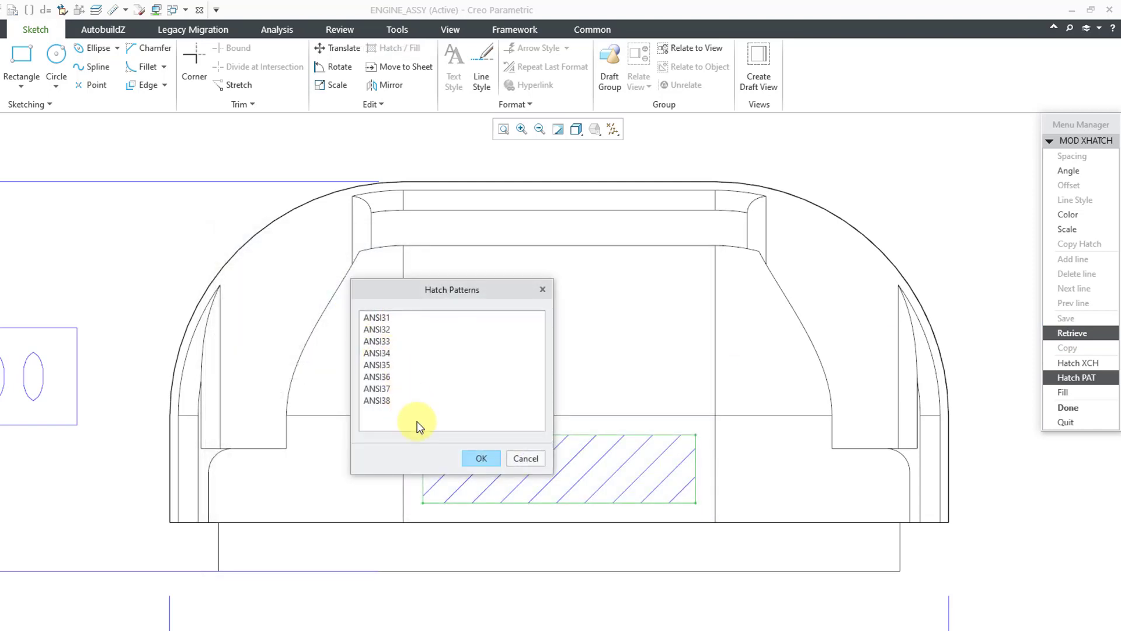
left_click(525, 458)
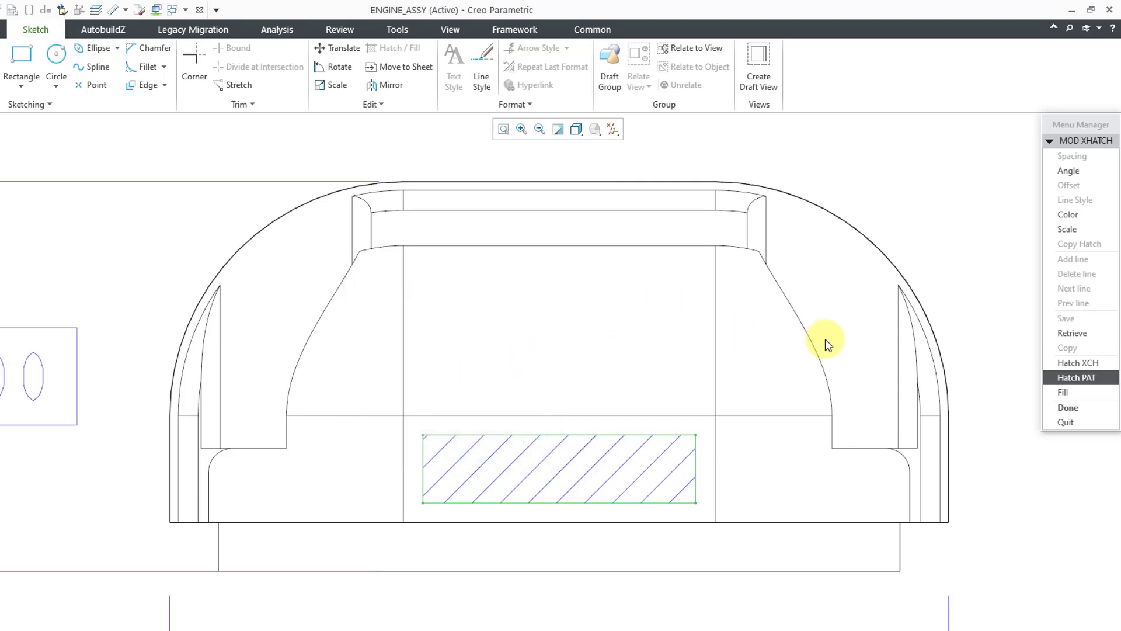
- Try overall hatch angles of 90 and 45 on the rectangle, settle on 0, and finish the hatch
left_click(1072, 172)
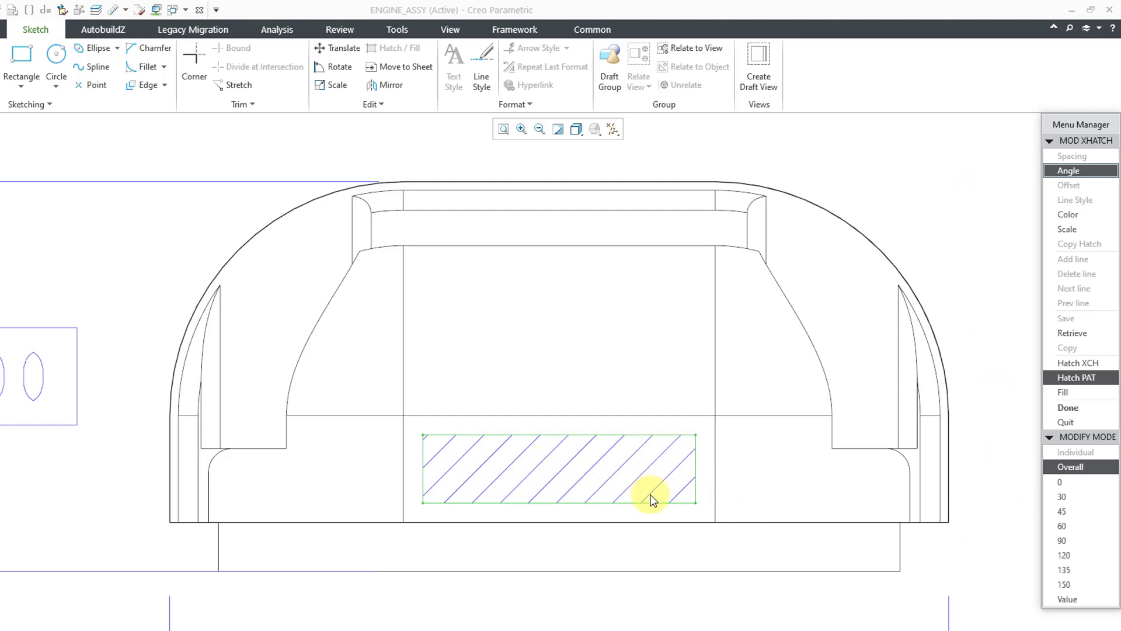
left_click(1071, 541)
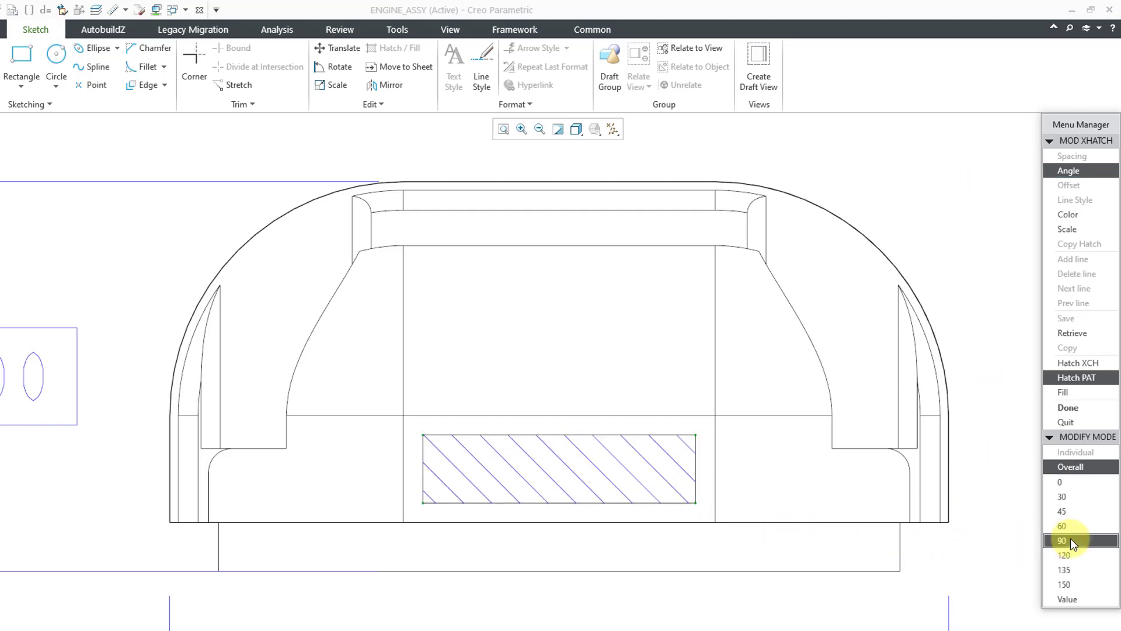
left_click(1067, 515)
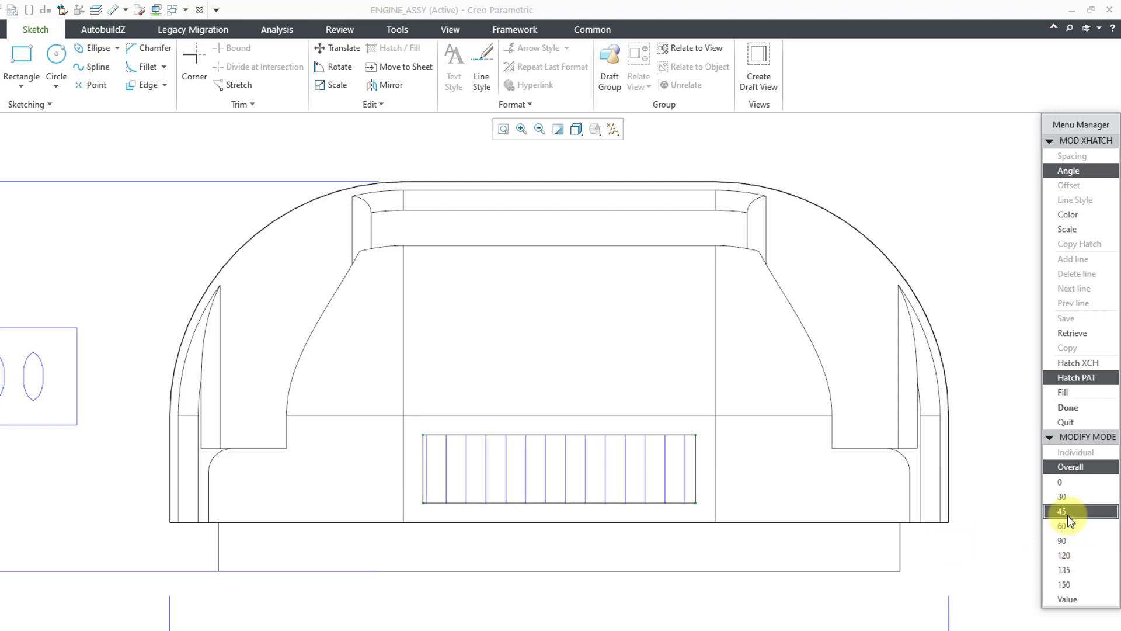
left_click(1064, 482)
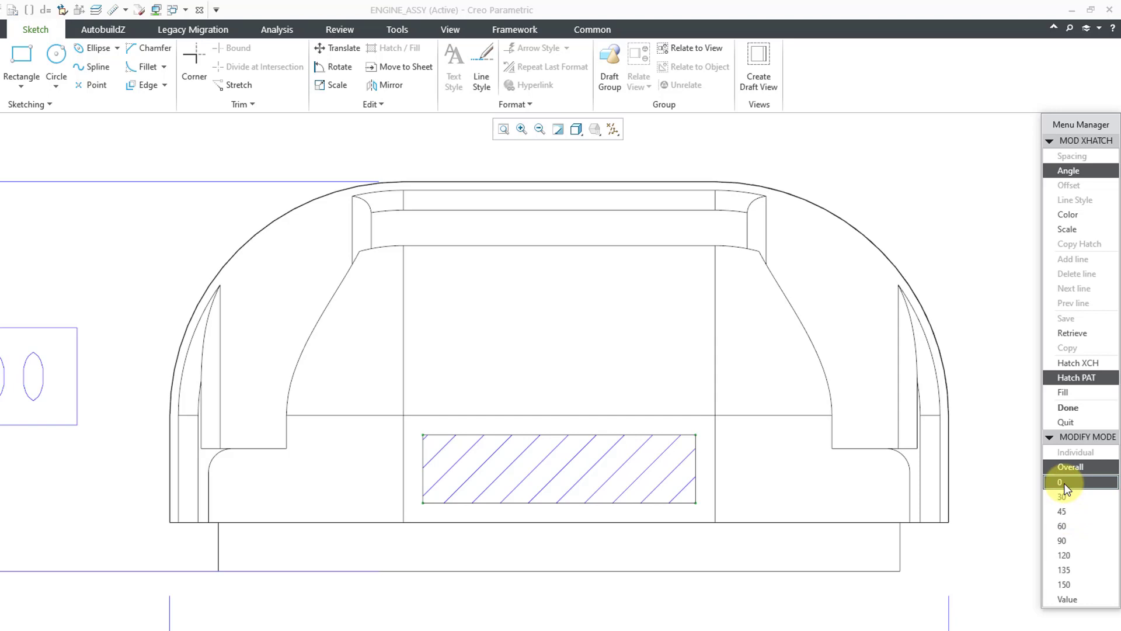
left_click(1066, 407)
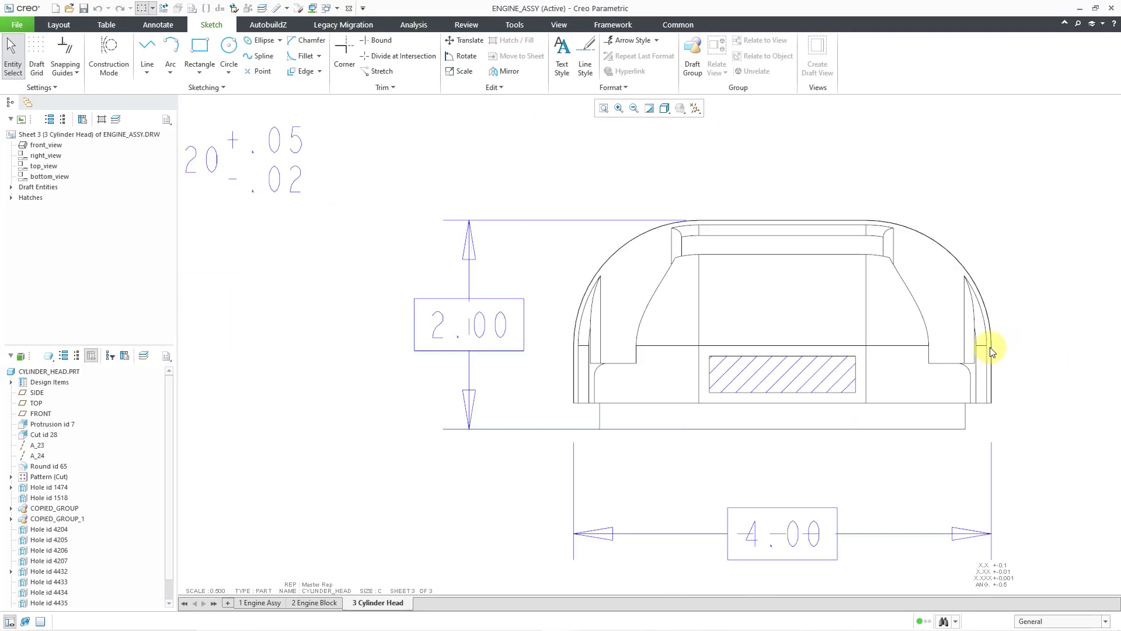
- Switch to the 2 Engine Block sheet and start a surface finish annotation for its right-hand projection view
scroll(839, 325, "down", 7)
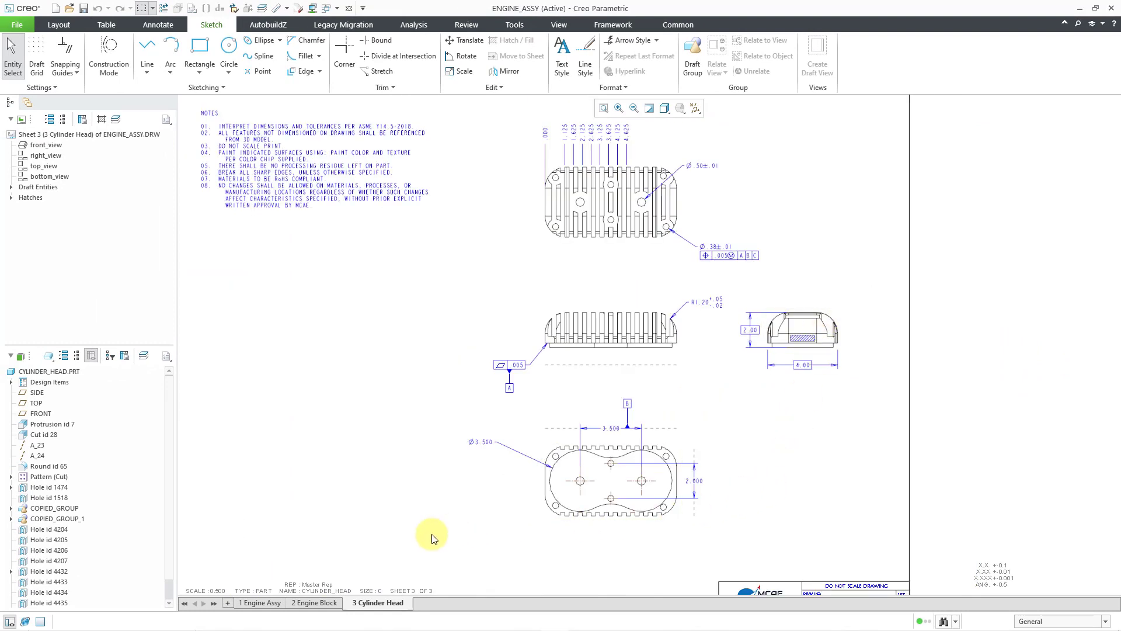
left_click(331, 604)
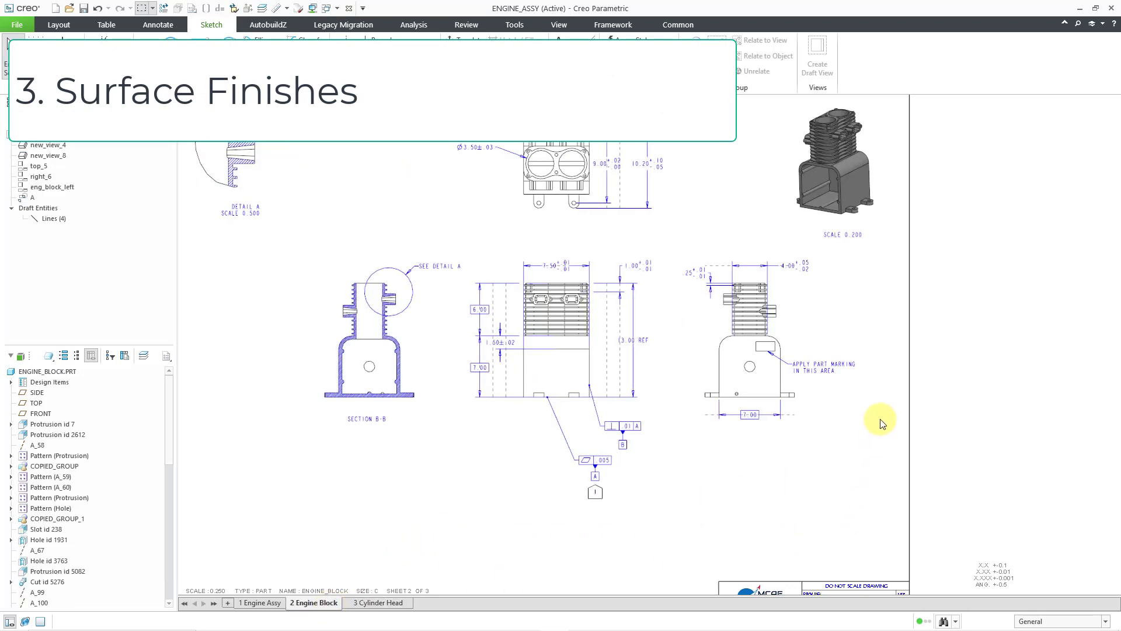
scroll(883, 386, "down", 5)
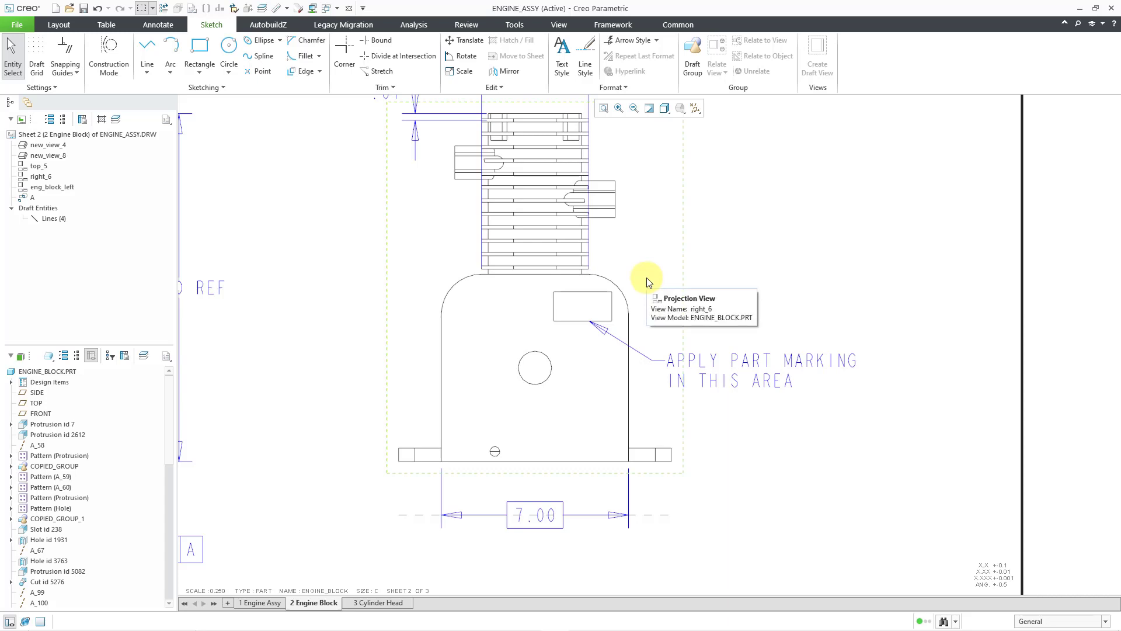
middle_click_drag(646, 282, 613, 302)
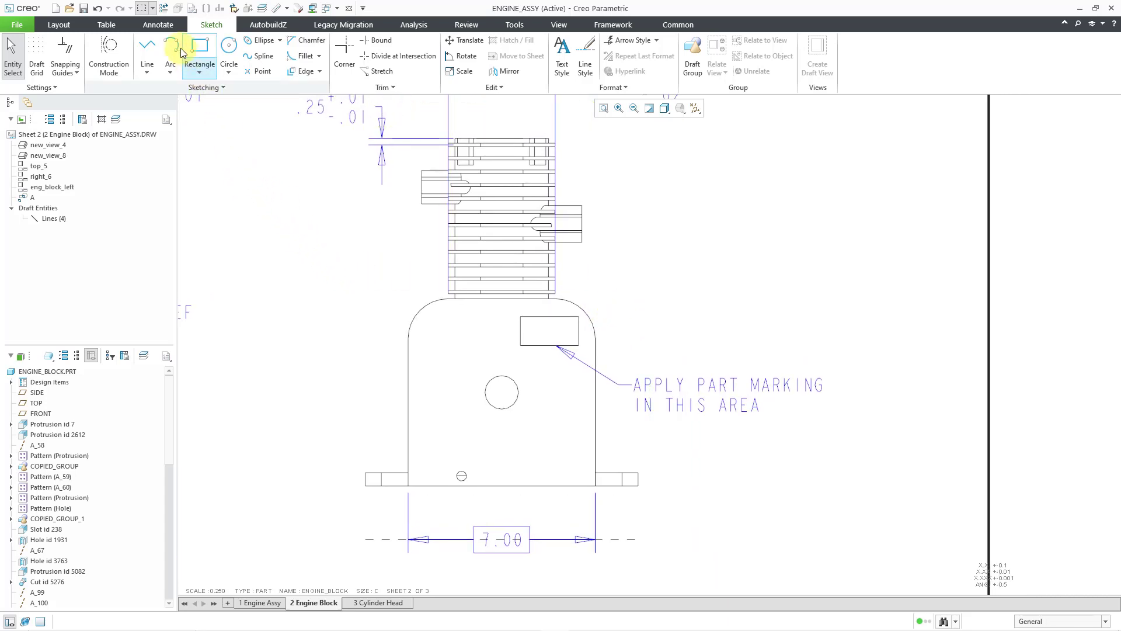
left_click(158, 25)
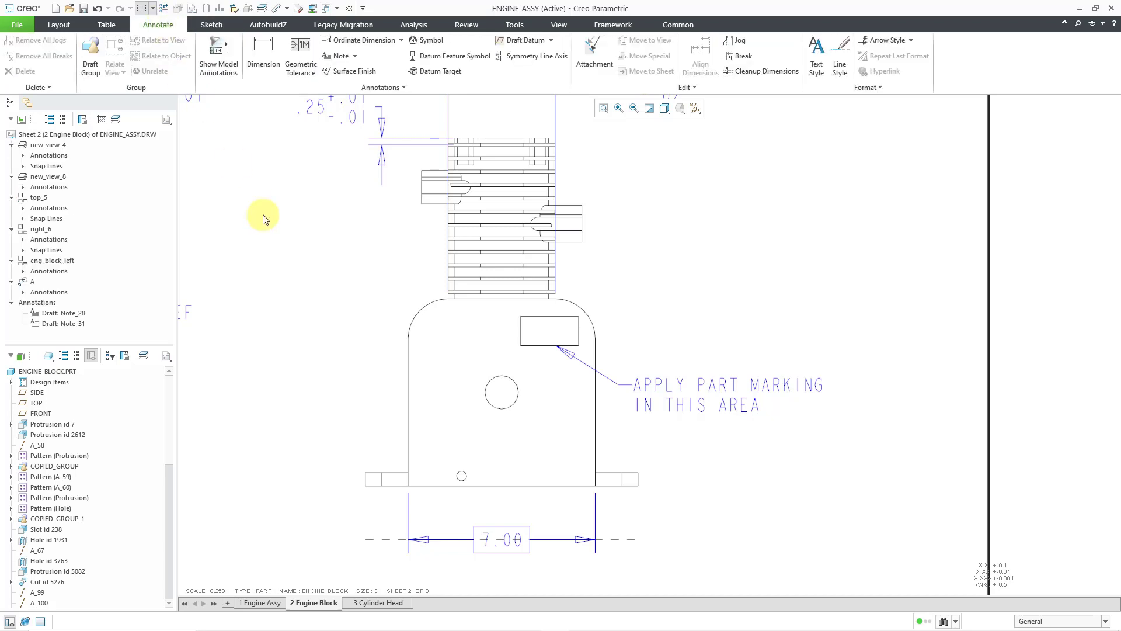
left_click(348, 73)
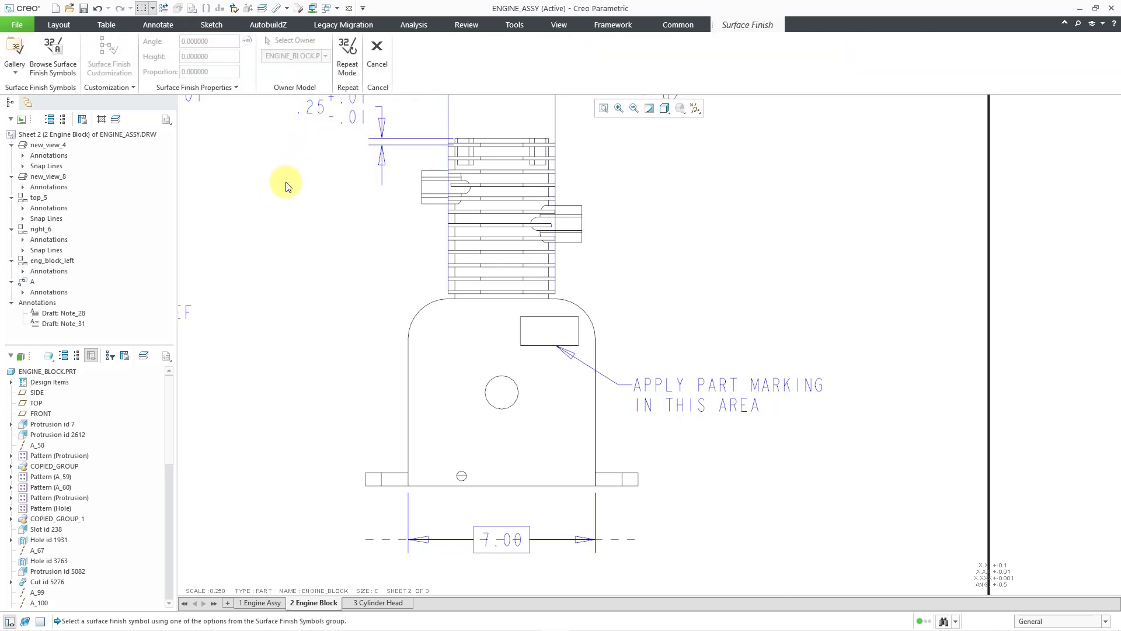
- Browse the surface finish symbol library and load standard1.sym from the machined folder
left_click(15, 72)
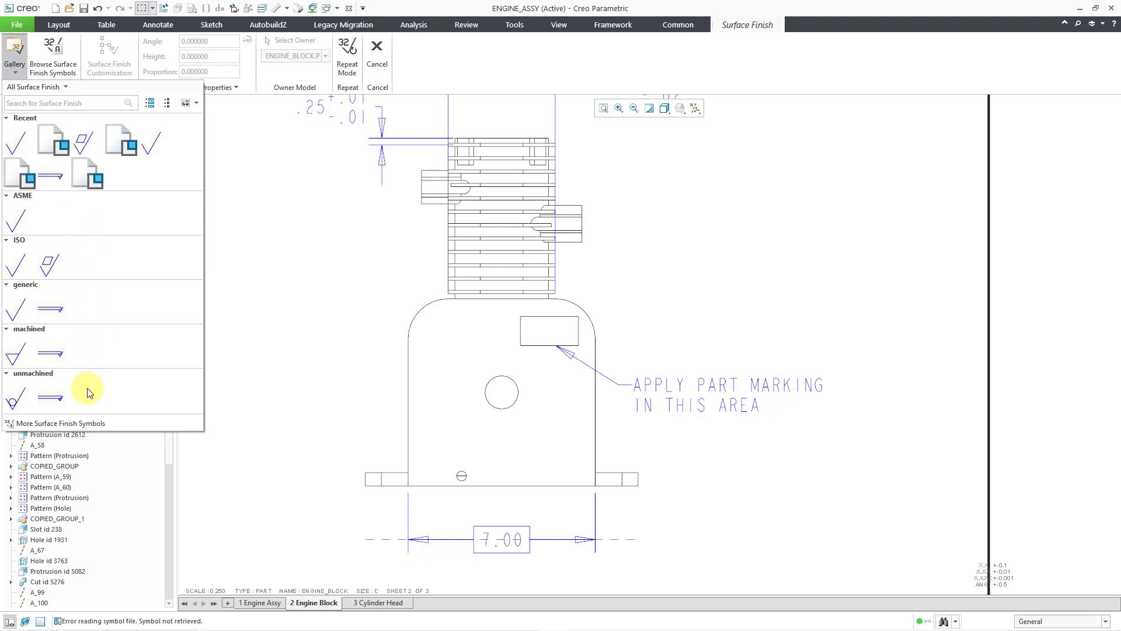
left_click(61, 73)
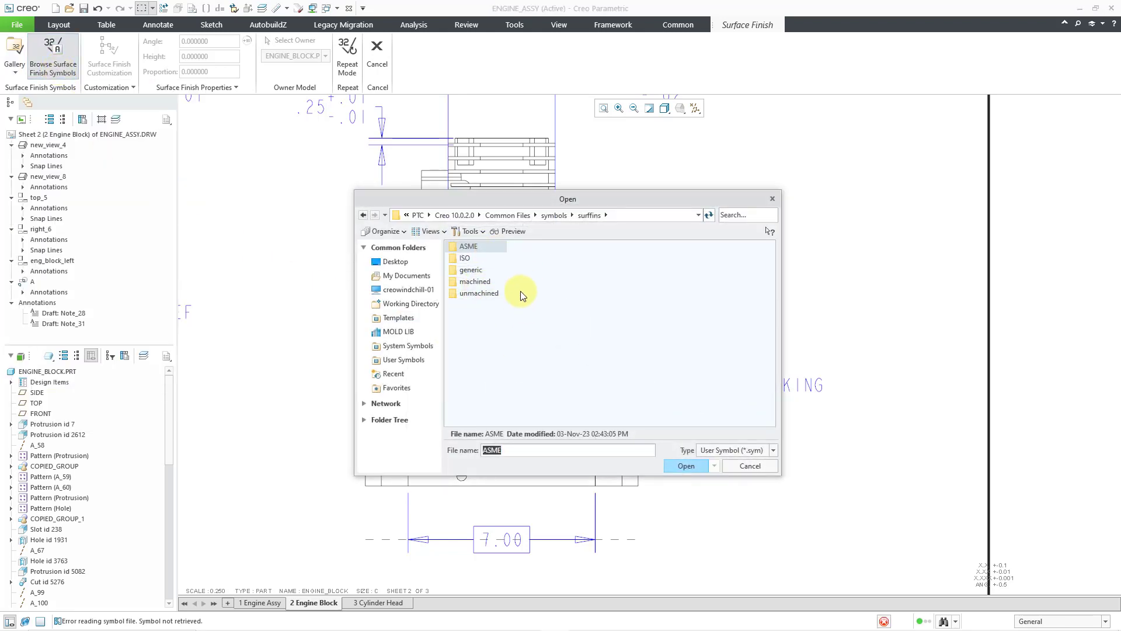
double_click(471, 245)
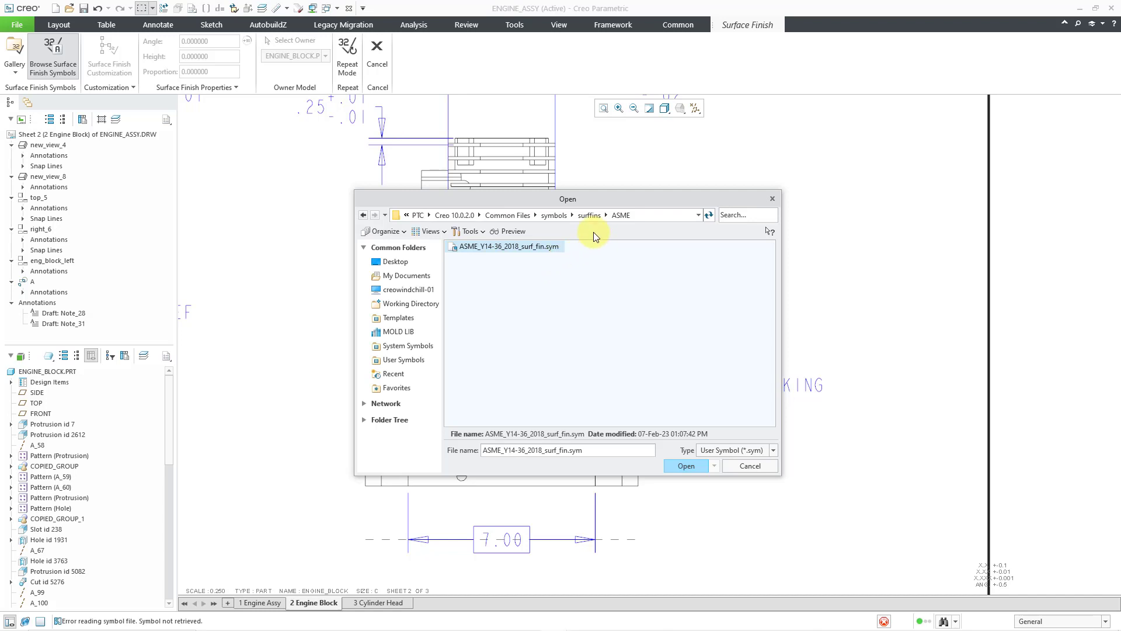
left_click(590, 216)
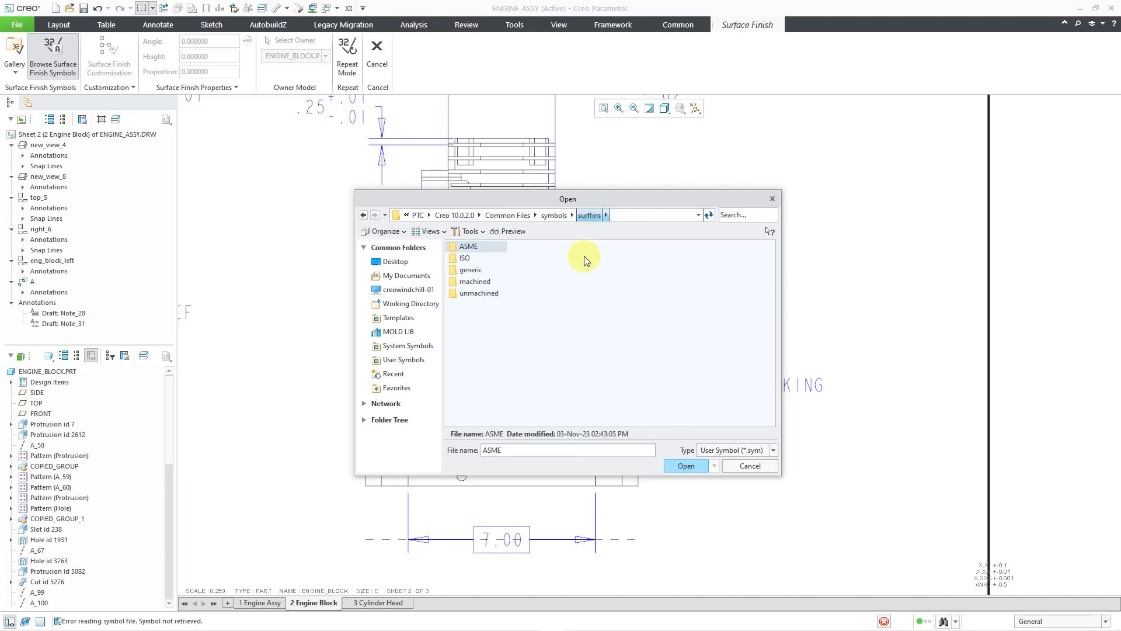
double_click(475, 282)
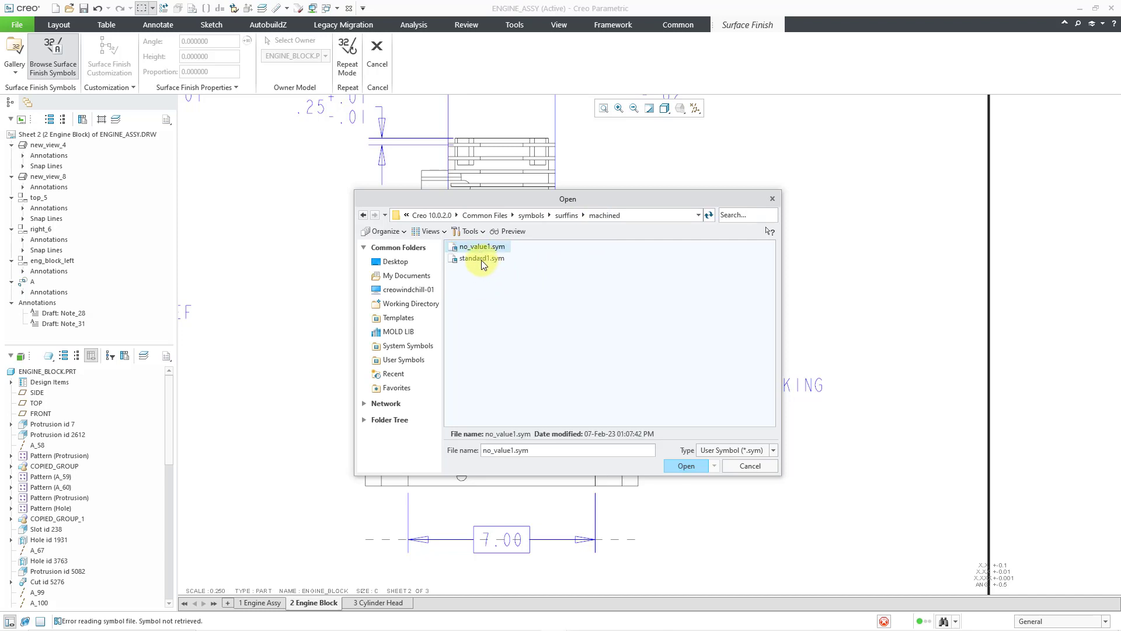
double_click(481, 259)
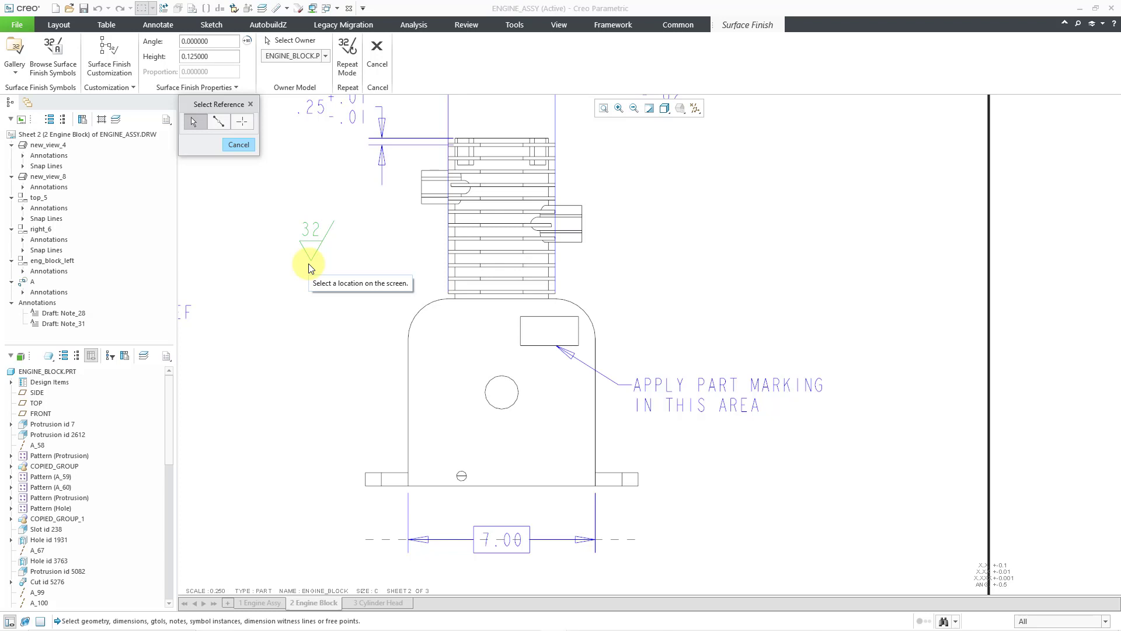
- Set the symbol's roughness height to 63 and place it with a leader to the engine block's rounded corner above the marking area
left_click(116, 71)
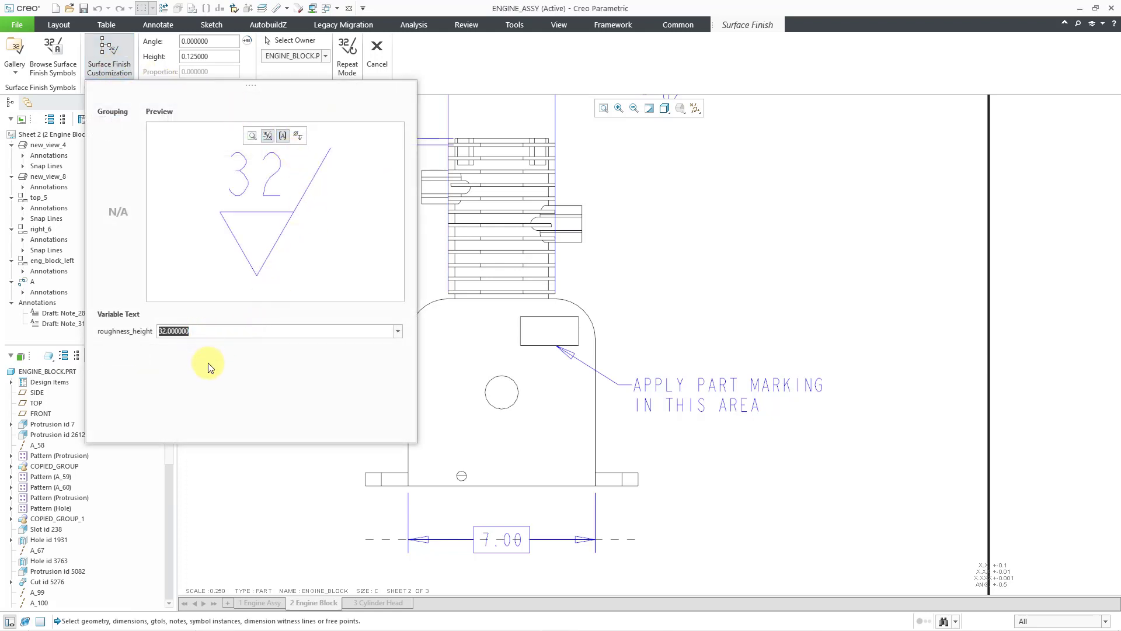
type("63")
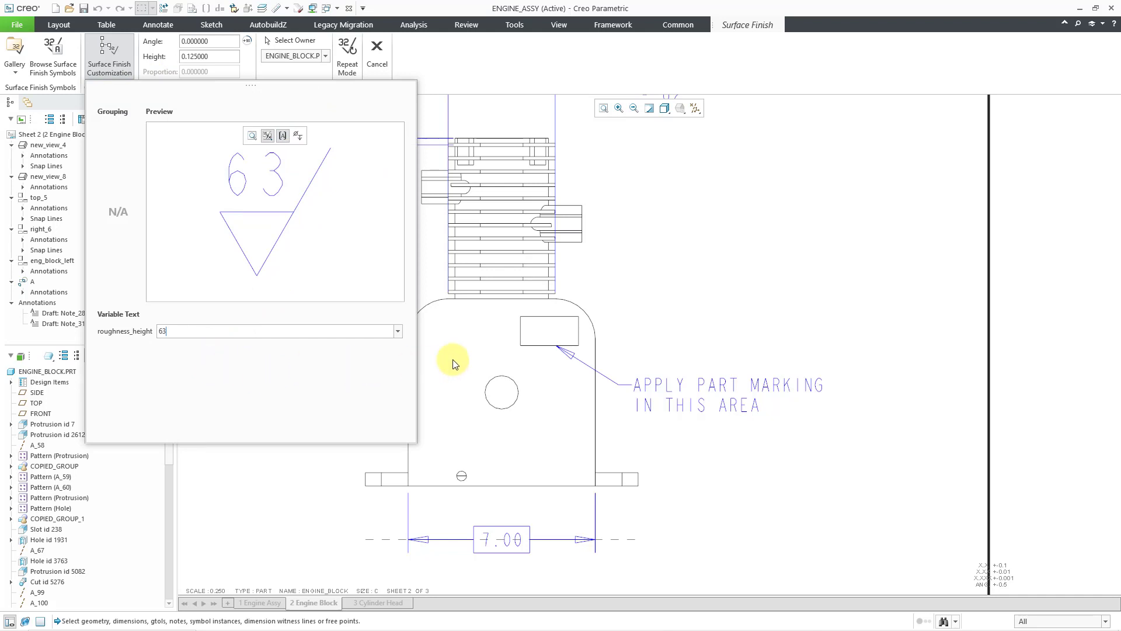
left_click(587, 310)
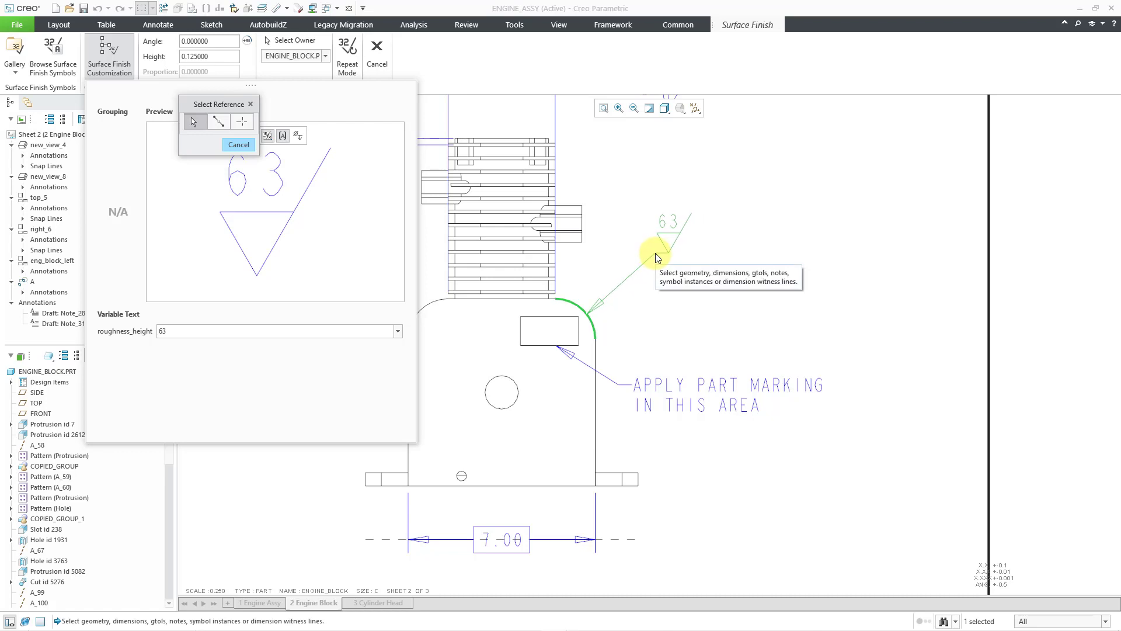
left_click(655, 254)
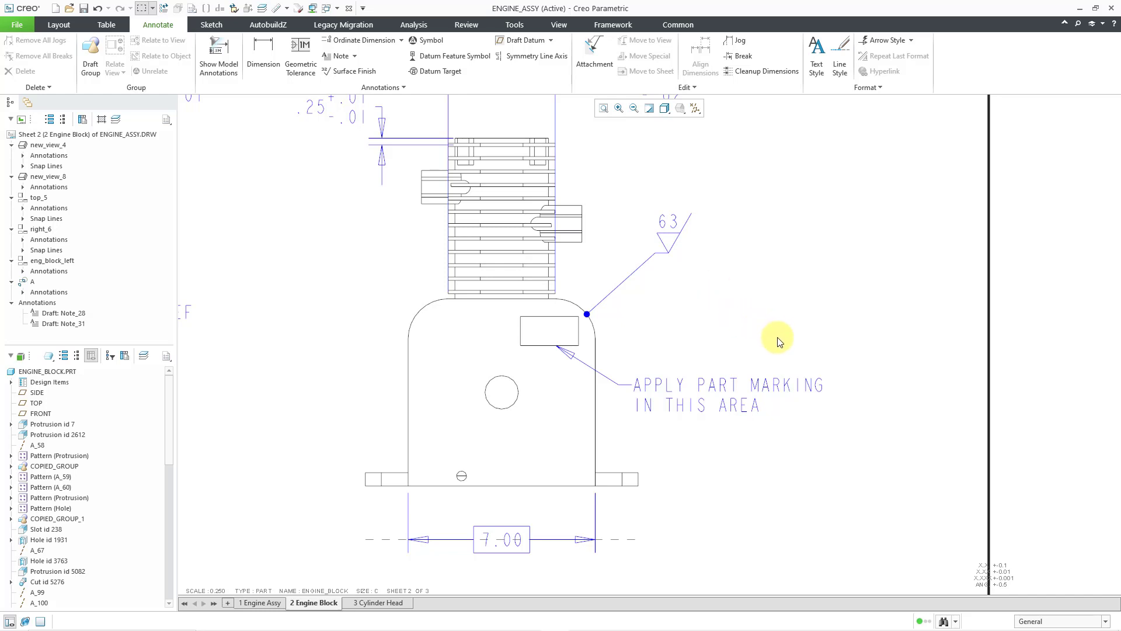
- Switch to the 1 Engine Assy sheet
scroll(796, 408, "up", 3)
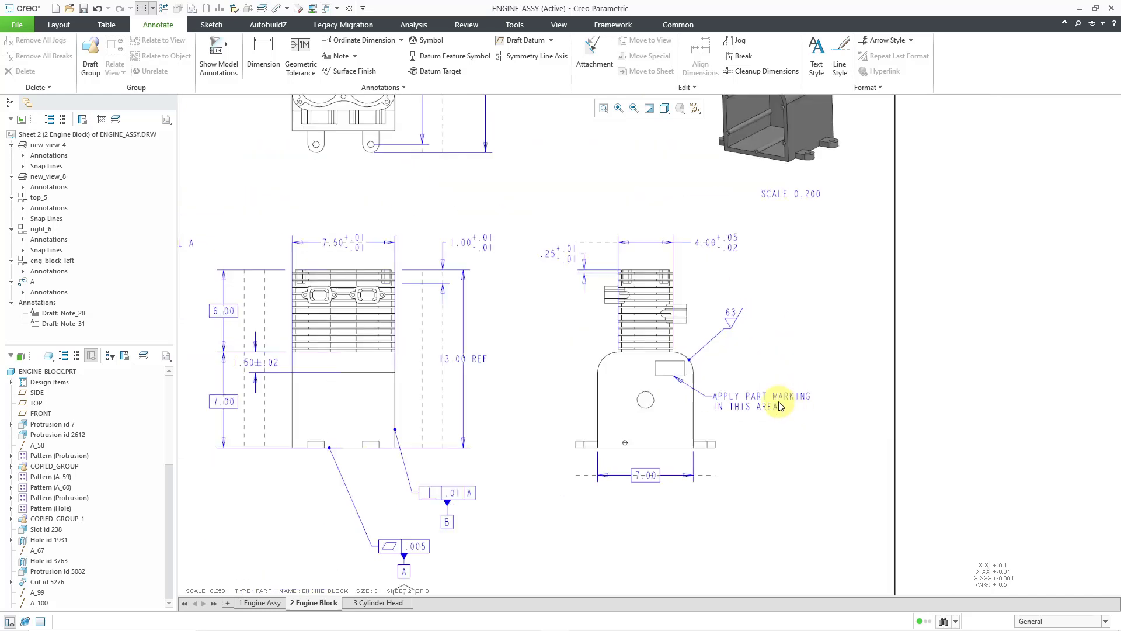
scroll(747, 358, "up", 2)
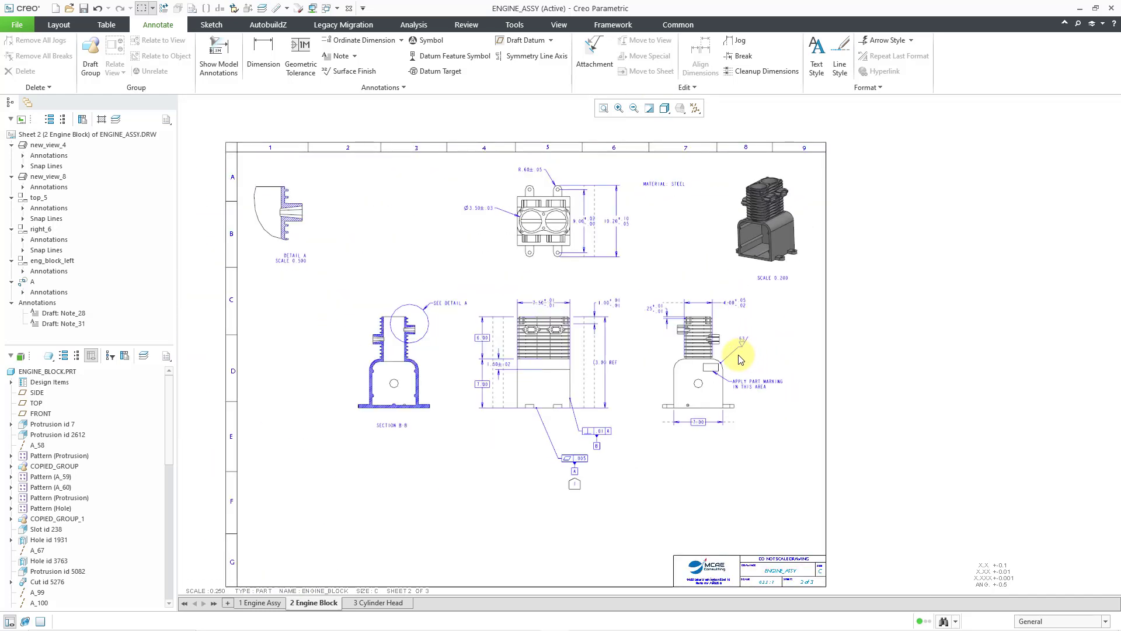
middle_click_drag(740, 360, 810, 348)
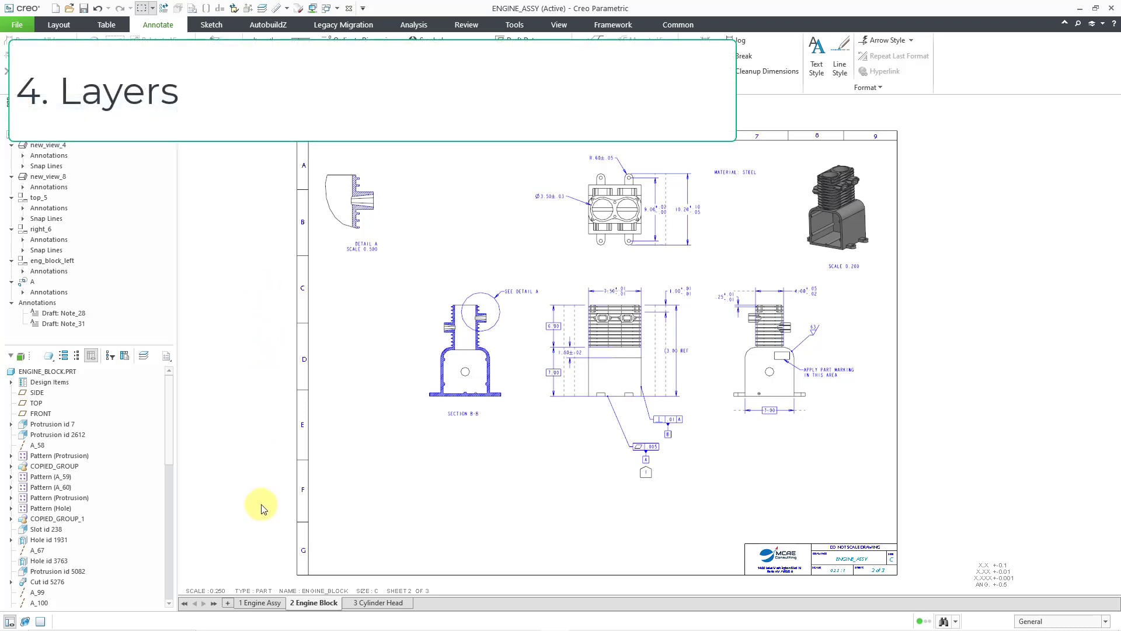
left_click(262, 602)
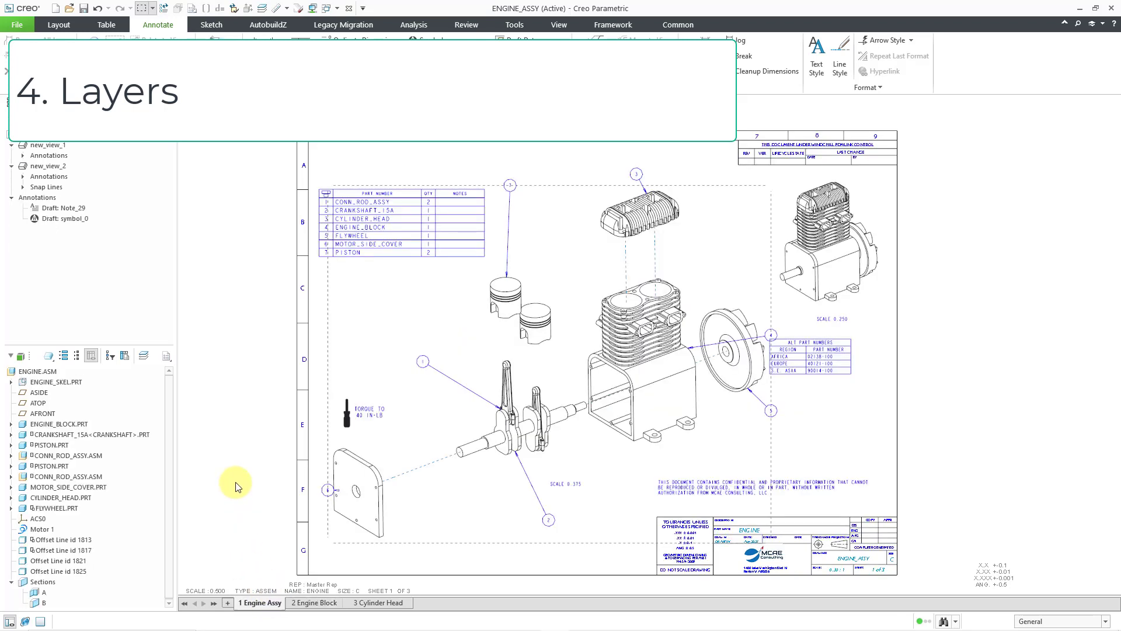
- Move balloon 4 of the exploded view up above the engine block, between the cylinder head and the small assembly view
left_click(773, 337)
left_click_drag(773, 336, 713, 185)
left_click(891, 372)
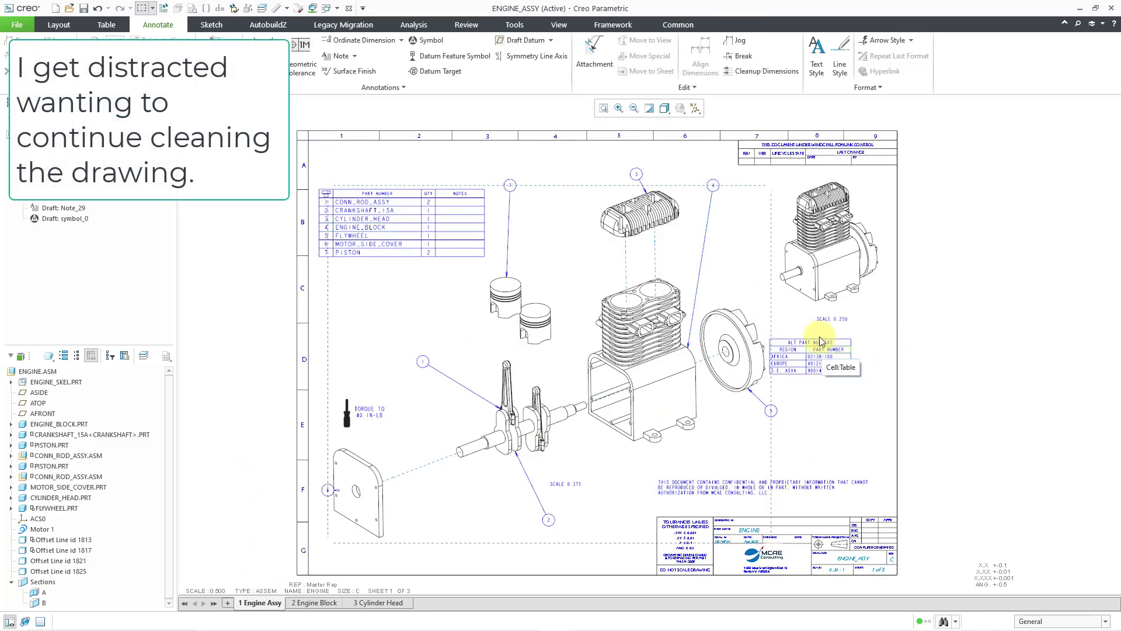
- Shift the ALT PART NUMBERS table slightly to the right, clear of the dashed snap line beside the flywheel
left_click(819, 342)
left_click_drag(771, 339, 792, 342)
left_click(841, 435)
- Move balloon 6 up and to the left of the motor side cover so its leader is no longer cramped
scroll(329, 492, "down", 6)
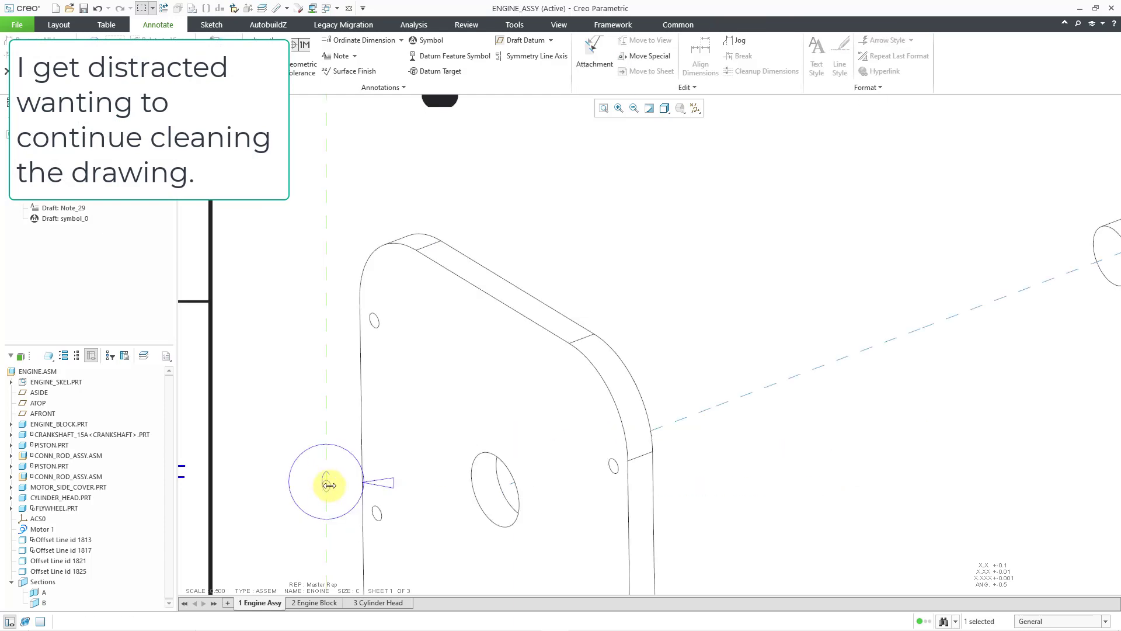
left_click(299, 454)
left_click_drag(325, 482, 261, 381)
scroll(302, 389, "up", 6)
left_click(316, 470)
mouse_move(323, 473)
middle_mouse_down()
mouse_move(375, 535)
mouse_move(391, 535)
mouse_move(396, 579)
mouse_move(409, 576)
middle_mouse_up()
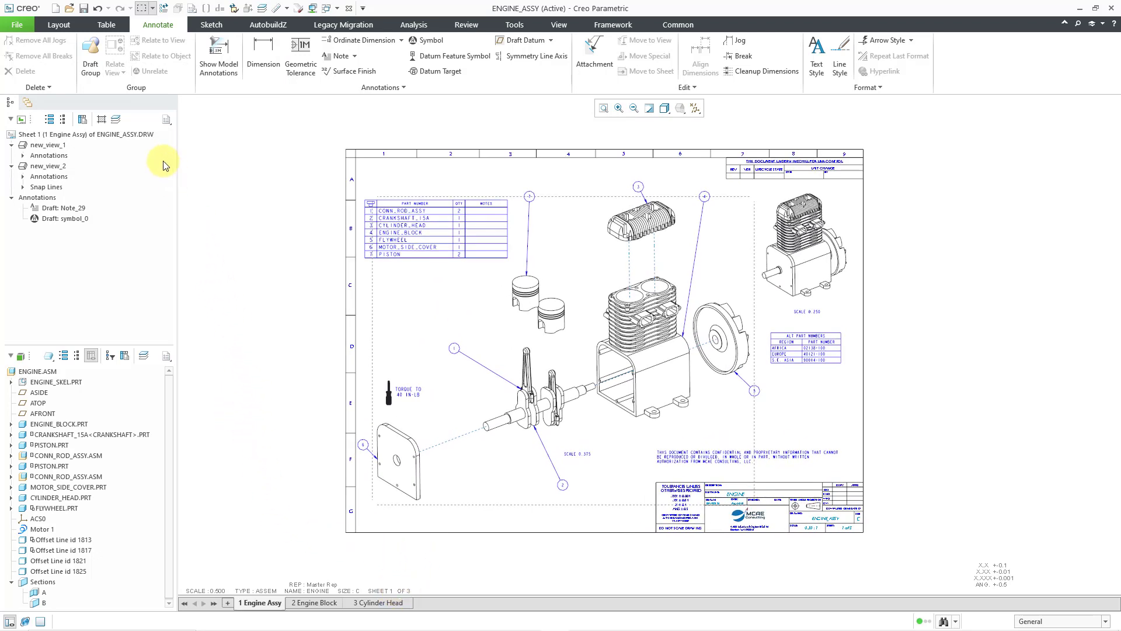
- Open the drawing's layer tree and review the drawing layer status control options without changing them
left_click(117, 122)
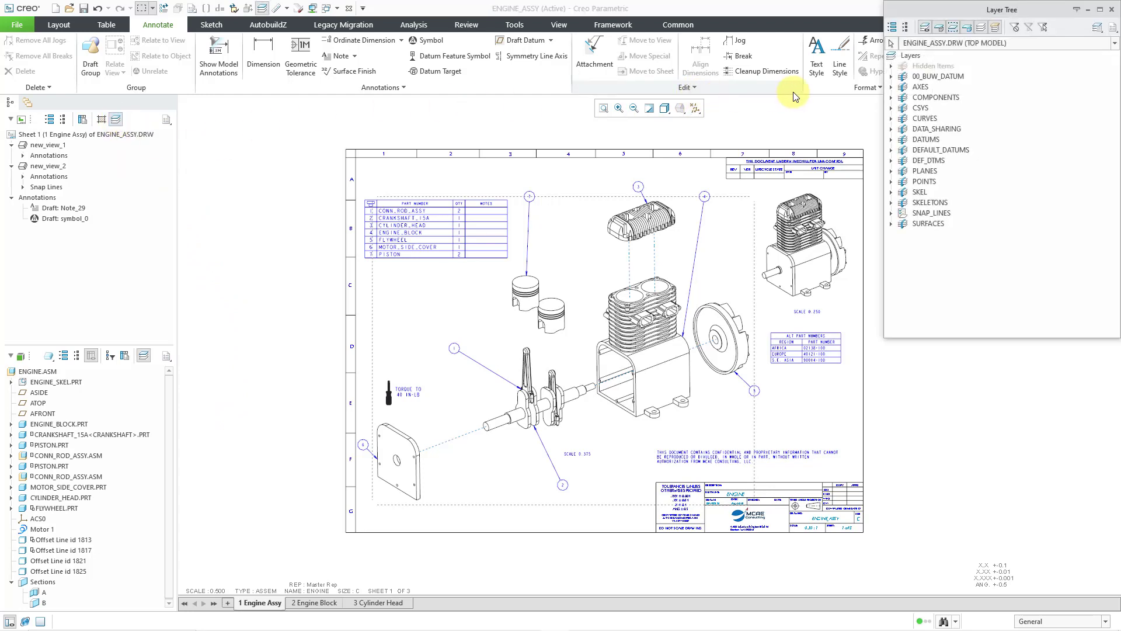
left_click(1113, 27)
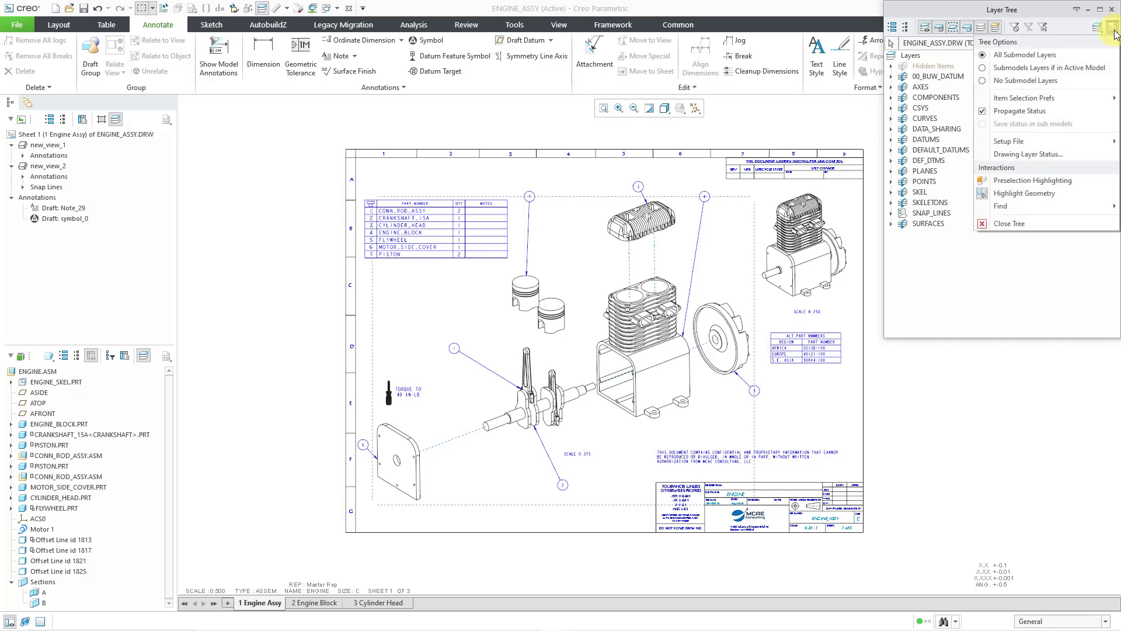
left_click(1058, 155)
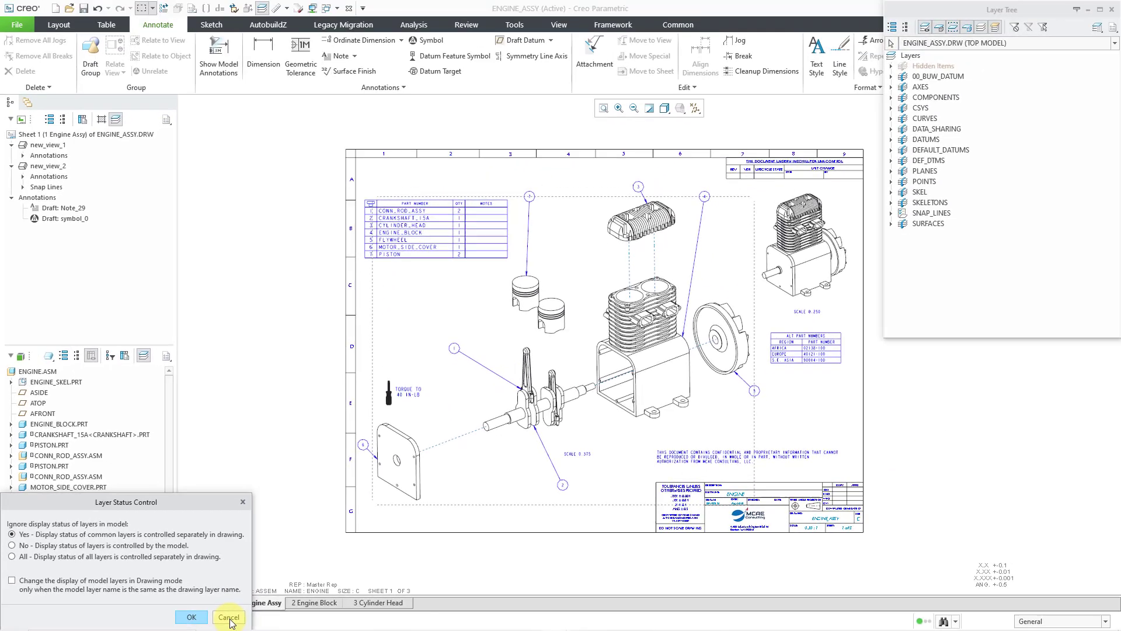
left_click(229, 618)
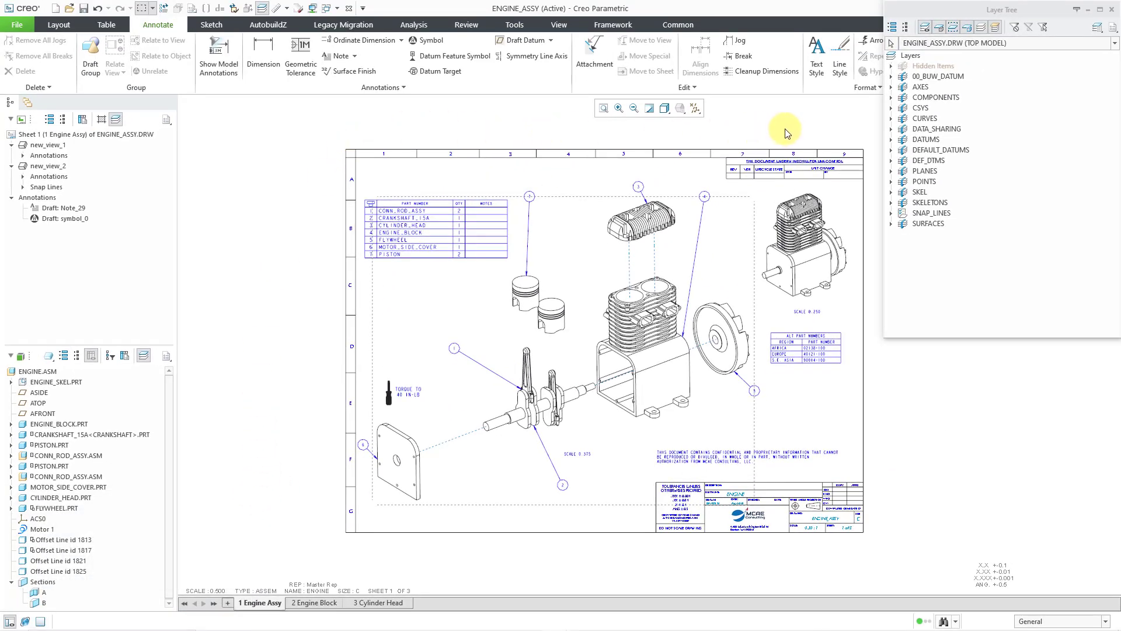
- Hide all layers of ENGINE_ASSY.DRW at once from the top level of the layer tree
left_click(909, 59)
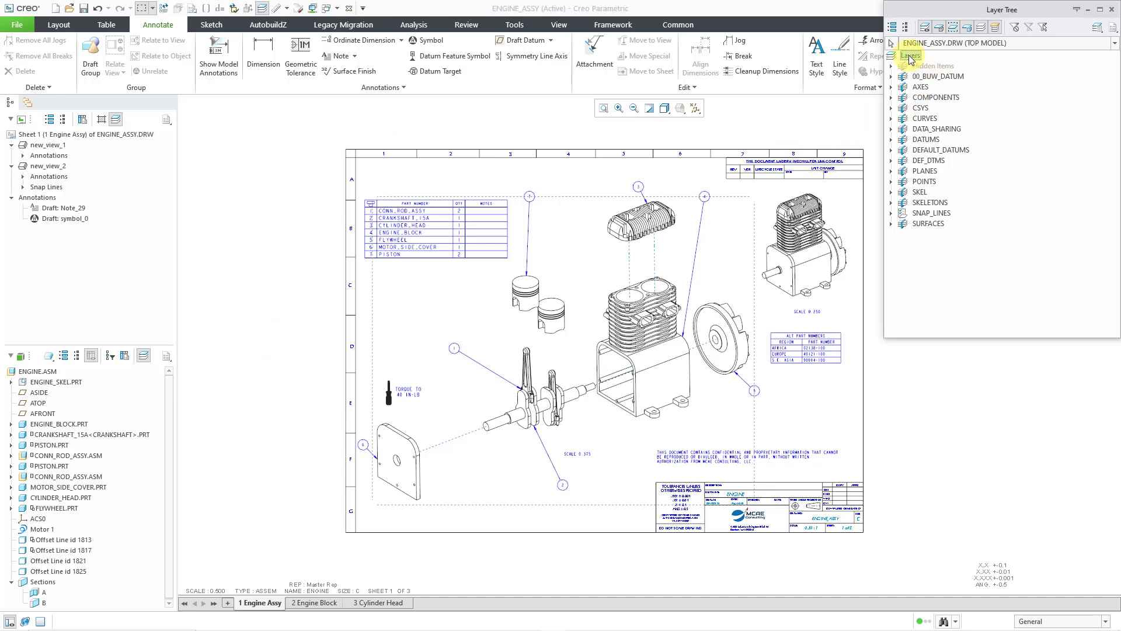
right_click(910, 57)
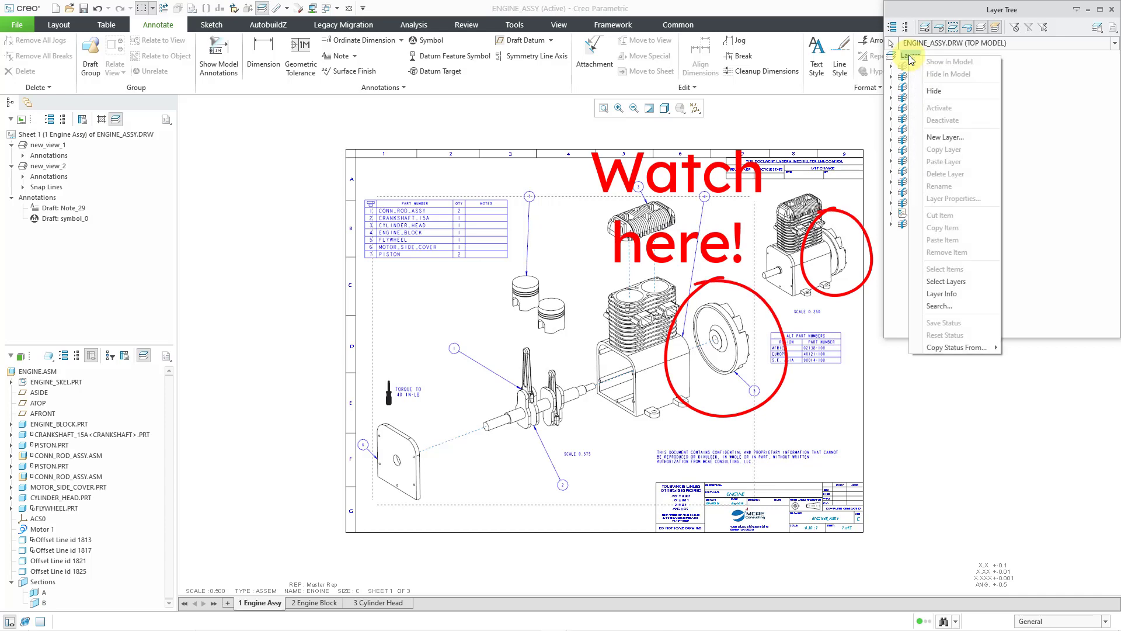
left_click(934, 91)
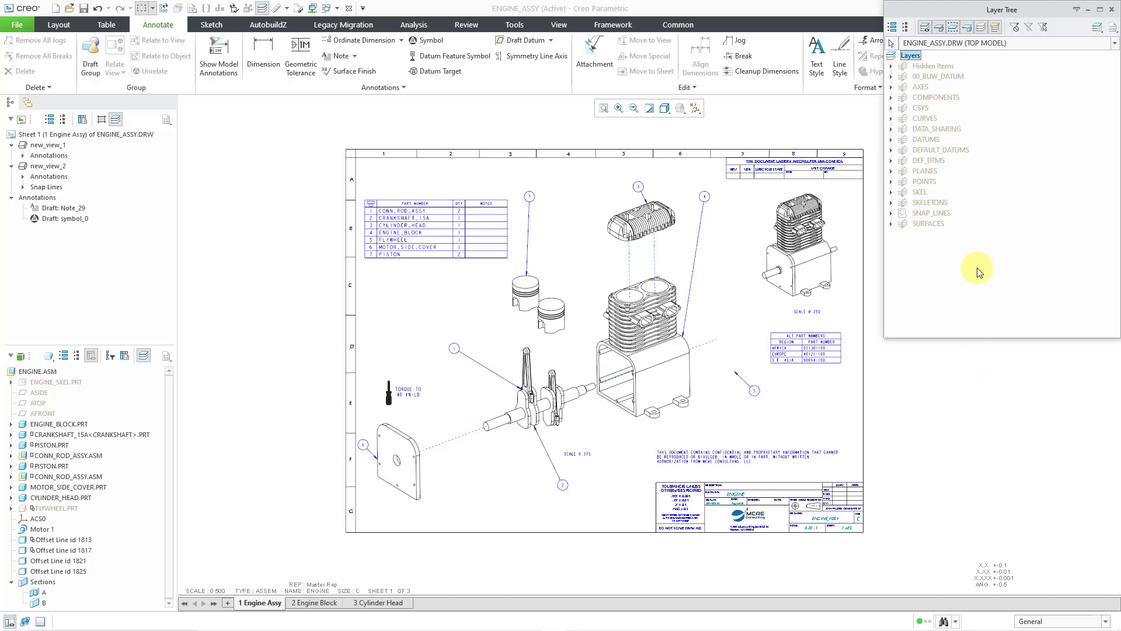
- Show the COMPONENTS and SNAP_LINES layers again and close the layer tree
right_click(944, 97)
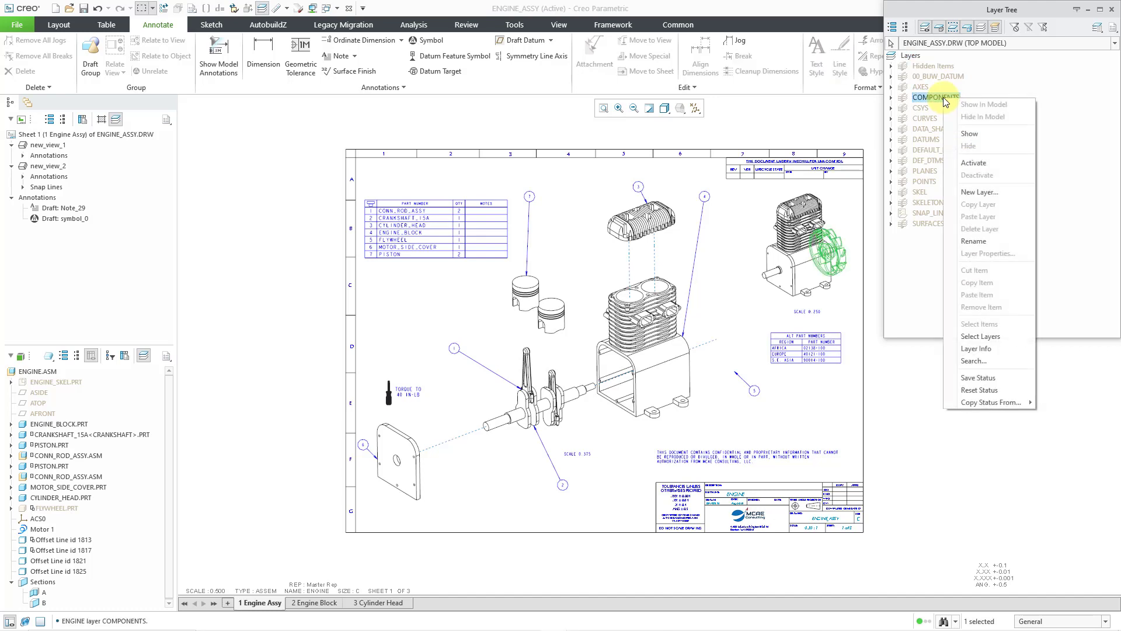
left_click(970, 134)
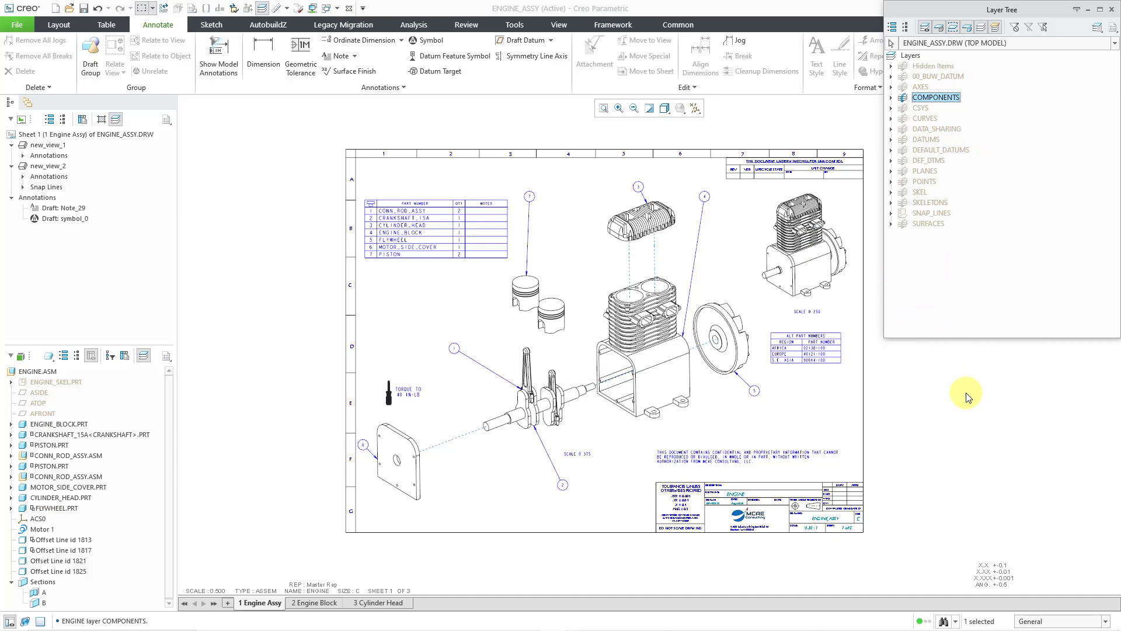
right_click(937, 213)
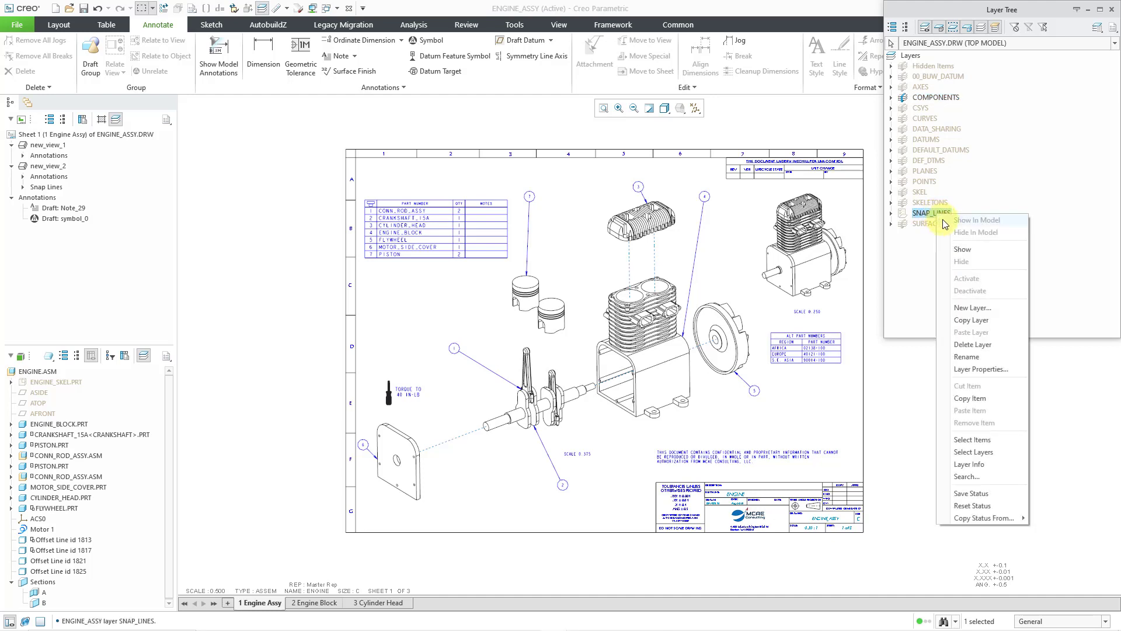
left_click(961, 249)
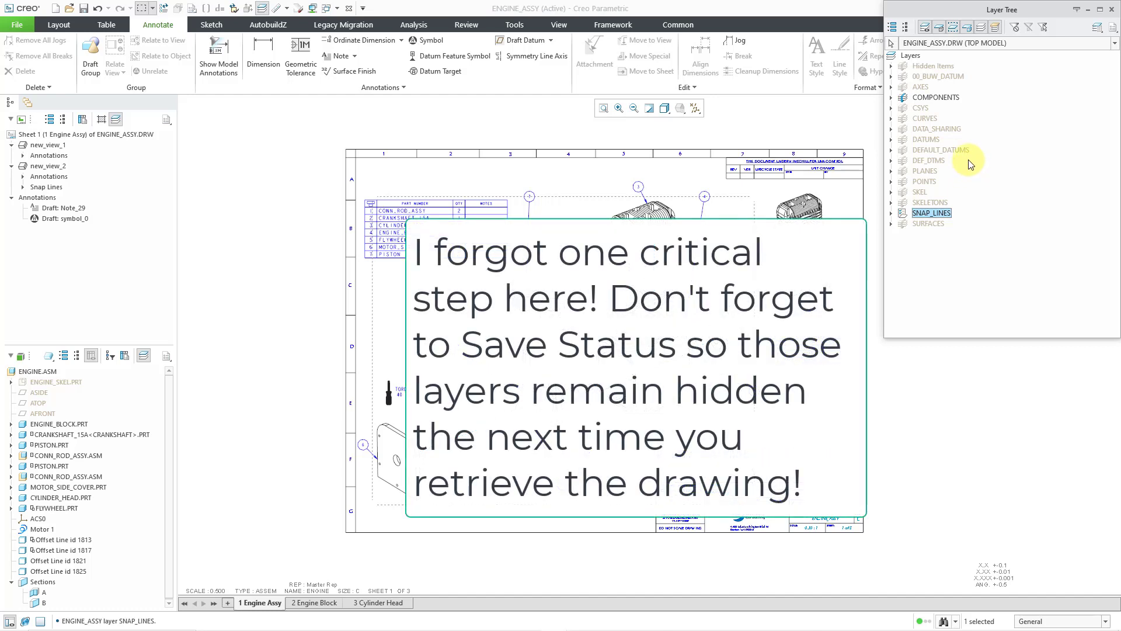
left_click(697, 111)
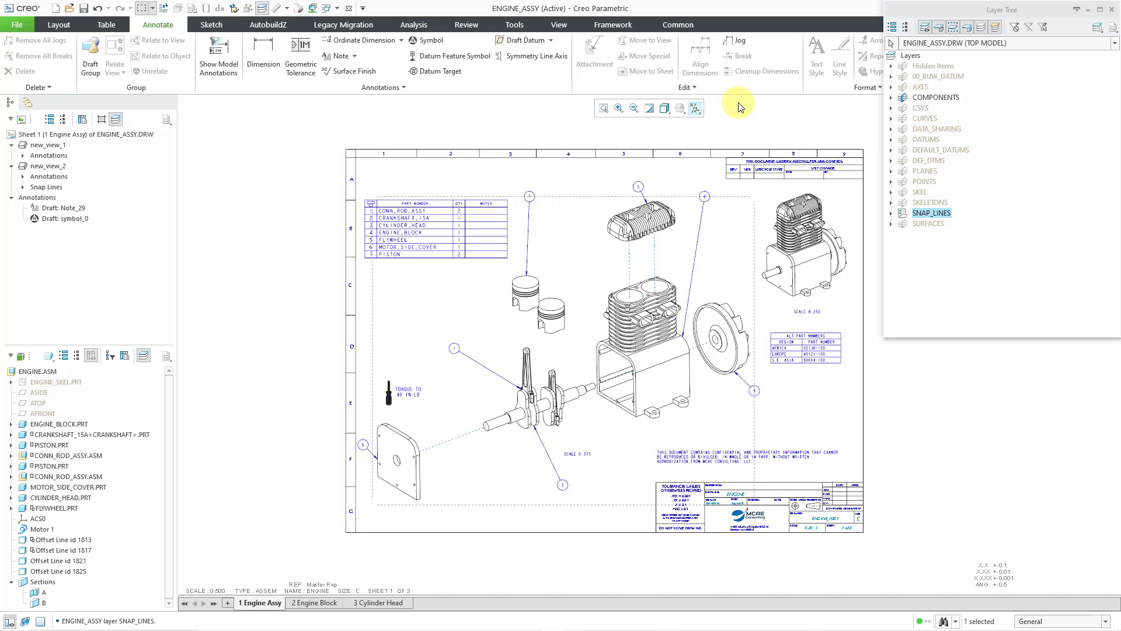
left_click(1111, 10)
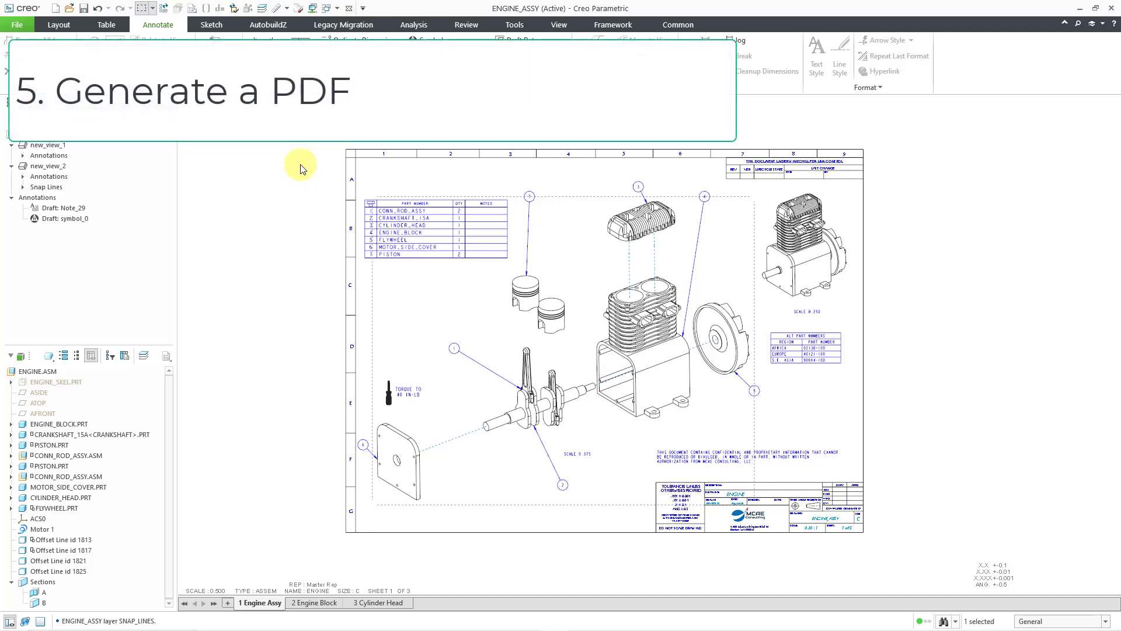
- Open the drawing's export setup to review the available output formats, including PDF, and leave it without exporting
left_click(23, 27)
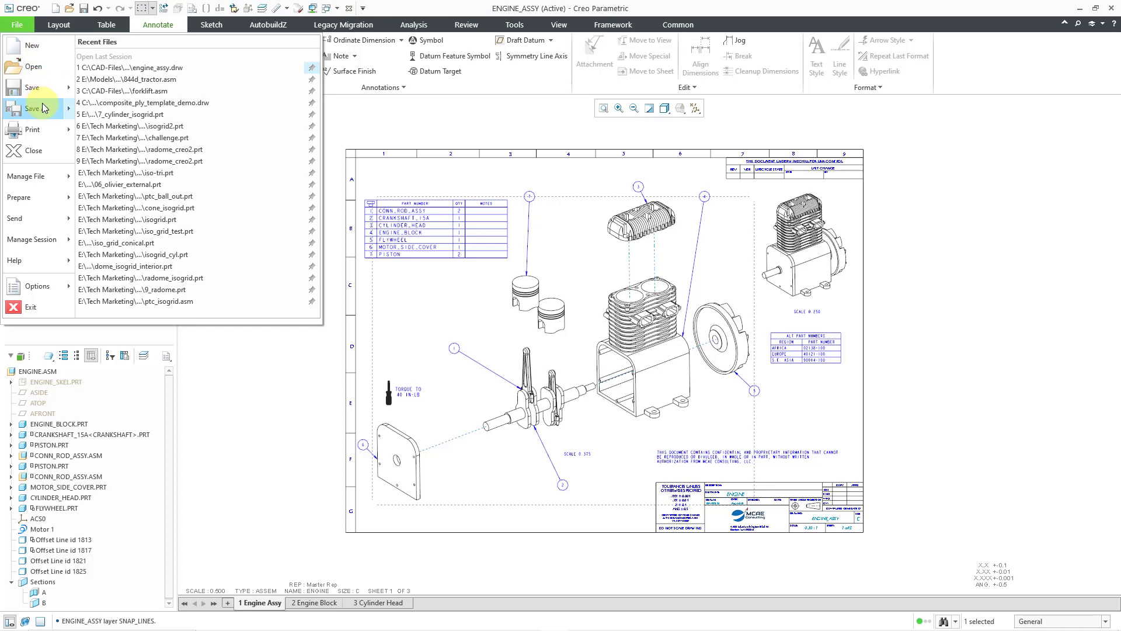
mouse_move(47, 108)
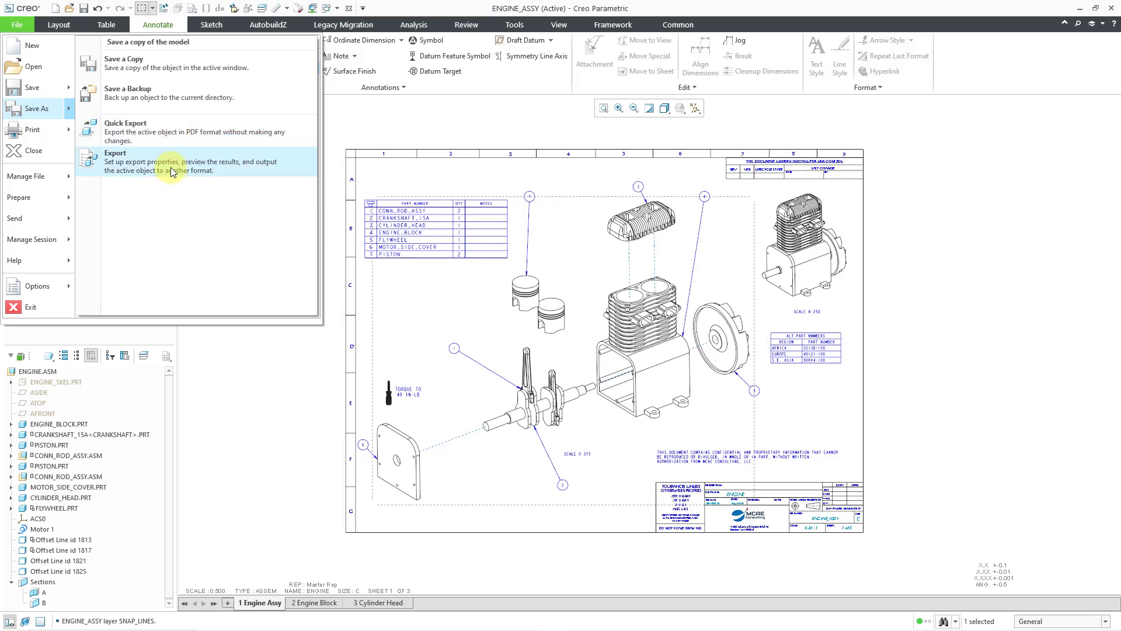
left_click(170, 167)
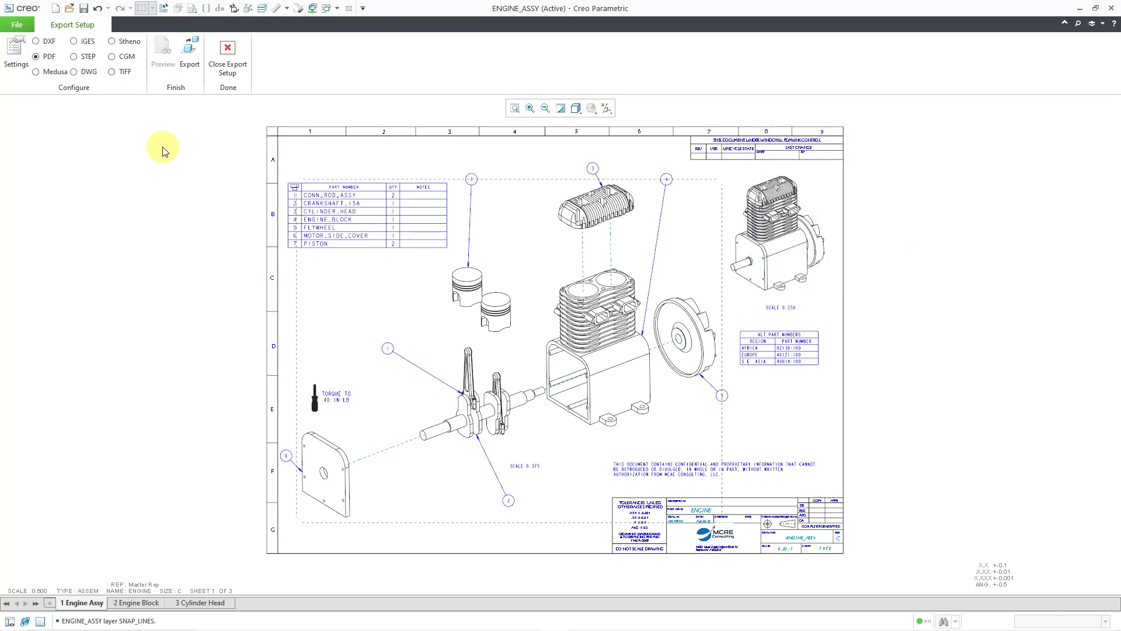
left_click(227, 68)
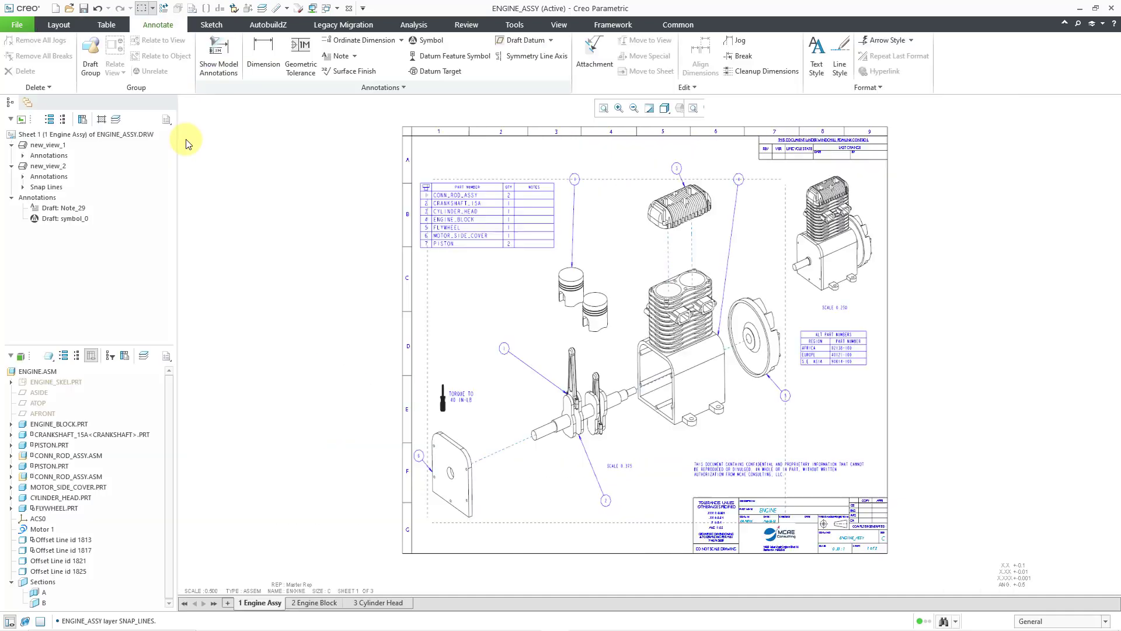